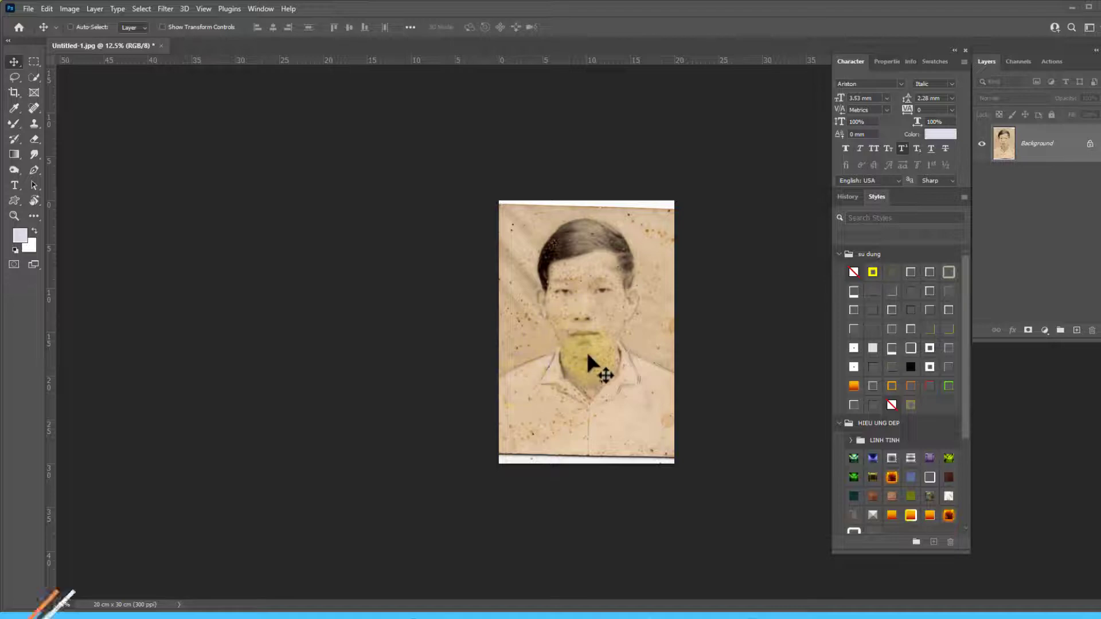
# - Zoom and pan around the portrait to inspect the eyes, forehead, mouth and chin
pyautogui.scroll(3, 588, 354)
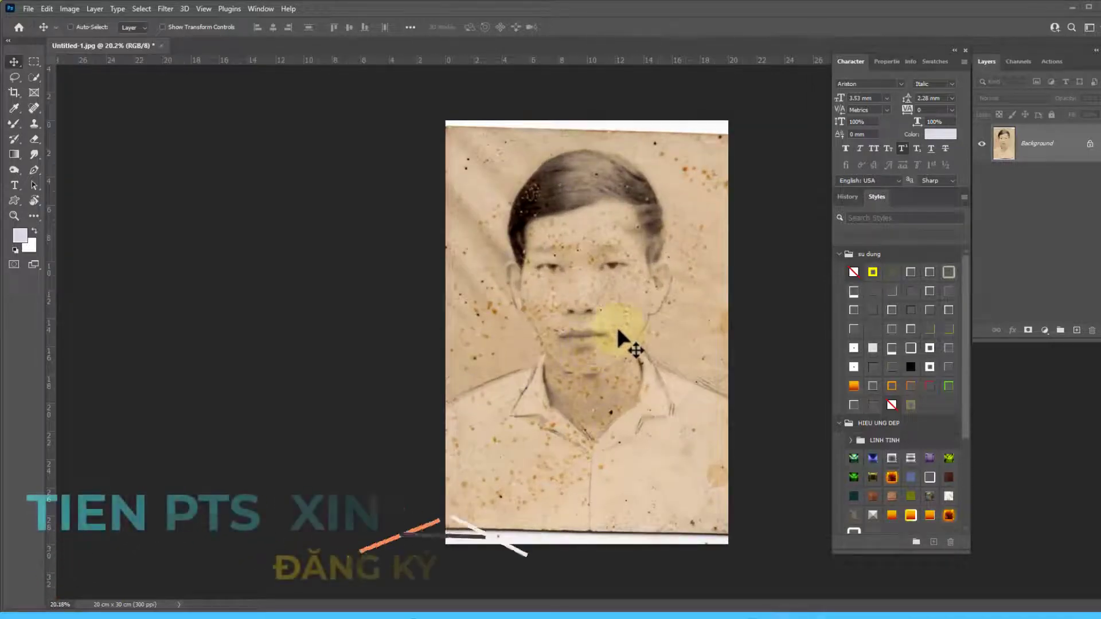
pyautogui.scroll(3, 614, 326)
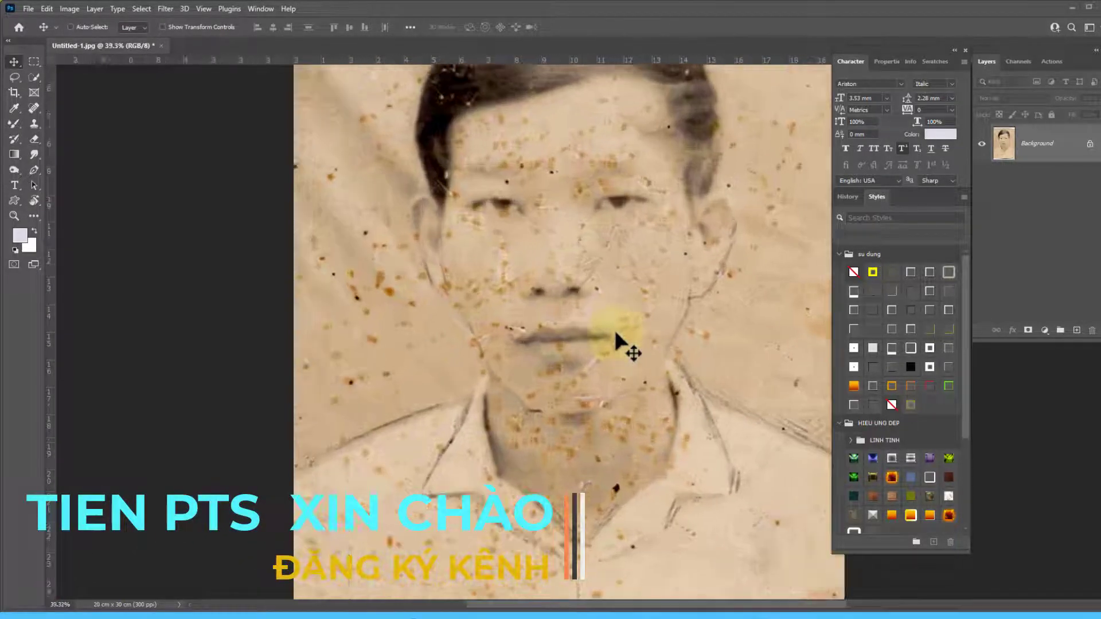
pyautogui.scroll(2, 615, 334)
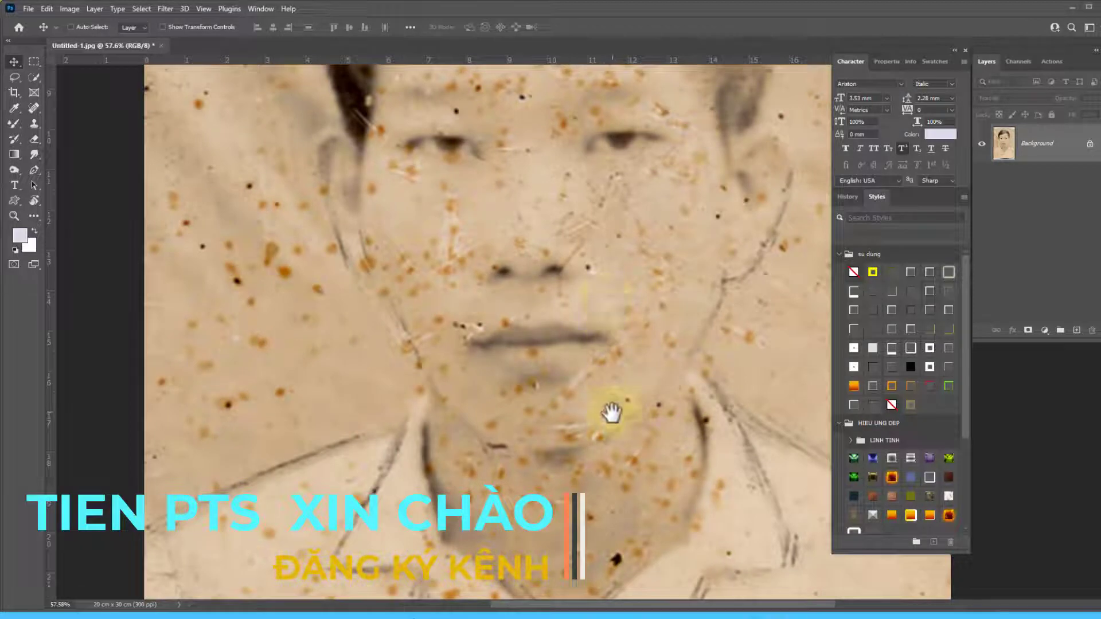
pyautogui.scroll(-2, 601, 380)
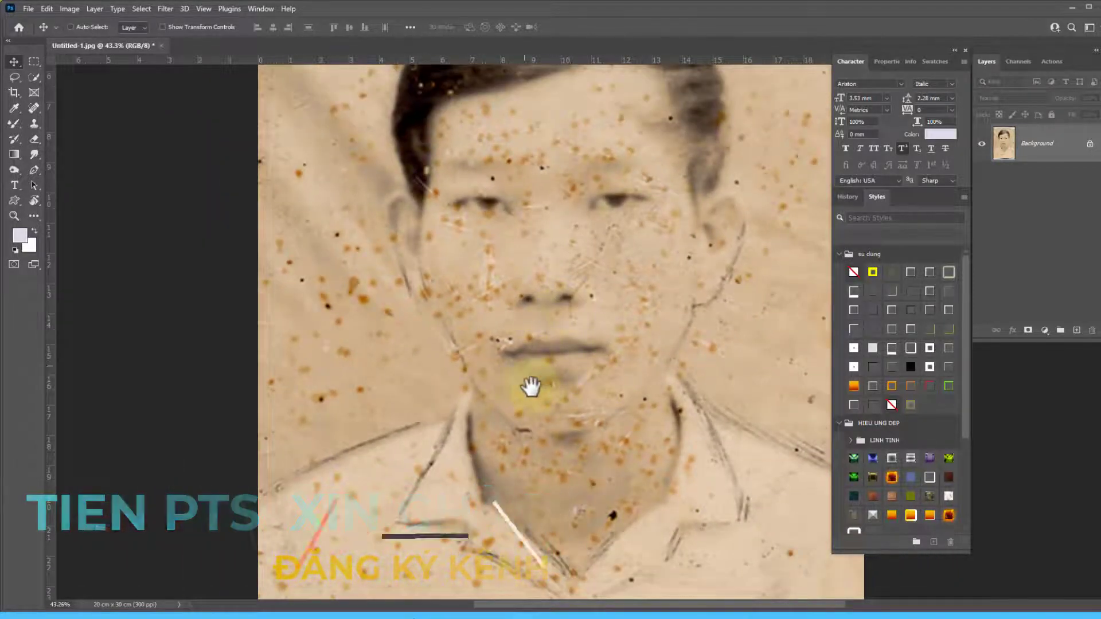
pyautogui.scroll(1, 534, 390)
pyautogui.scroll(1, 550, 367)
pyautogui.scroll(1, 548, 342)
pyautogui.scroll(-1, 568, 319)
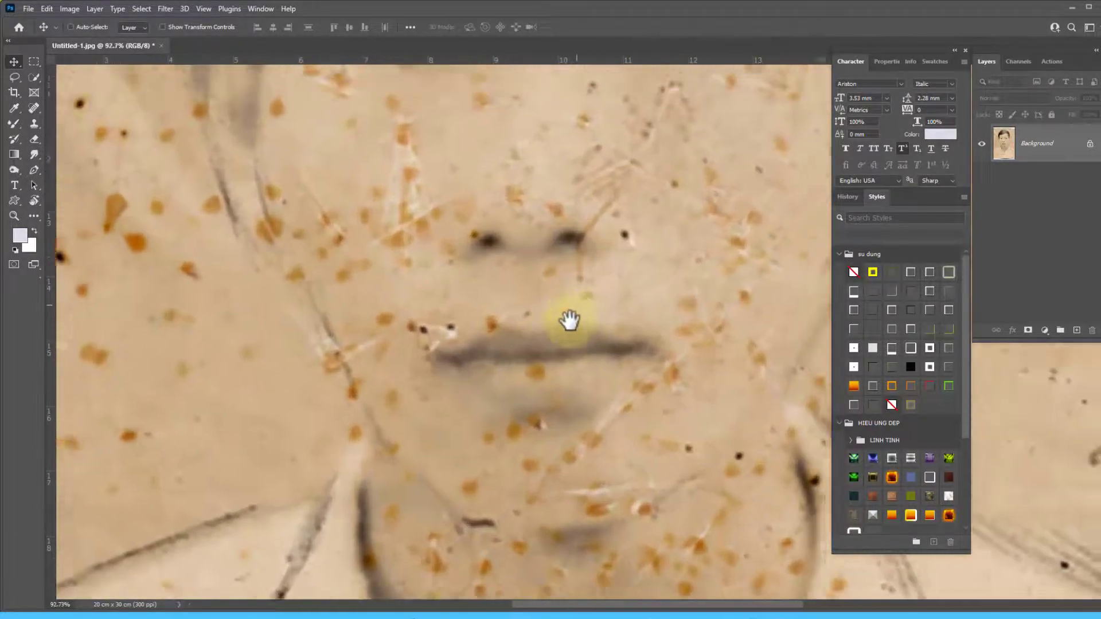
pyautogui.moveTo(568, 319); pyautogui.dragTo(484, 523)
pyautogui.scroll(2, 615, 376)
pyautogui.scroll(-2, 611, 349)
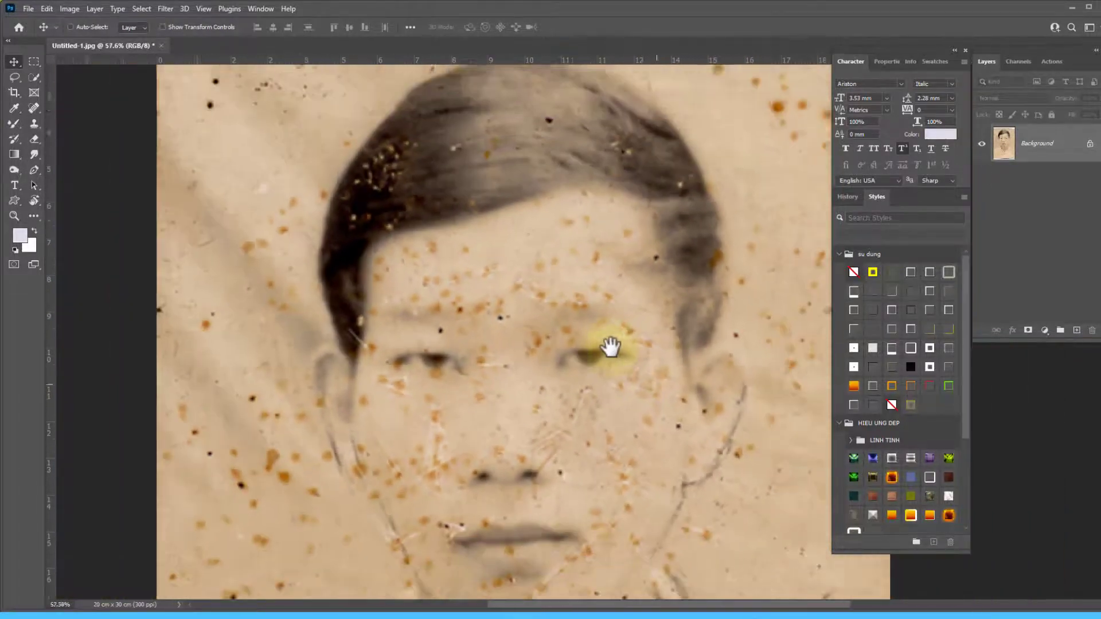
pyautogui.scroll(-1, 609, 349)
pyautogui.moveTo(578, 411)
pyautogui.mouseDown()
pyautogui.moveTo(589, 224)
pyautogui.moveTo(558, 324)
pyautogui.moveTo(572, 295)
pyautogui.moveTo(612, 301)
pyautogui.moveTo(599, 277)
pyautogui.mouseUp()
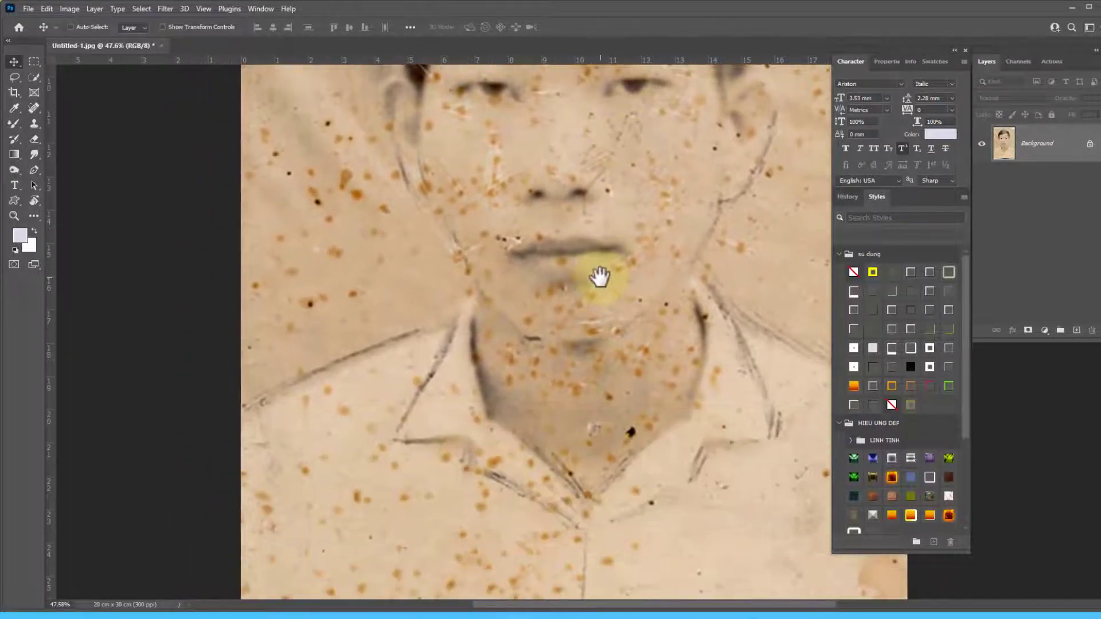
pyautogui.scroll(-2, 600, 277)
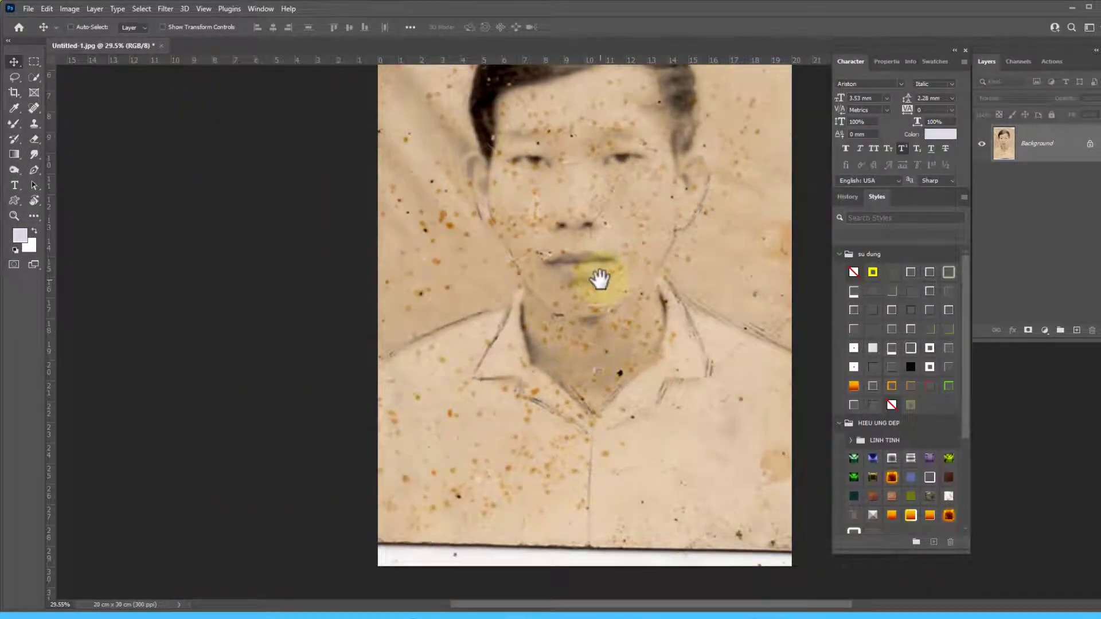
pyautogui.moveTo(599, 279)
pyautogui.mouseDown()
pyautogui.moveTo(504, 258)
pyautogui.moveTo(631, 287)
pyautogui.mouseUp()
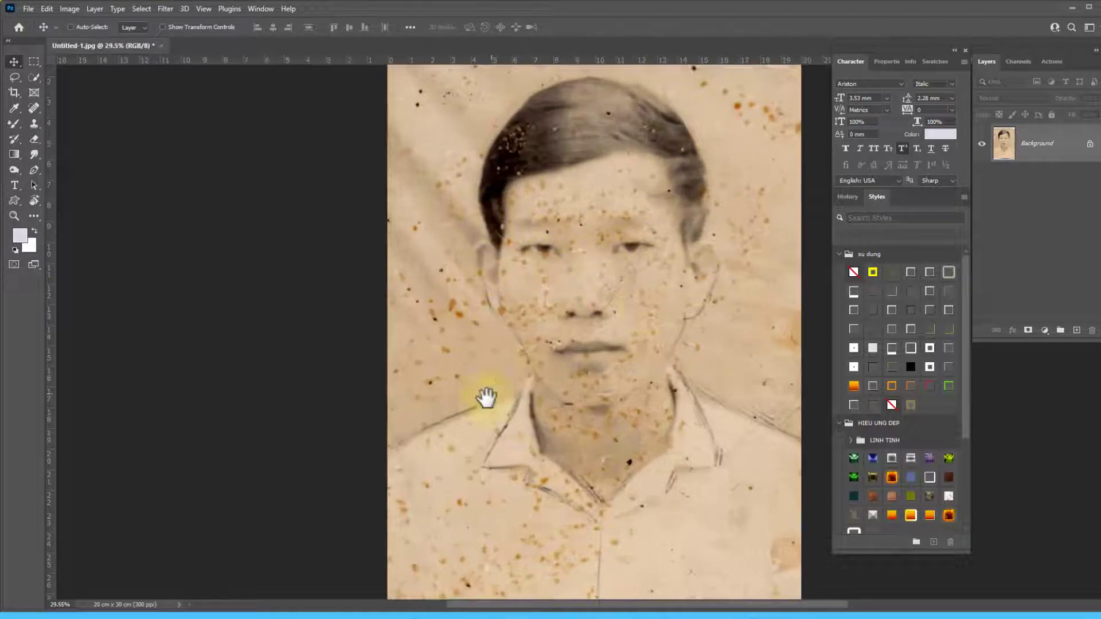
pyautogui.moveTo(486, 396); pyautogui.dragTo(692, 302)
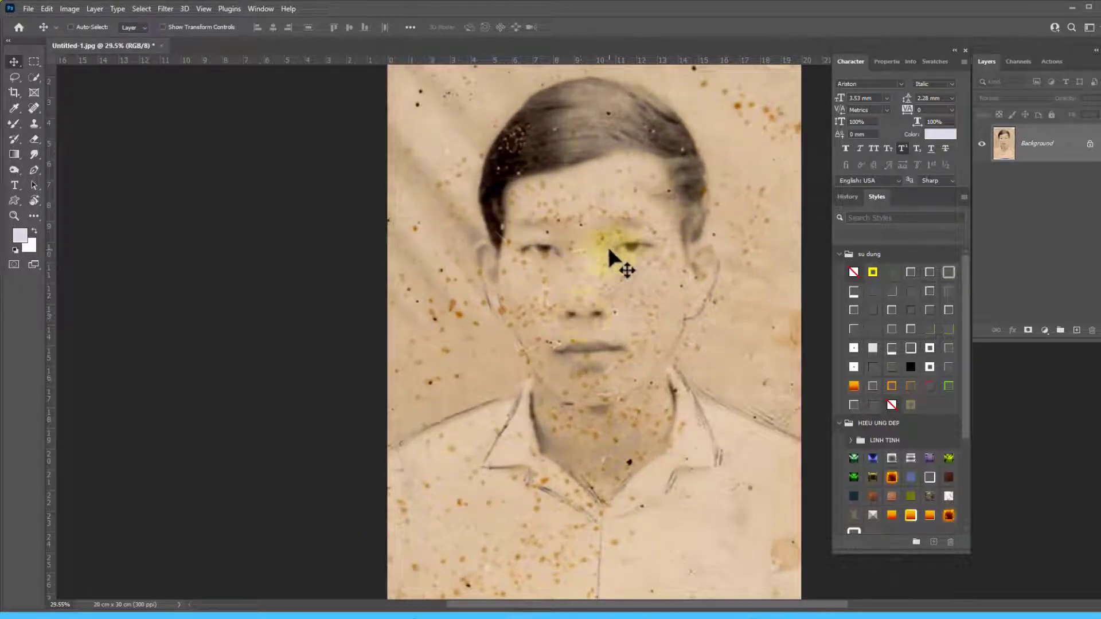
pyautogui.scroll(-1, 676, 322)
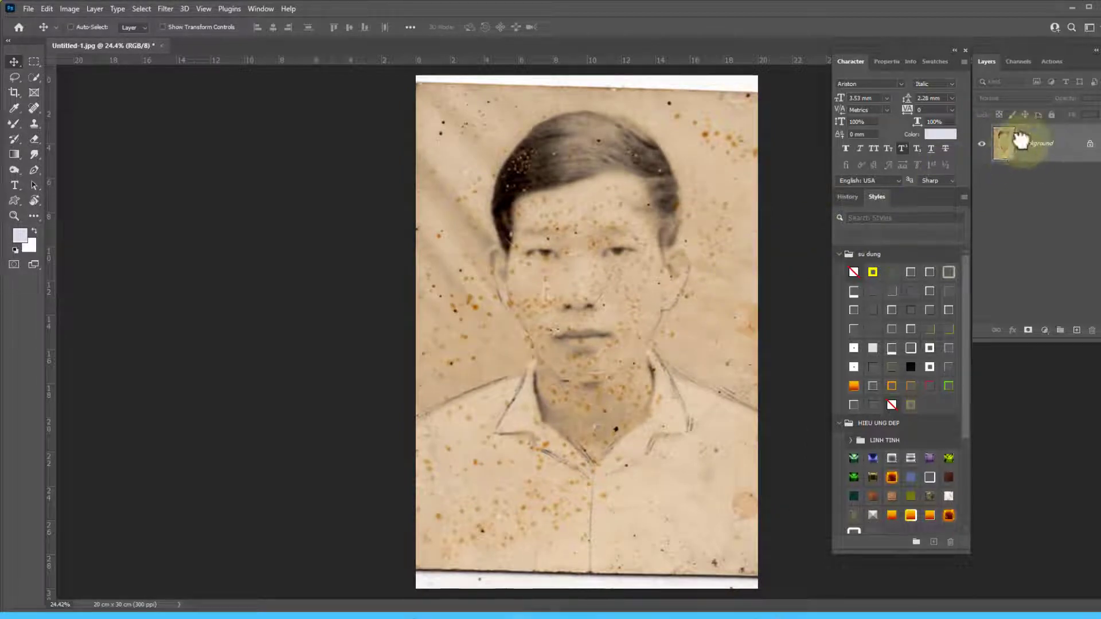
# - Duplicate the Background layer and apply Auto Color to the copy
pyautogui.moveTo(1024, 150); pyautogui.dragTo(1077, 333)
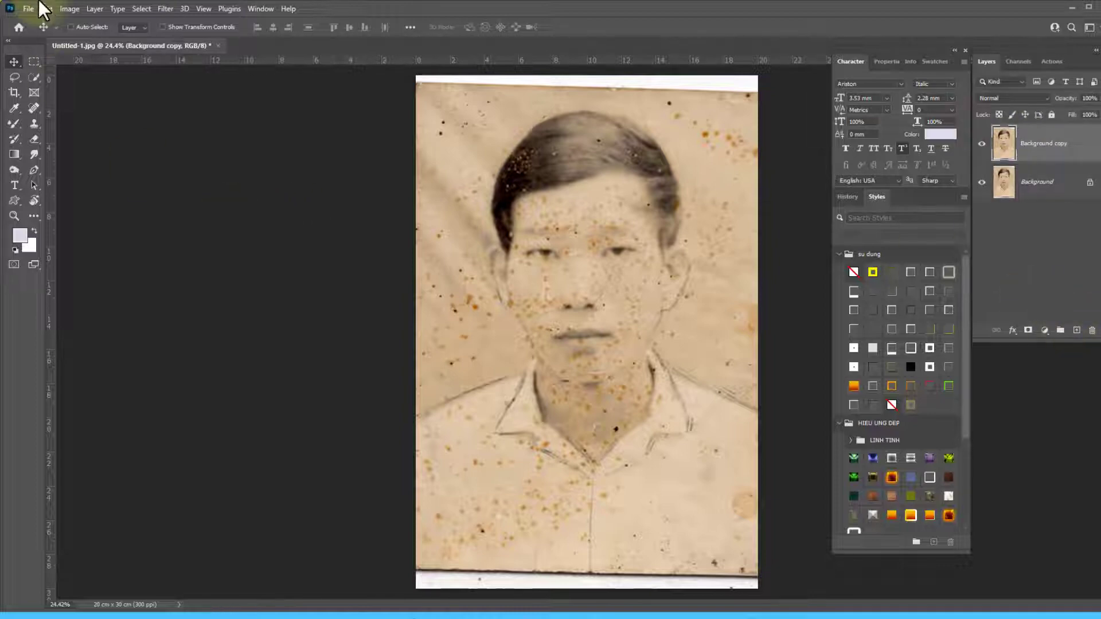
pyautogui.click(73, 9)
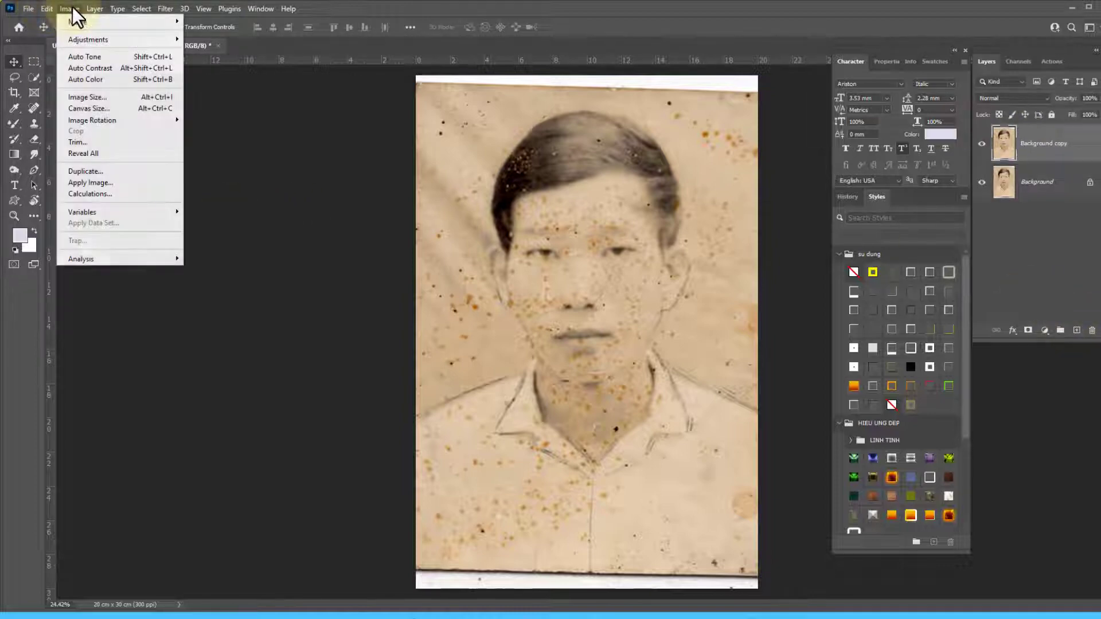
pyautogui.click(88, 78)
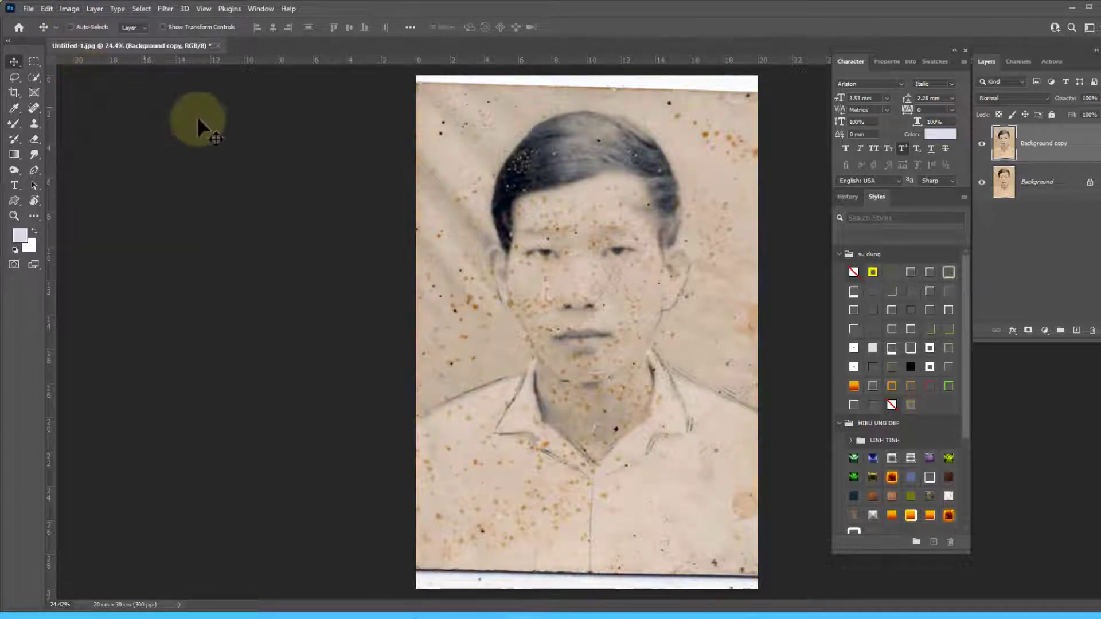
pyautogui.scroll(3, 642, 292)
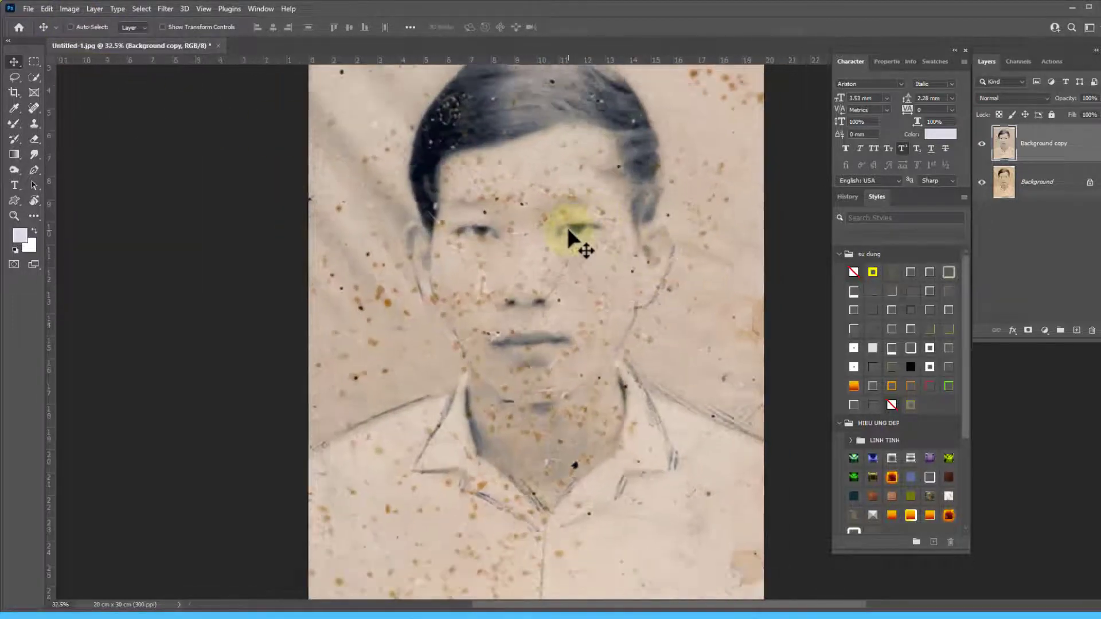
pyautogui.scroll(-2, 566, 225)
pyautogui.scroll(-1, 566, 225)
pyautogui.scroll(-1, 566, 225)
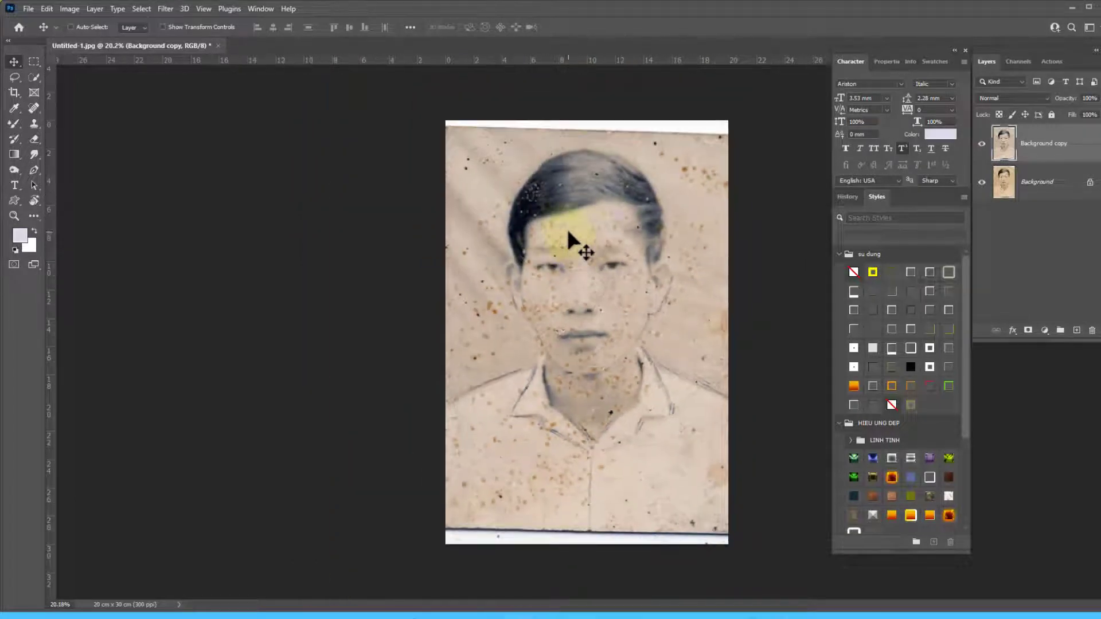
pyautogui.scroll(2, 758, 202)
pyautogui.scroll(1, 768, 189)
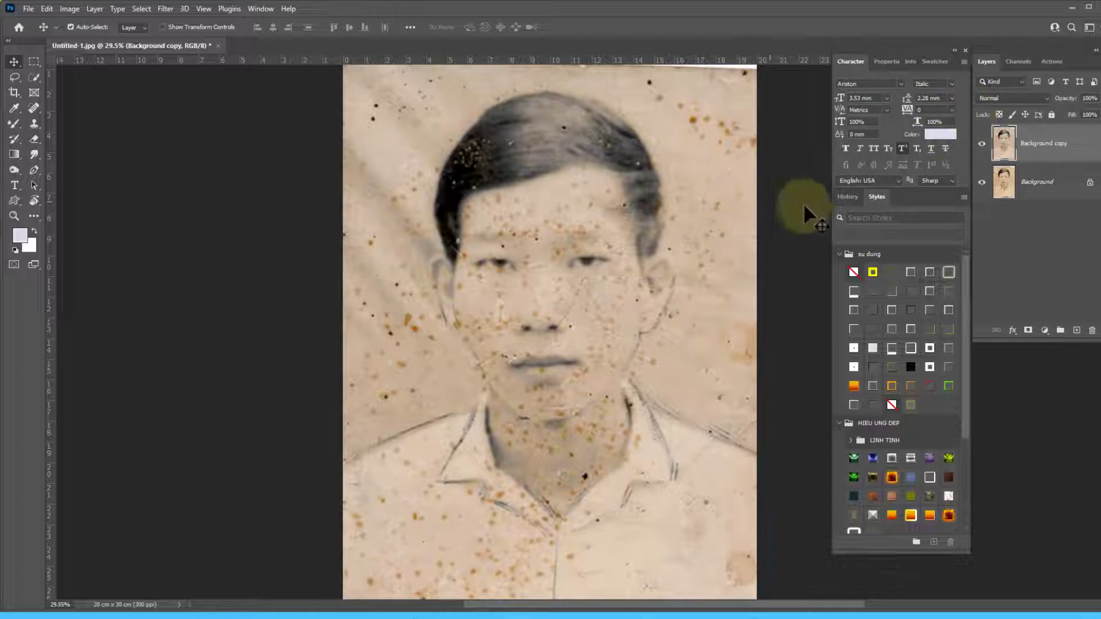
# - Darken the midtones with Levels, setting the gamma to 0.60
pyautogui.hotkey('ctrl', 'l')
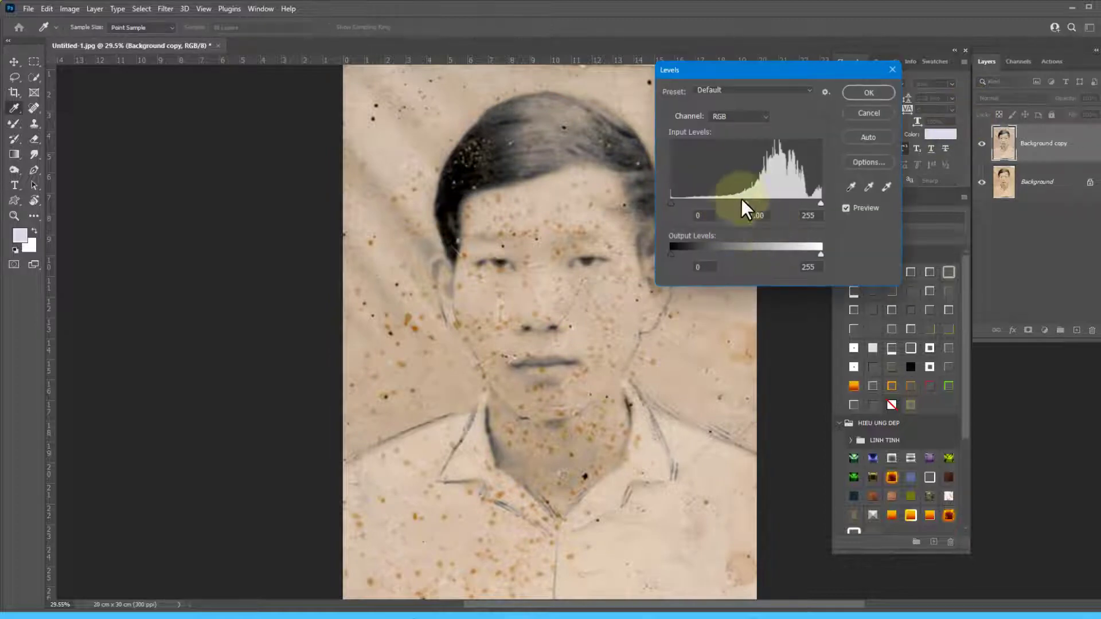
pyautogui.moveTo(760, 204); pyautogui.dragTo(810, 203)
pyautogui.write('0.6')
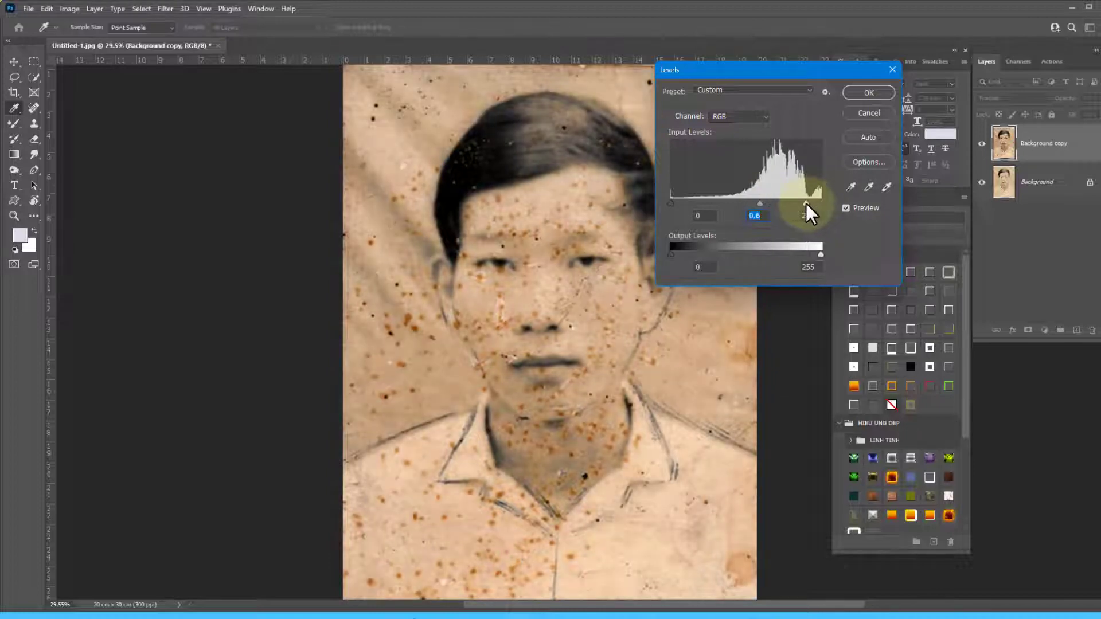
pyautogui.press('Return')
# - Brighten the image with a Curves point lifted from input 102 to output 122
pyautogui.hotkey('ctrl', 'm')
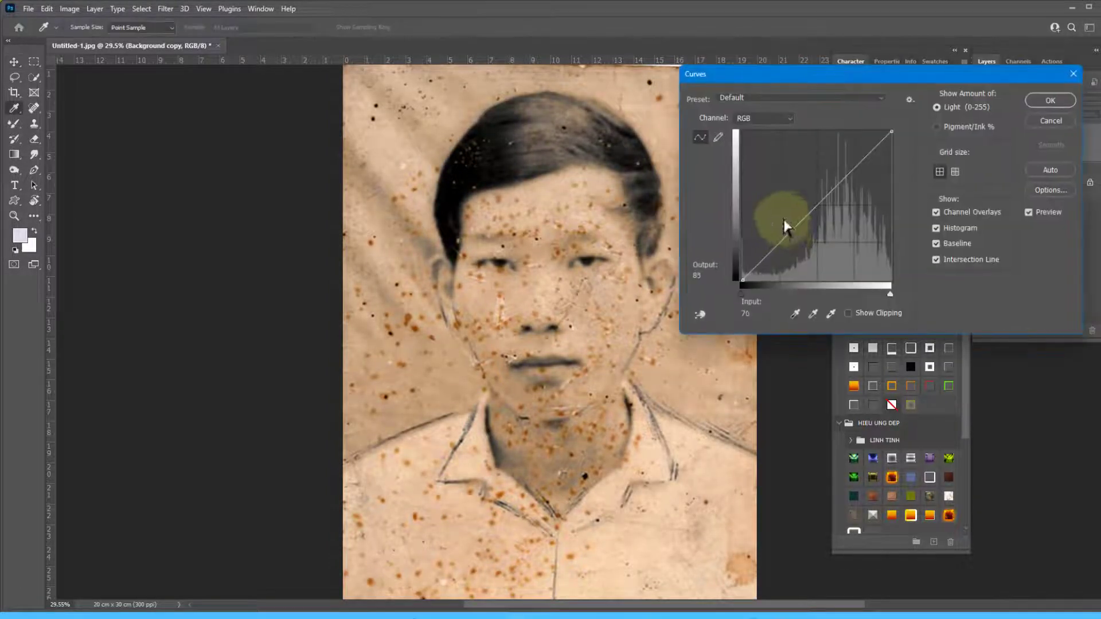
pyautogui.moveTo(803, 220); pyautogui.dragTo(803, 210)
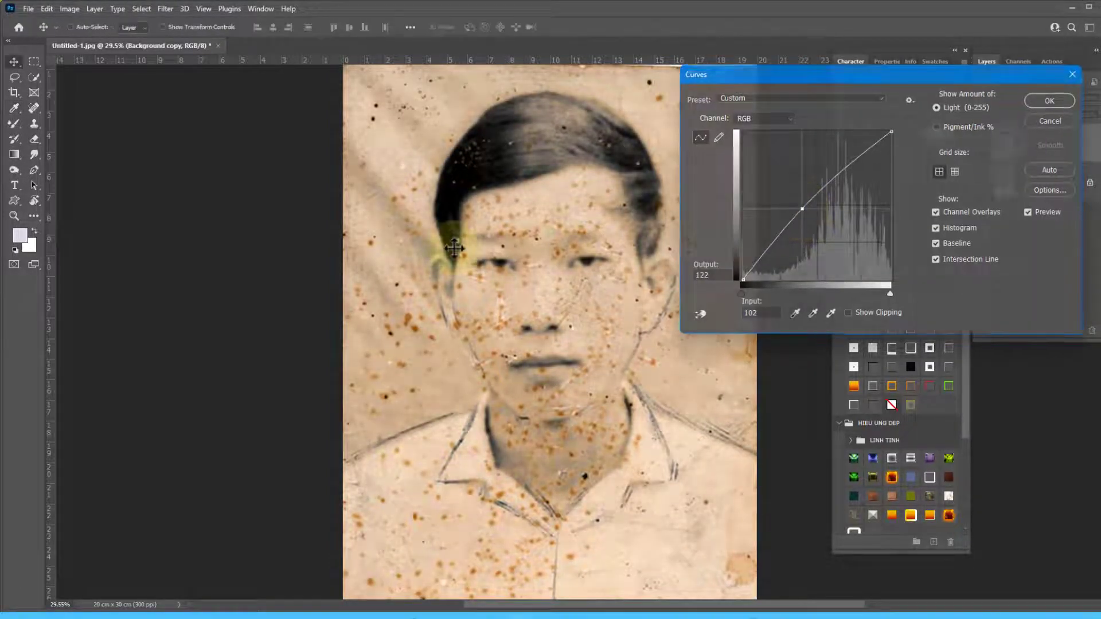
pyautogui.press('Return')
pyautogui.scroll(2, 459, 249)
# - Apply the Camera Raw Filter with Noise Reduction 75 and Detail 4 to the Background copy
pyautogui.scroll(2, 516, 221)
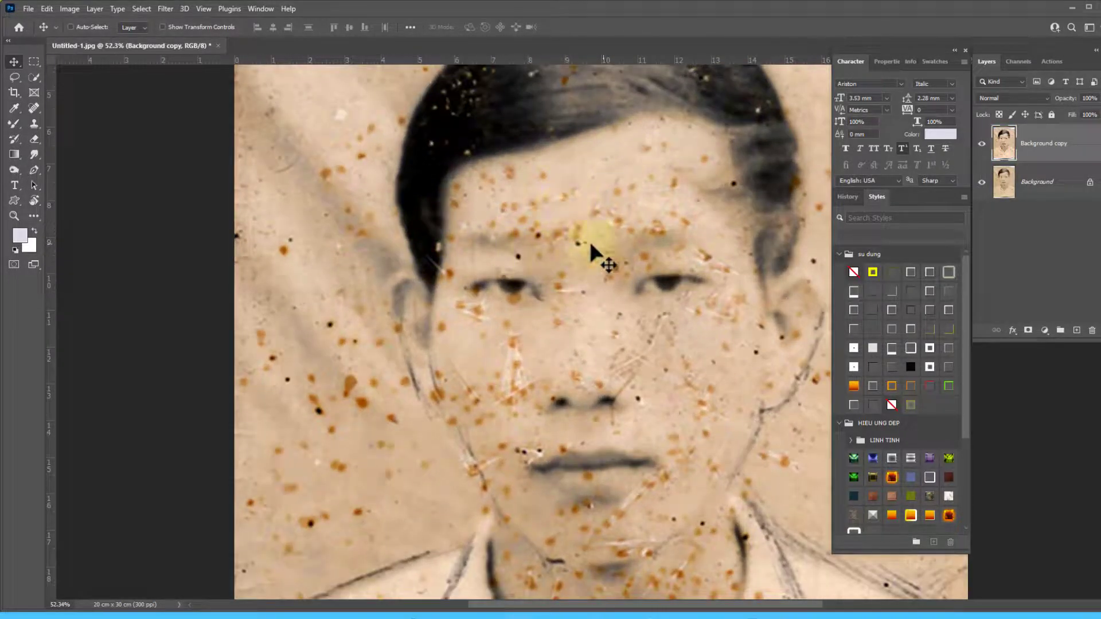
pyautogui.scroll(-2, 603, 246)
pyautogui.scroll(2, 601, 238)
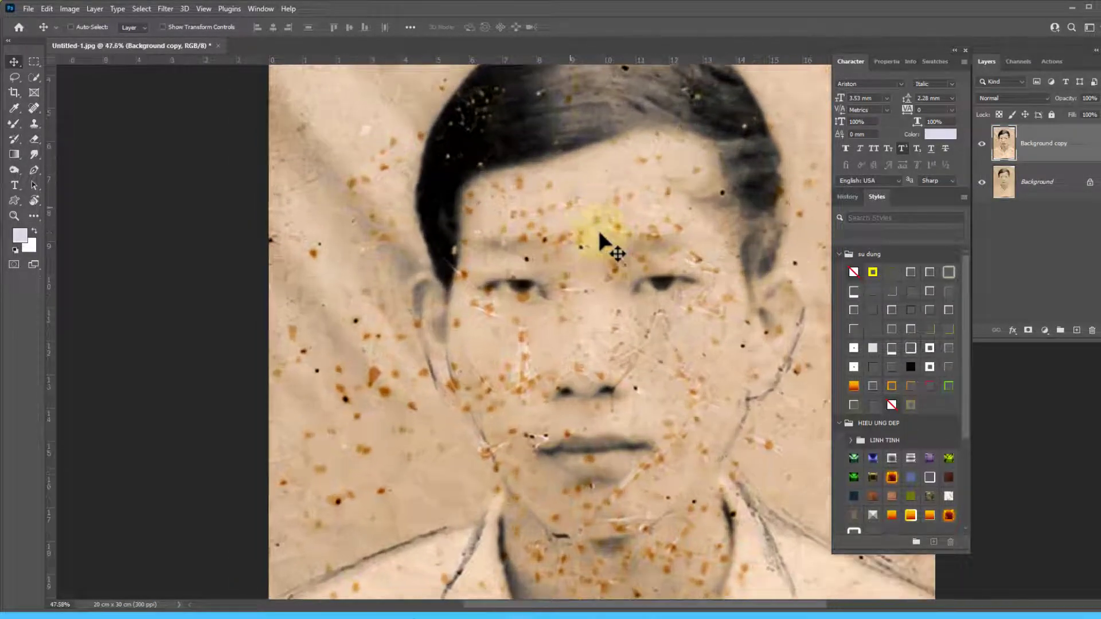
pyautogui.scroll(-2, 619, 263)
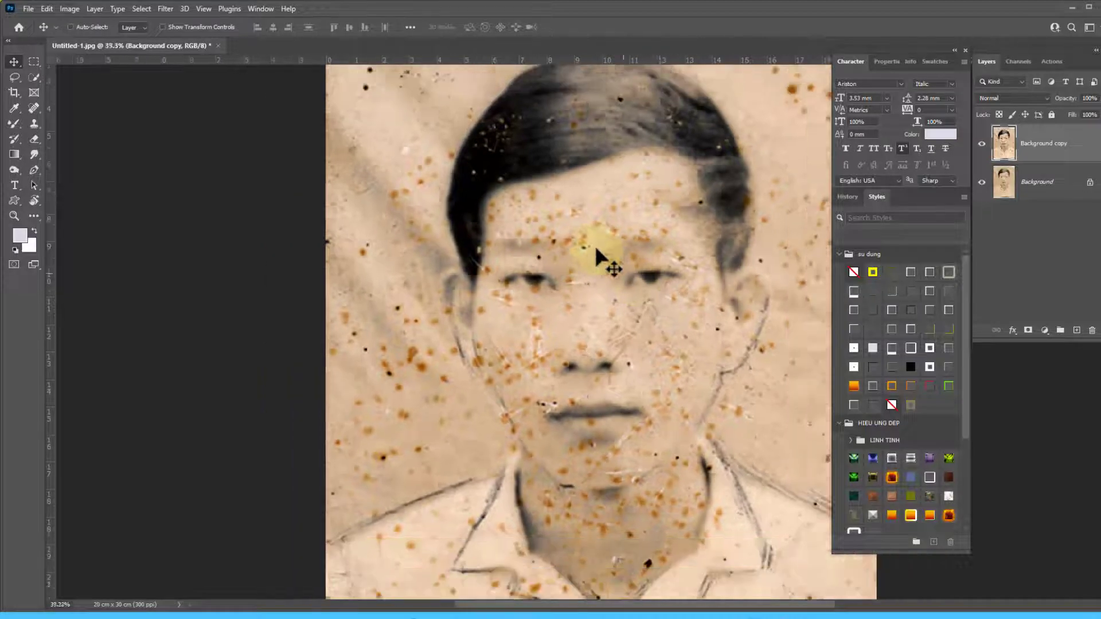
pyautogui.scroll(-2, 594, 243)
pyautogui.click(165, 9)
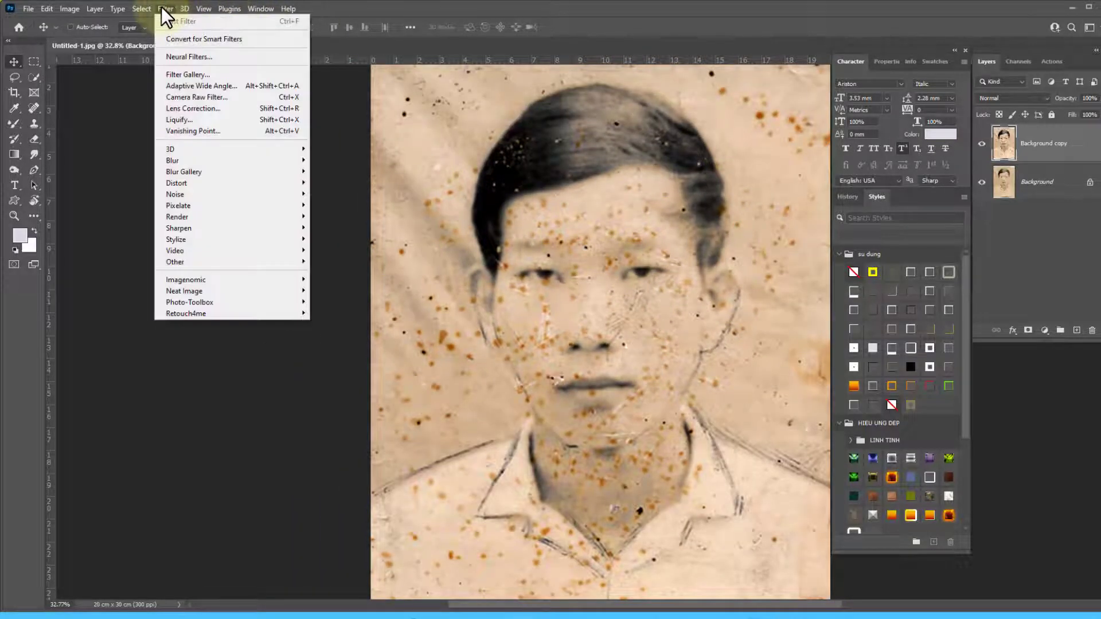
pyautogui.click(205, 97)
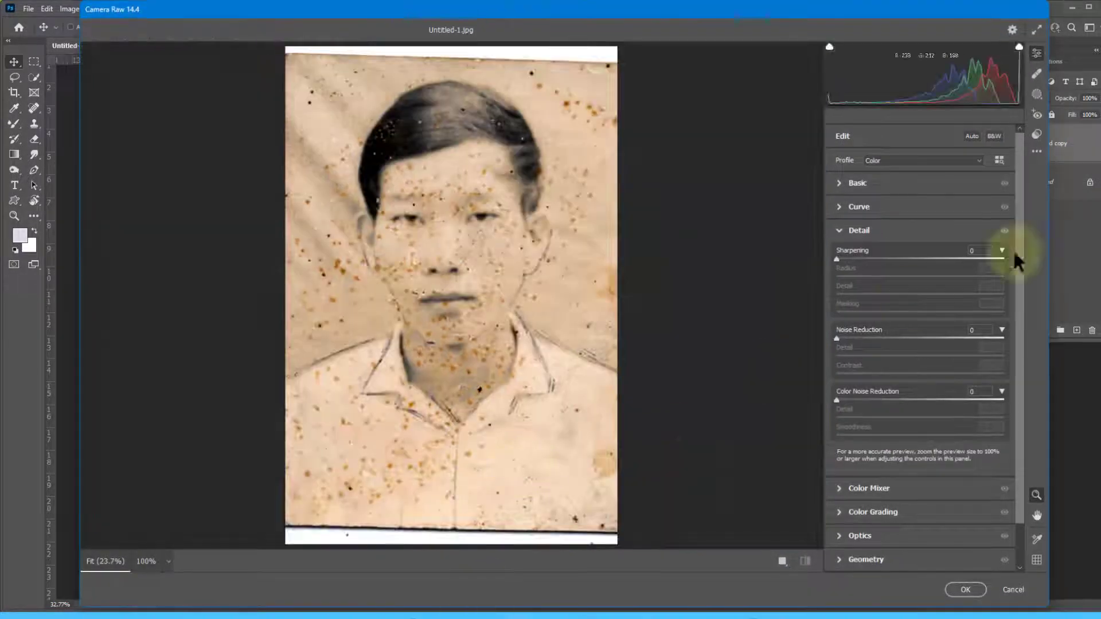
pyautogui.moveTo(839, 339)
pyautogui.mouseDown()
pyautogui.moveTo(924, 338)
pyautogui.moveTo(955, 356)
pyautogui.moveTo(929, 338)
pyautogui.moveTo(947, 340)
pyautogui.mouseUp()
pyautogui.moveTo(837, 356); pyautogui.dragTo(843, 356)
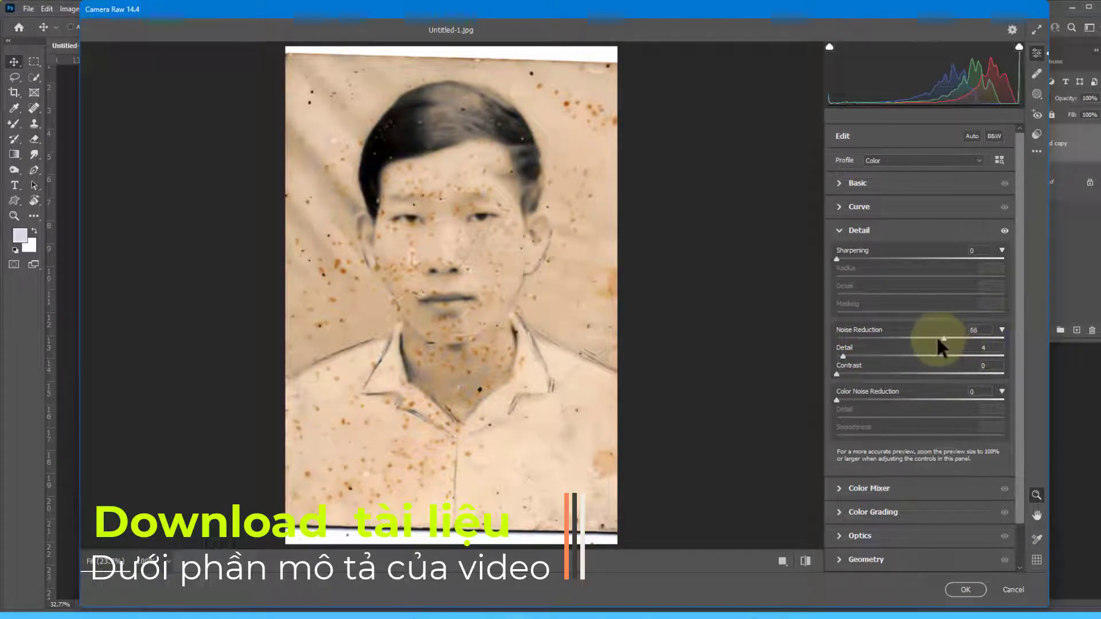
pyautogui.moveTo(968, 337); pyautogui.dragTo(961, 337)
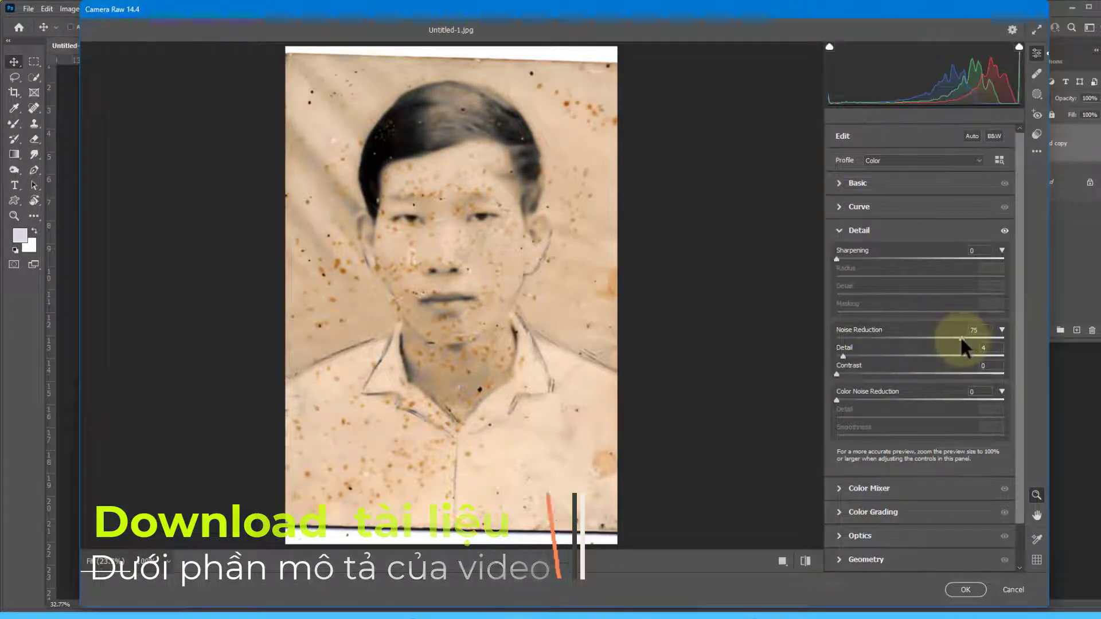
pyautogui.click(966, 590)
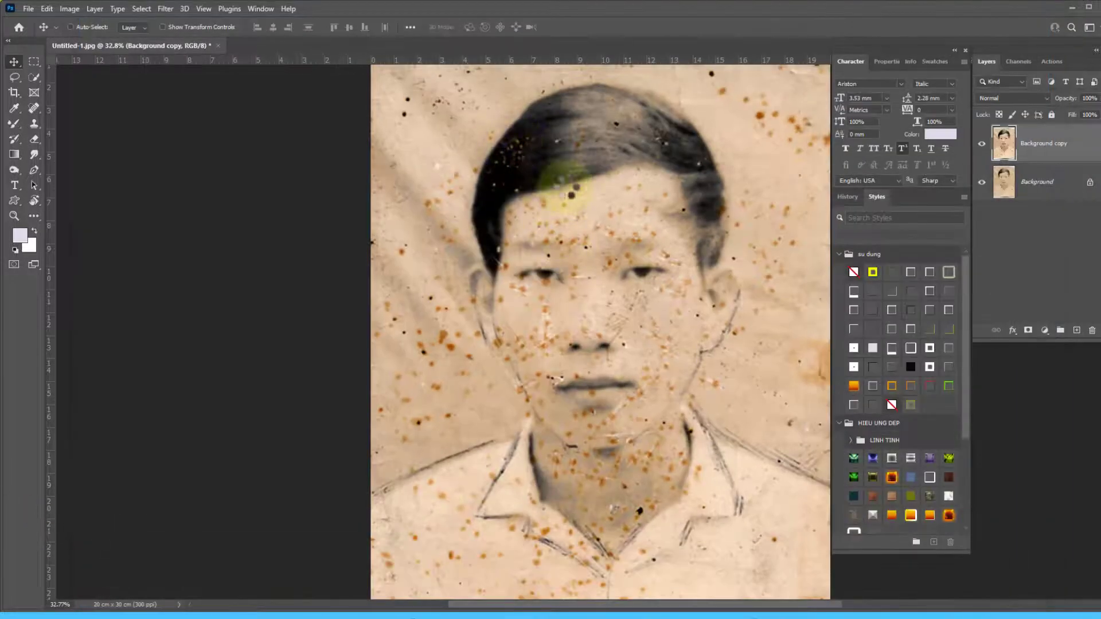
# - Select the Mixer Brush and set Wet 20%, Load 75%, Mix 90% and Flow 90%
pyautogui.scroll(2, 625, 289)
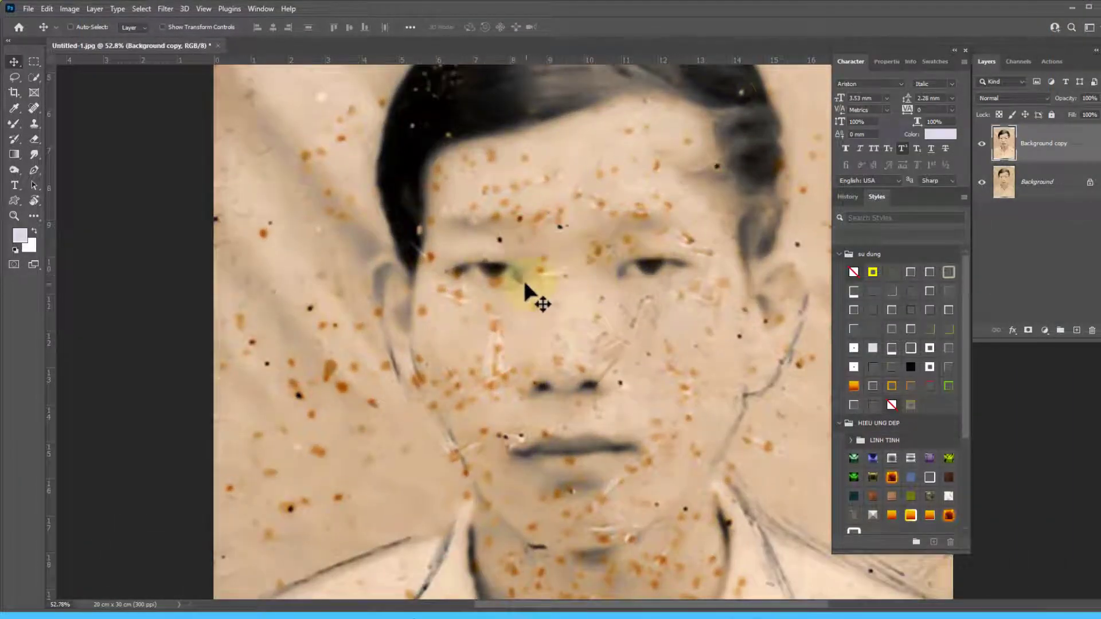
pyautogui.press('b')
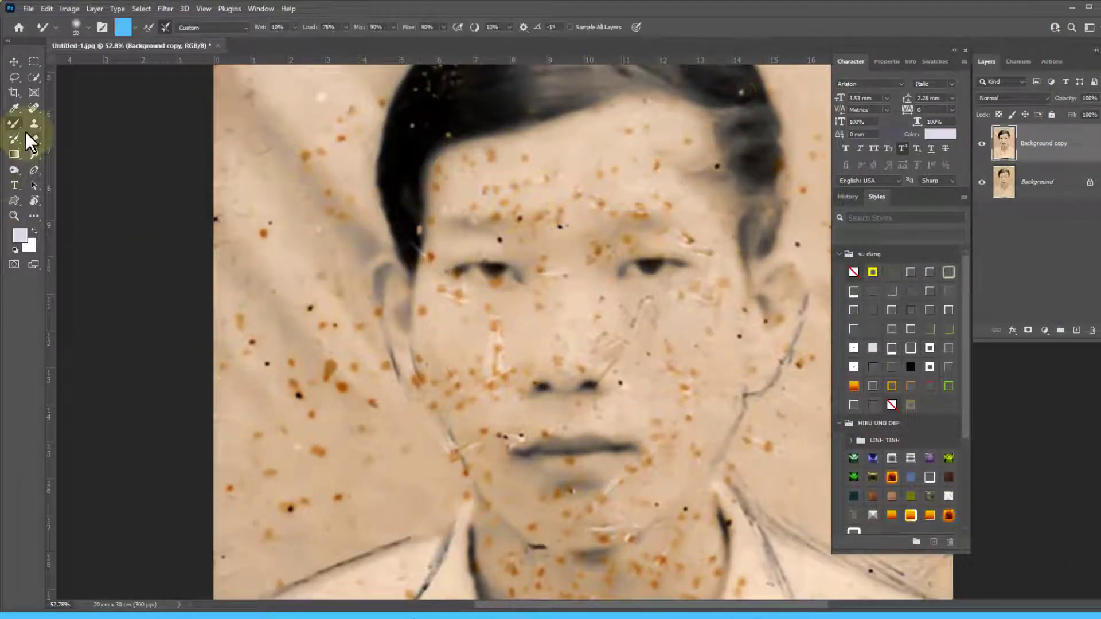
pyautogui.rightClick(26, 135)
pyautogui.click(57, 157)
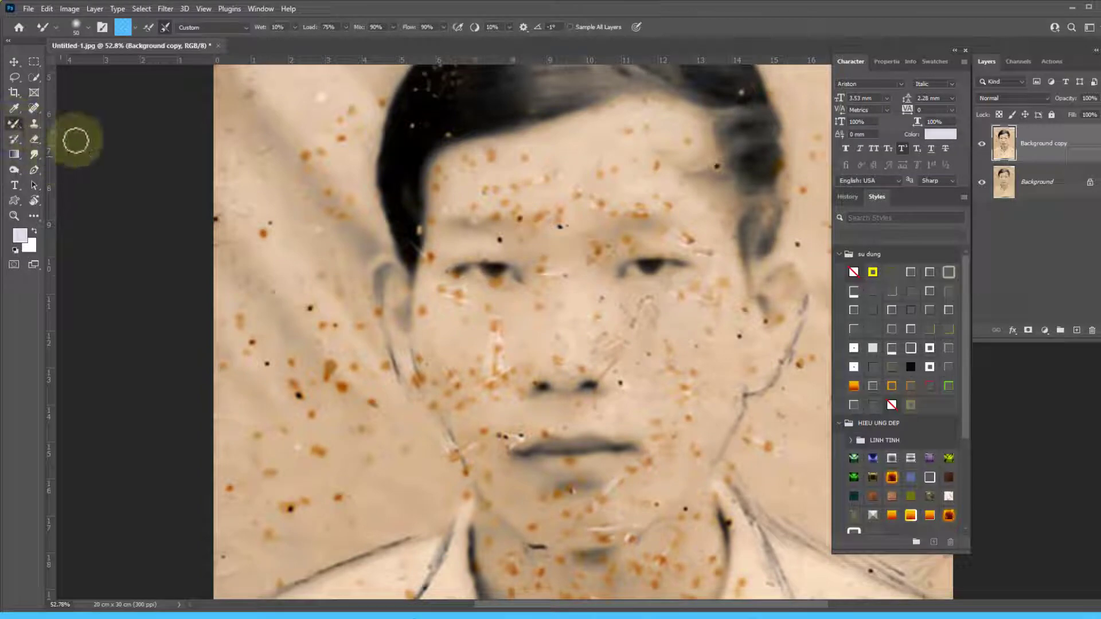
pyautogui.click(291, 26)
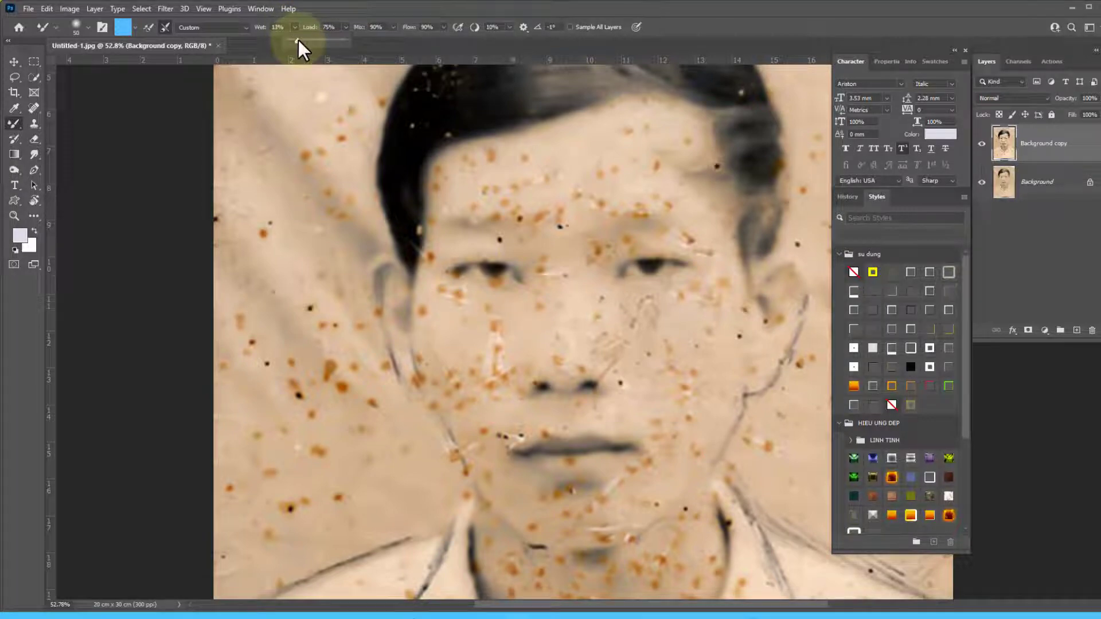
pyautogui.moveTo(302, 41); pyautogui.dragTo(301, 42)
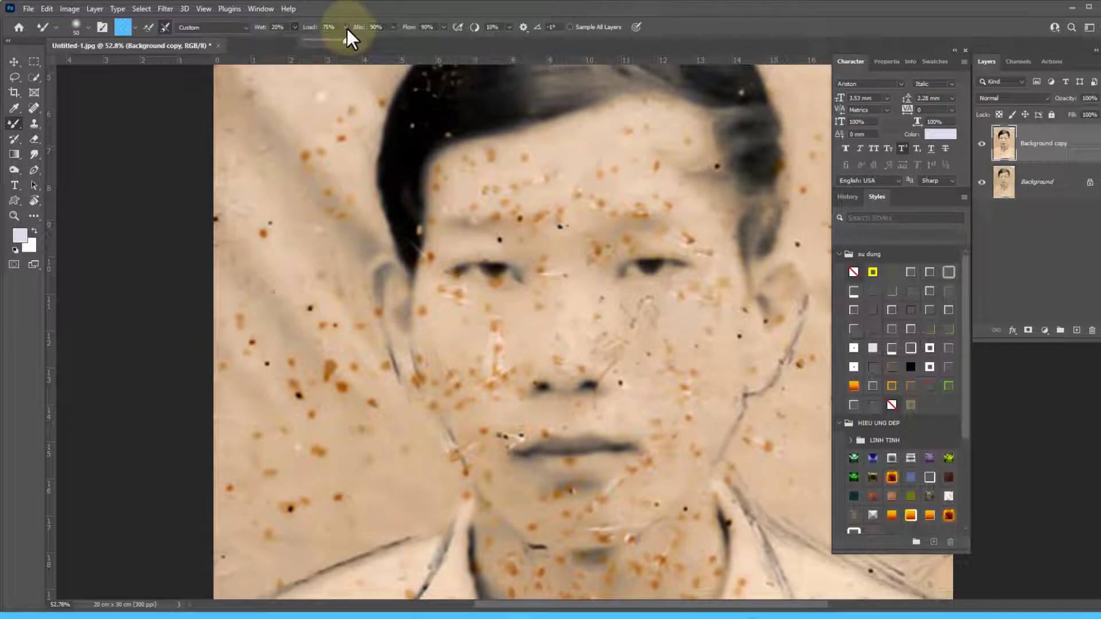
pyautogui.click(393, 27)
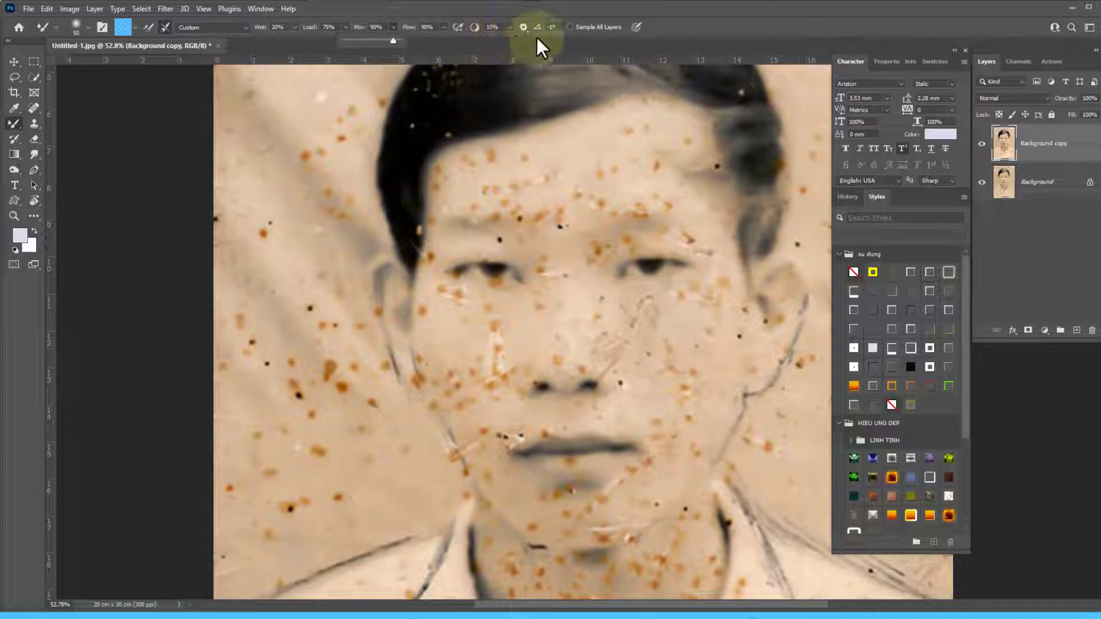
# - Resize the mixer brush to 80 and blend spots on the forehead and both eyebrows
pyautogui.click(515, 234)
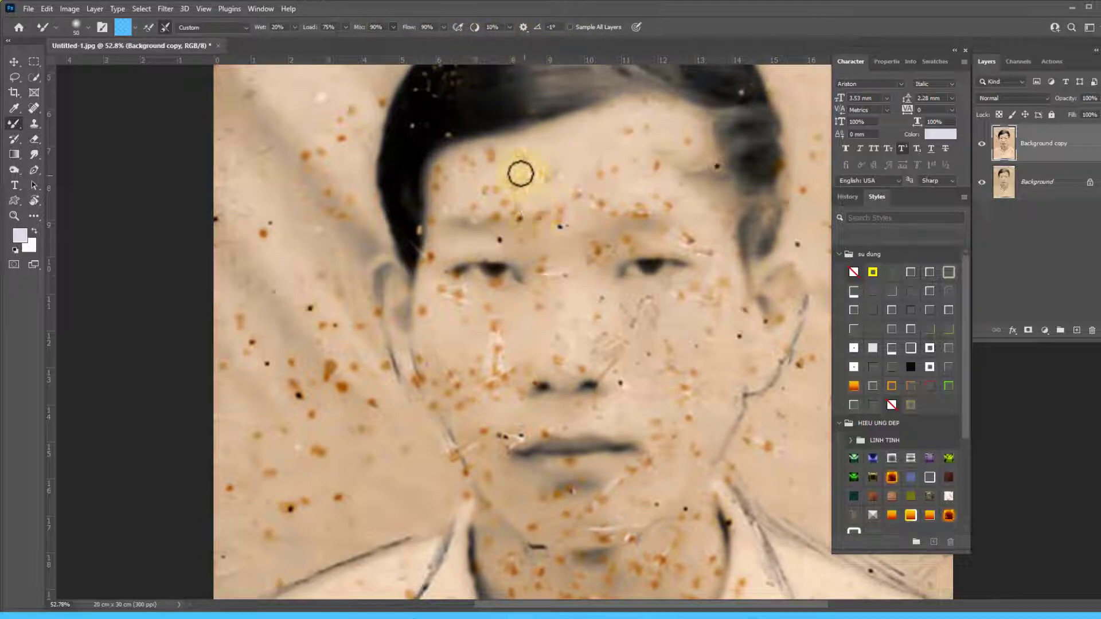
pyautogui.press(']')
pyautogui.press(']')
pyautogui.press(']')
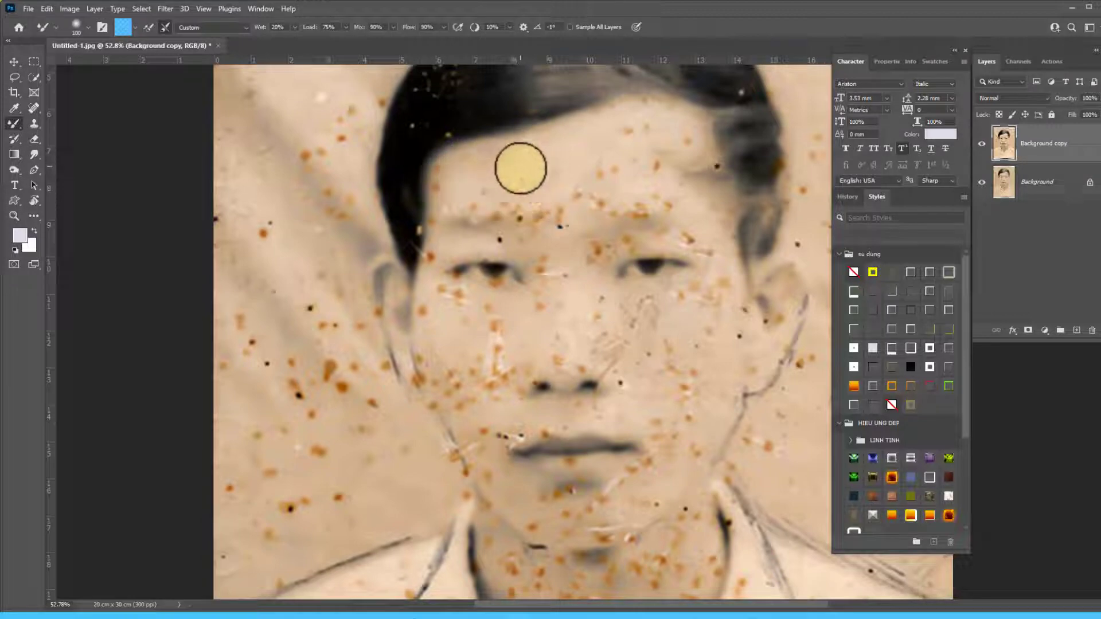
pyautogui.press(']')
pyautogui.press(']')
pyautogui.press(']')
pyautogui.press('[')
pyautogui.press('[')
pyautogui.press('[')
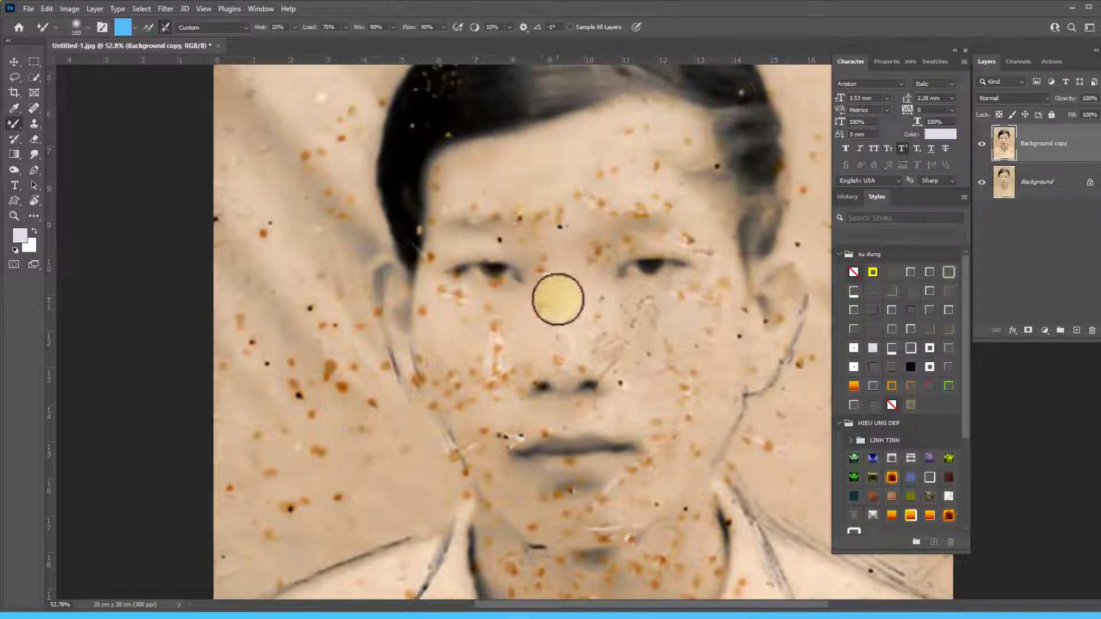
pyautogui.press(']')
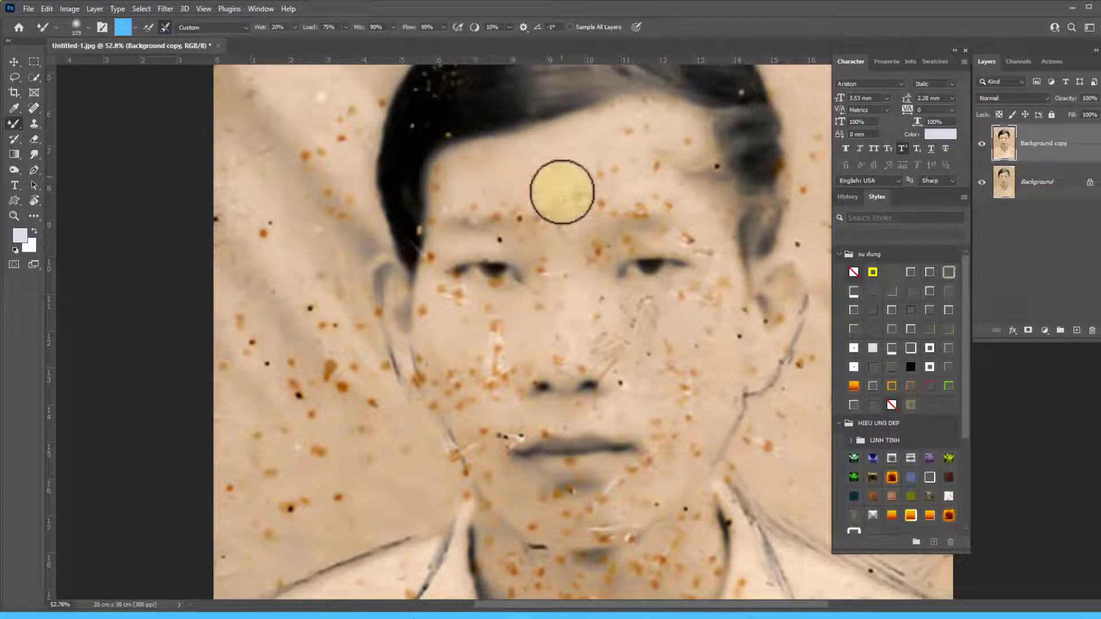
pyautogui.press('[')
pyautogui.press('[')
pyautogui.press('[')
pyautogui.moveTo(492, 238); pyautogui.dragTo(448, 246)
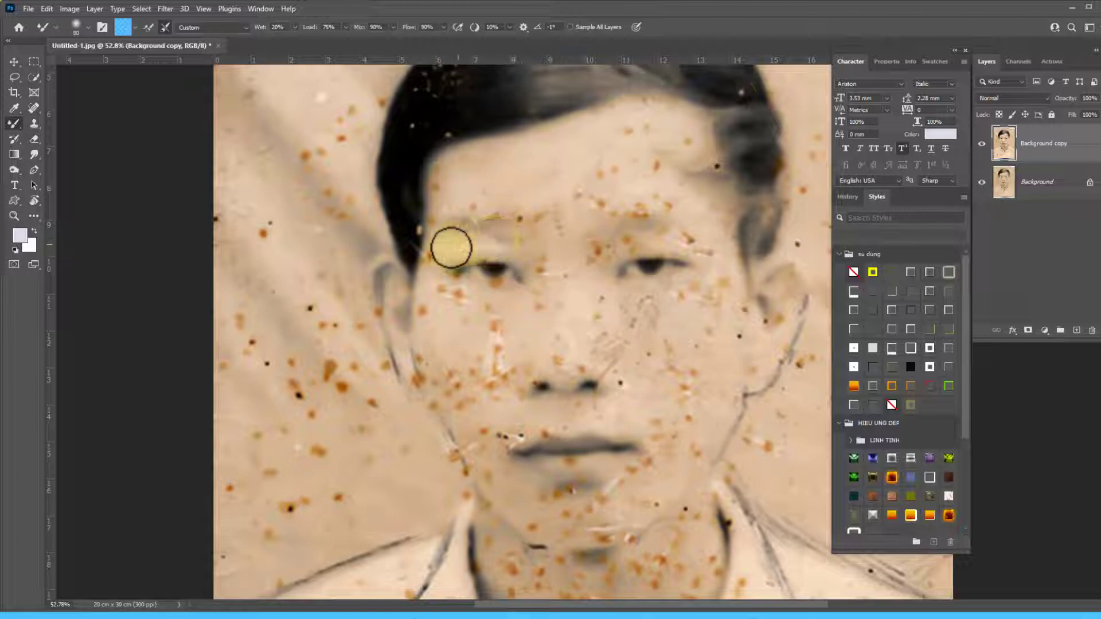
pyautogui.scroll(-3, 608, 135)
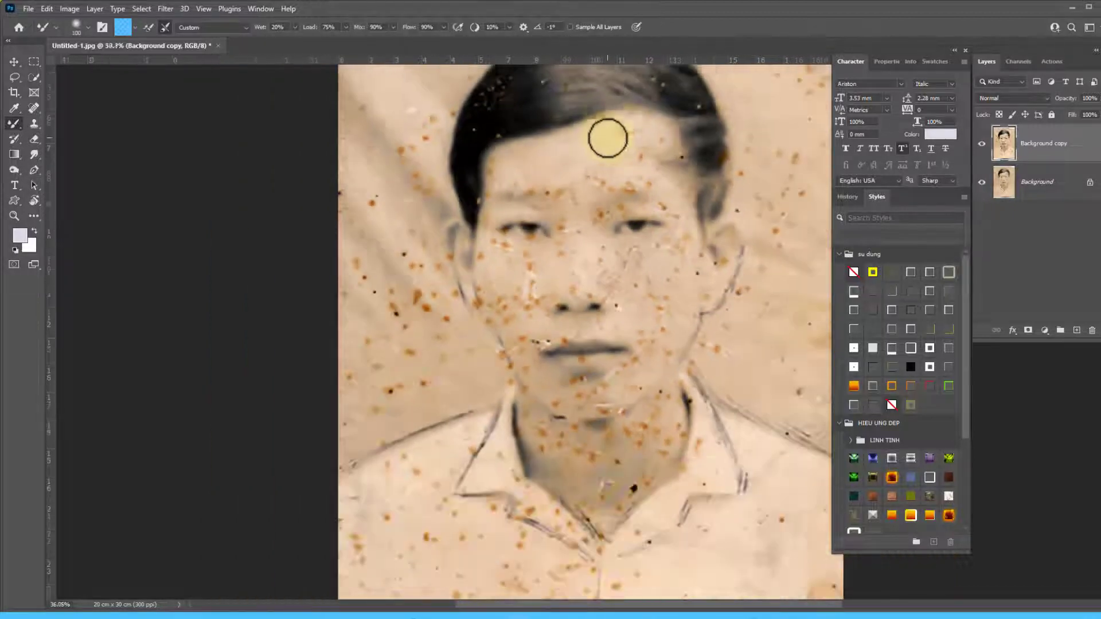
pyautogui.press(']')
pyautogui.press(']')
# - Smooth the spots on the right cheek and the neck below the chin at size 100
pyautogui.press(']')
pyautogui.press(']')
pyautogui.press(']')
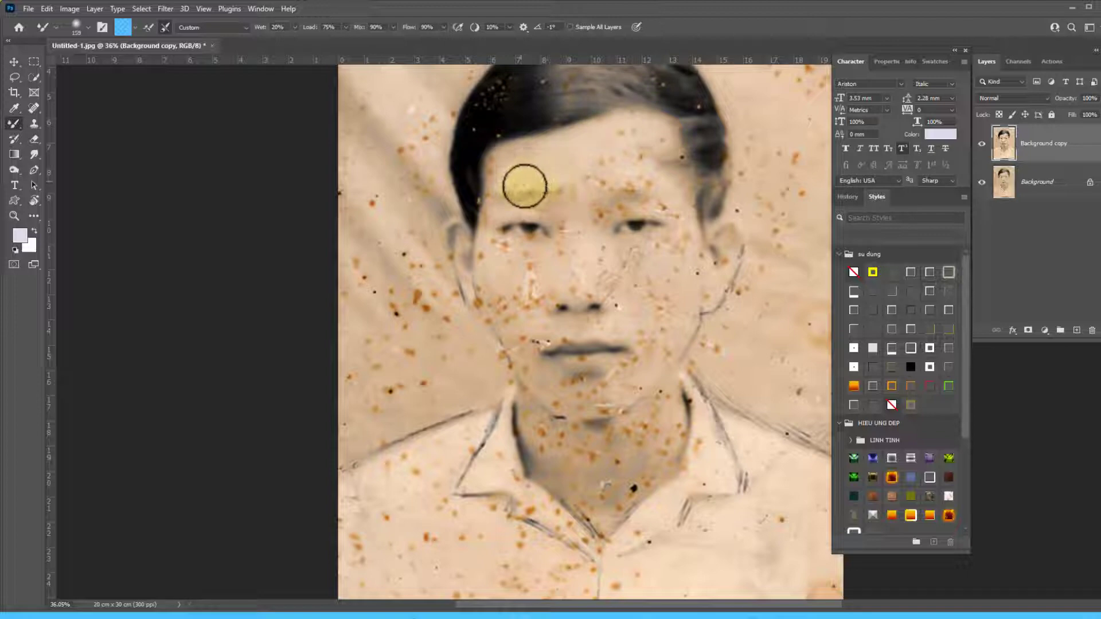
pyautogui.moveTo(537, 192)
pyautogui.mouseDown()
pyautogui.moveTo(637, 164)
pyautogui.moveTo(595, 172)
pyautogui.moveTo(634, 136)
pyautogui.moveTo(562, 211)
pyautogui.mouseUp()
pyautogui.press('[')
pyautogui.press('[')
pyautogui.press('[')
pyautogui.moveTo(636, 196)
pyautogui.mouseDown()
pyautogui.moveTo(604, 219)
pyautogui.moveTo(644, 197)
pyautogui.moveTo(673, 216)
pyautogui.moveTo(632, 208)
pyautogui.moveTo(595, 226)
pyautogui.moveTo(644, 315)
pyautogui.moveTo(617, 241)
pyautogui.moveTo(663, 253)
pyautogui.moveTo(646, 235)
pyautogui.moveTo(680, 275)
pyautogui.moveTo(683, 233)
pyautogui.moveTo(619, 167)
pyautogui.moveTo(661, 135)
pyautogui.mouseUp()
pyautogui.press(']')
pyautogui.press(']')
pyautogui.press(']')
pyautogui.press('[')
pyautogui.press(']')
pyautogui.press(']')
pyautogui.moveTo(659, 302)
pyautogui.mouseDown()
pyautogui.moveTo(651, 288)
pyautogui.moveTo(663, 312)
pyautogui.moveTo(659, 352)
pyautogui.moveTo(553, 379)
pyautogui.moveTo(639, 359)
pyautogui.mouseUp()
pyautogui.press(']')
pyautogui.press('[')
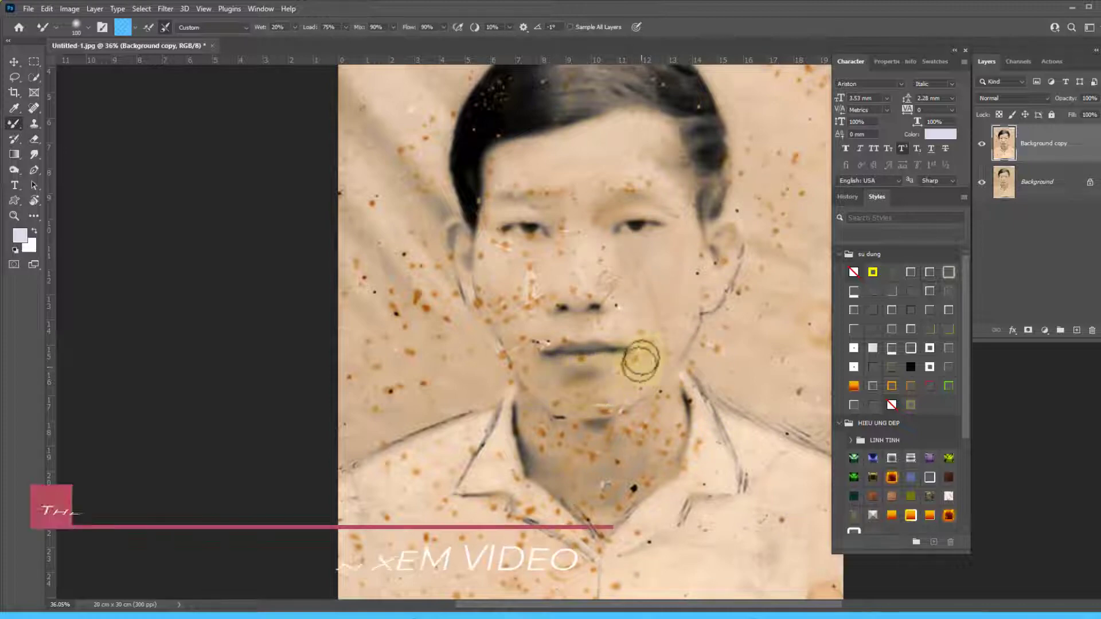
pyautogui.press('[')
pyautogui.press('[')
pyautogui.scroll(1, 583, 144)
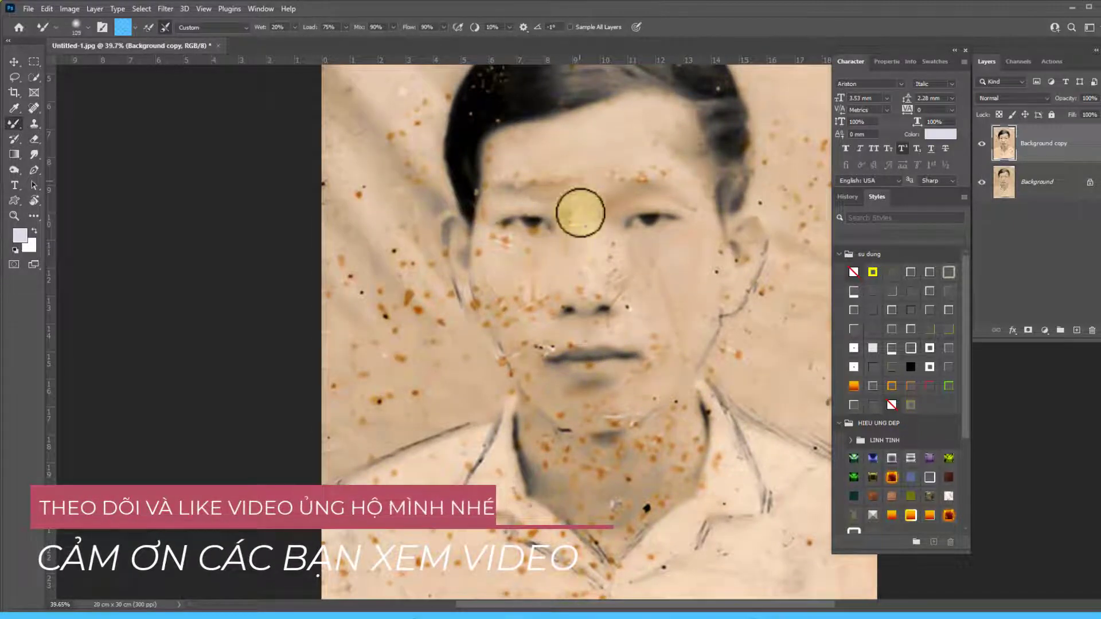
pyautogui.moveTo(654, 331)
pyautogui.mouseDown()
pyautogui.moveTo(611, 411)
pyautogui.moveTo(634, 450)
pyautogui.moveTo(573, 459)
pyautogui.moveTo(643, 468)
pyautogui.moveTo(602, 484)
pyautogui.mouseUp()
# - Smooth the nose and forehead, then blend beside the left eye and undo the smear
pyautogui.press(']')
pyautogui.press(']')
pyautogui.press('[')
pyautogui.press('[')
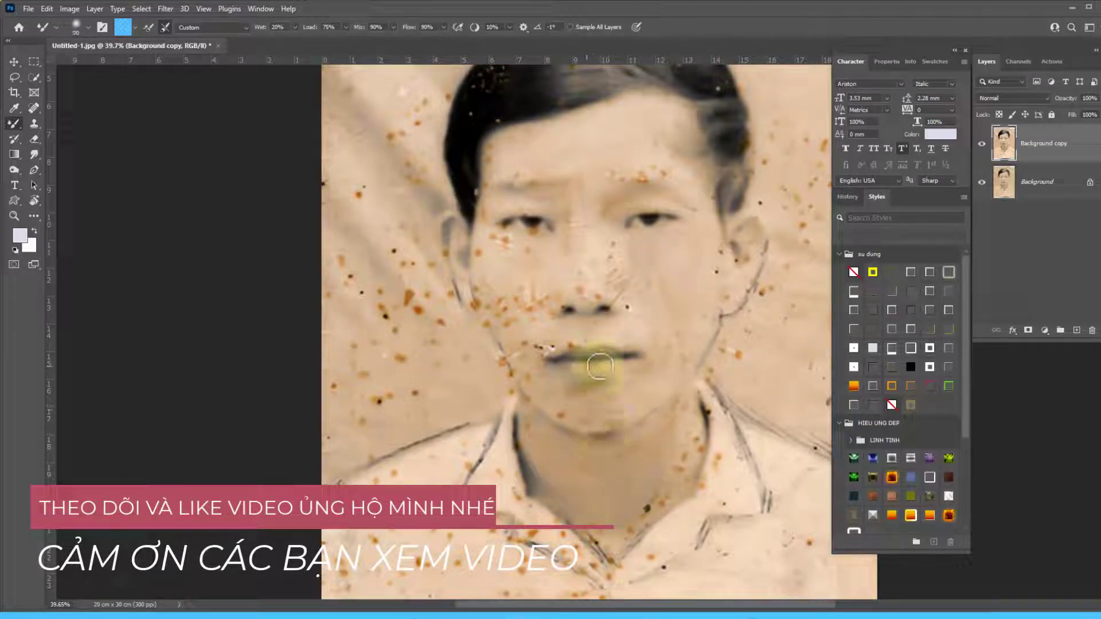
pyautogui.moveTo(614, 229)
pyautogui.mouseDown()
pyautogui.moveTo(580, 278)
pyautogui.moveTo(619, 197)
pyautogui.moveTo(600, 226)
pyautogui.mouseUp()
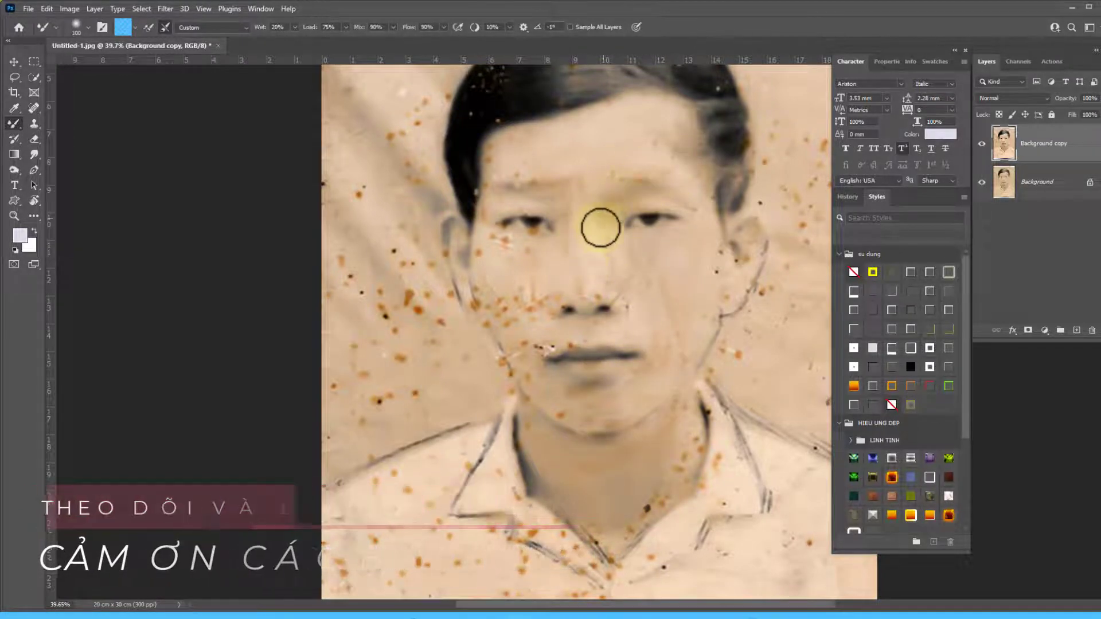
pyautogui.press(']')
pyautogui.press('[')
pyautogui.scroll(2, 517, 235)
pyautogui.press('[')
pyautogui.press('[')
pyautogui.press('[')
pyautogui.press('0')
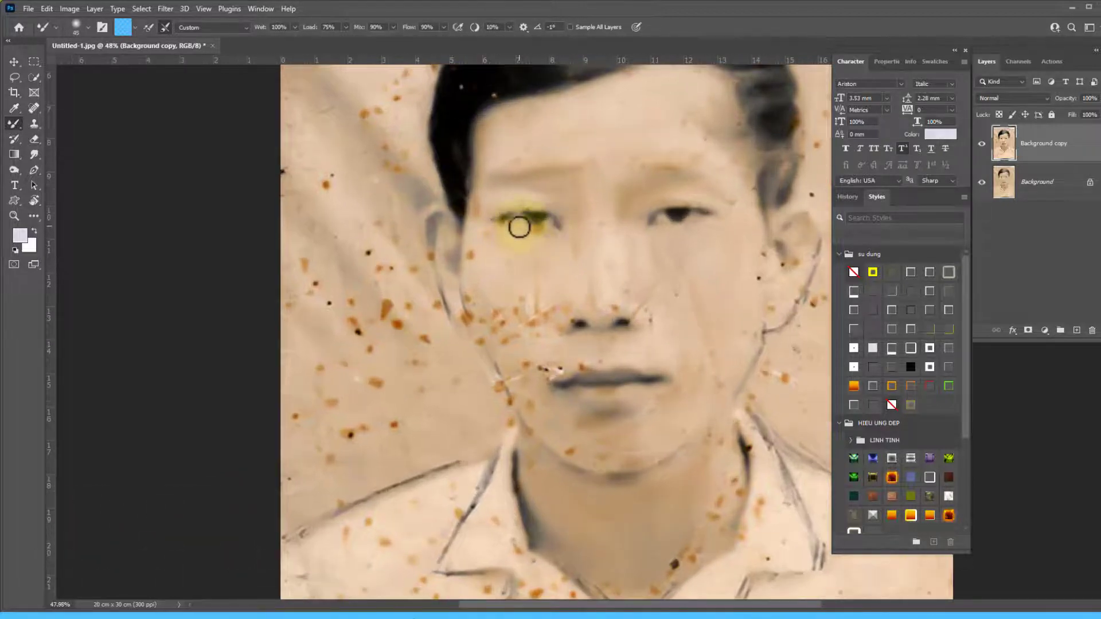
pyautogui.moveTo(518, 226); pyautogui.dragTo(498, 230)
pyautogui.scroll(-2, 497, 231)
pyautogui.hotkey('ctrl', 'z')
pyautogui.press(']')
pyautogui.press(']')
pyautogui.press(']')
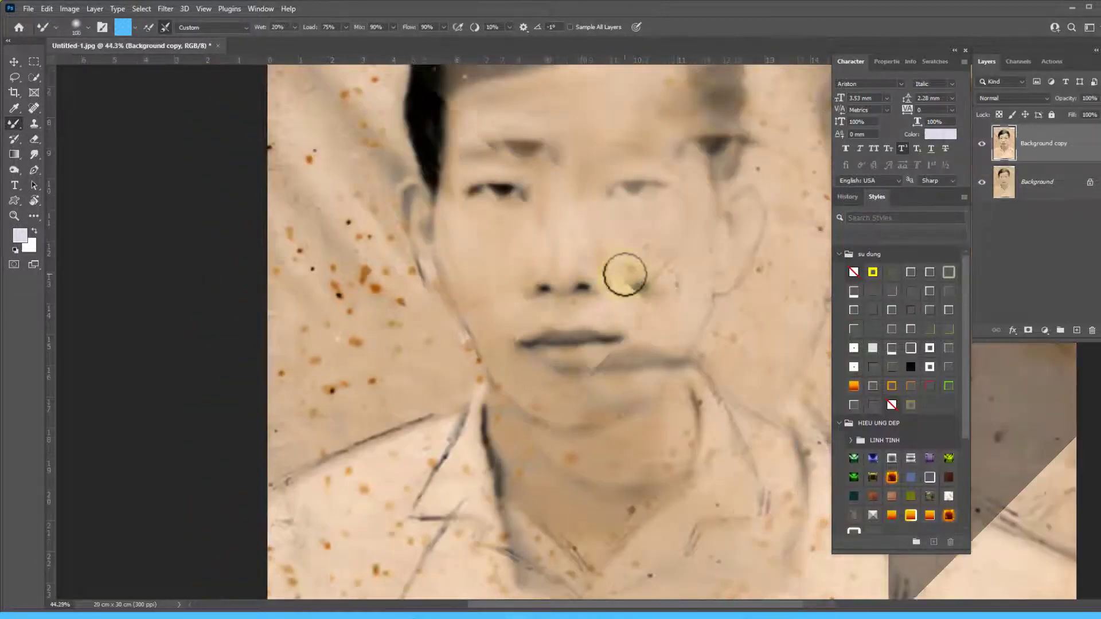
# - Enlarge the brush to 175 and smooth the right cheek down toward the chin
pyautogui.scroll(-2, 620, 262)
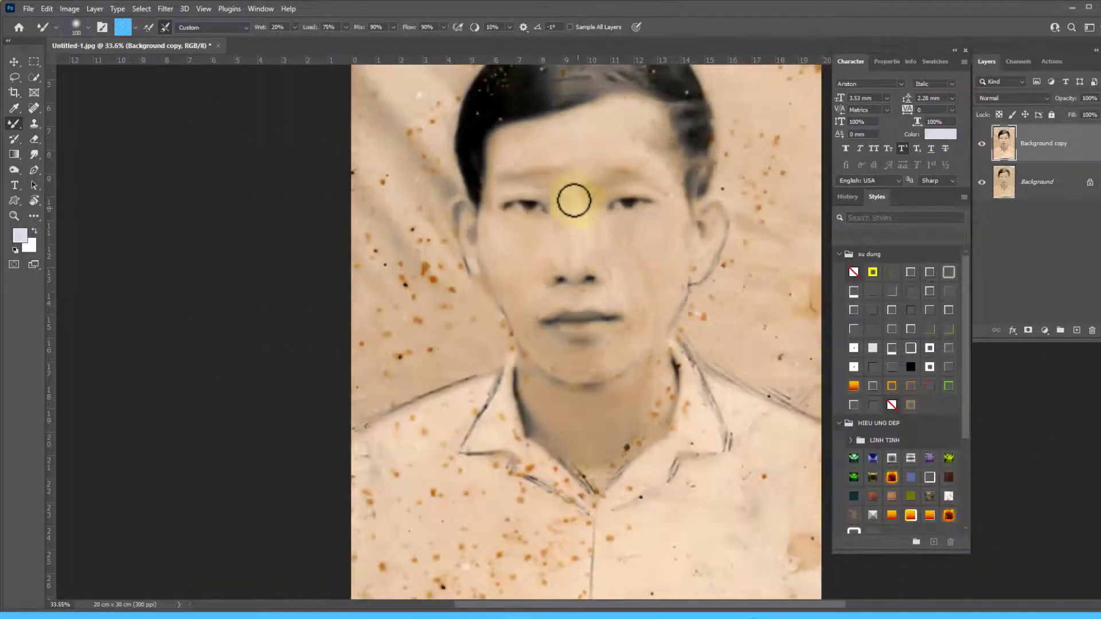
pyautogui.scroll(-2, 613, 265)
pyautogui.scroll(2, 607, 269)
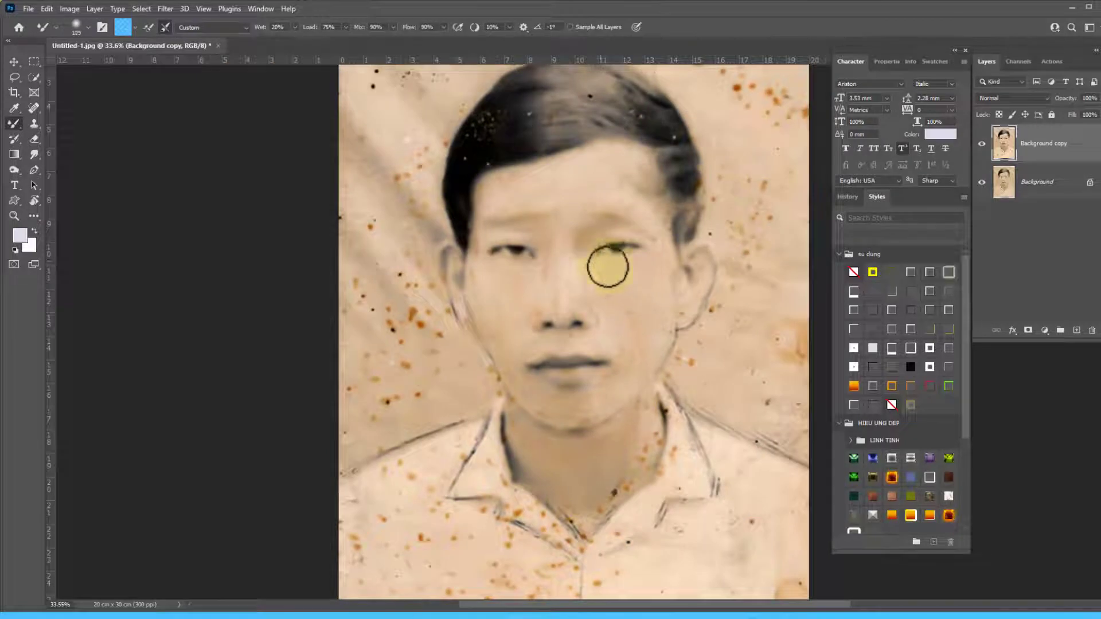
pyautogui.press(']')
pyautogui.press(']')
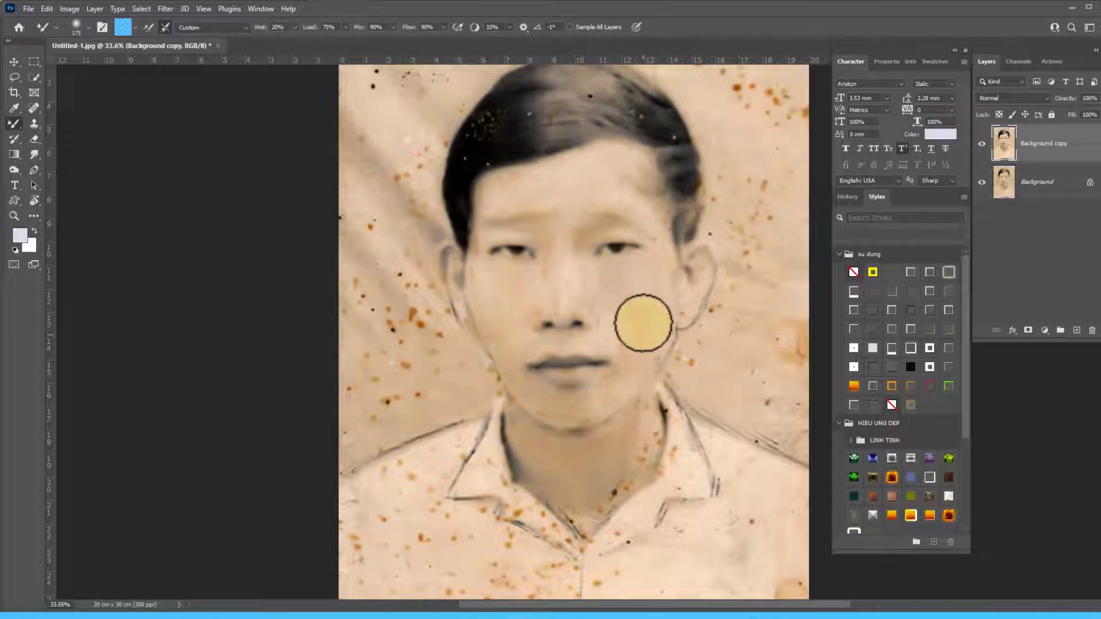
pyautogui.moveTo(585, 415)
pyautogui.mouseDown()
pyautogui.moveTo(532, 410)
pyautogui.moveTo(491, 361)
pyautogui.mouseUp()
pyautogui.press('[')
pyautogui.press('[')
pyautogui.press('[')
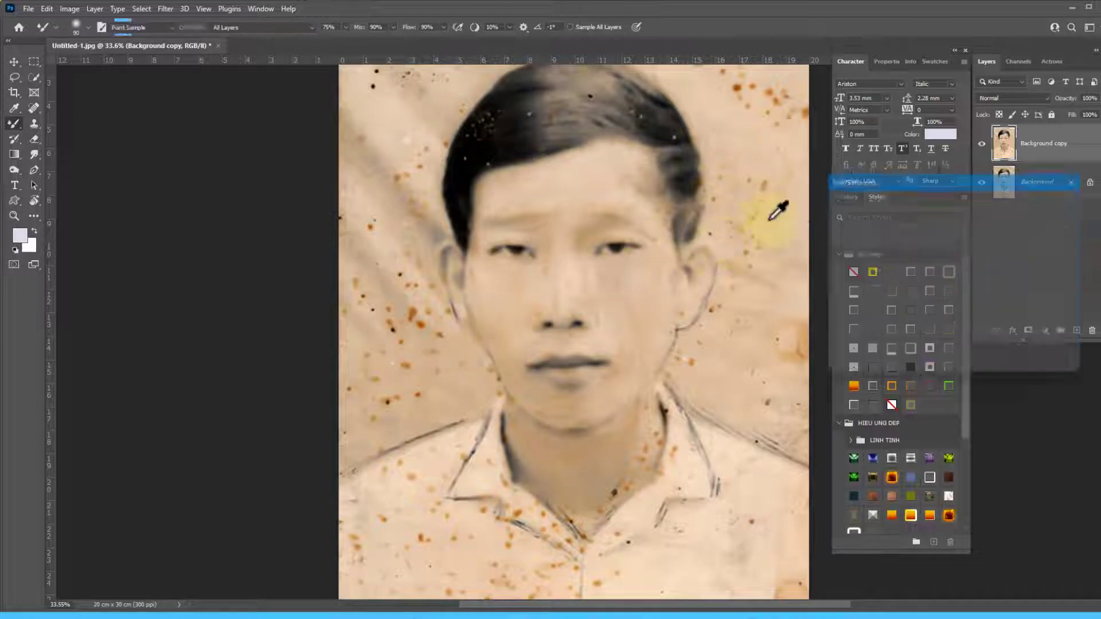
pyautogui.hotkey('ctrl', 'u')
pyautogui.moveTo(929, 286); pyautogui.dragTo(888, 287)
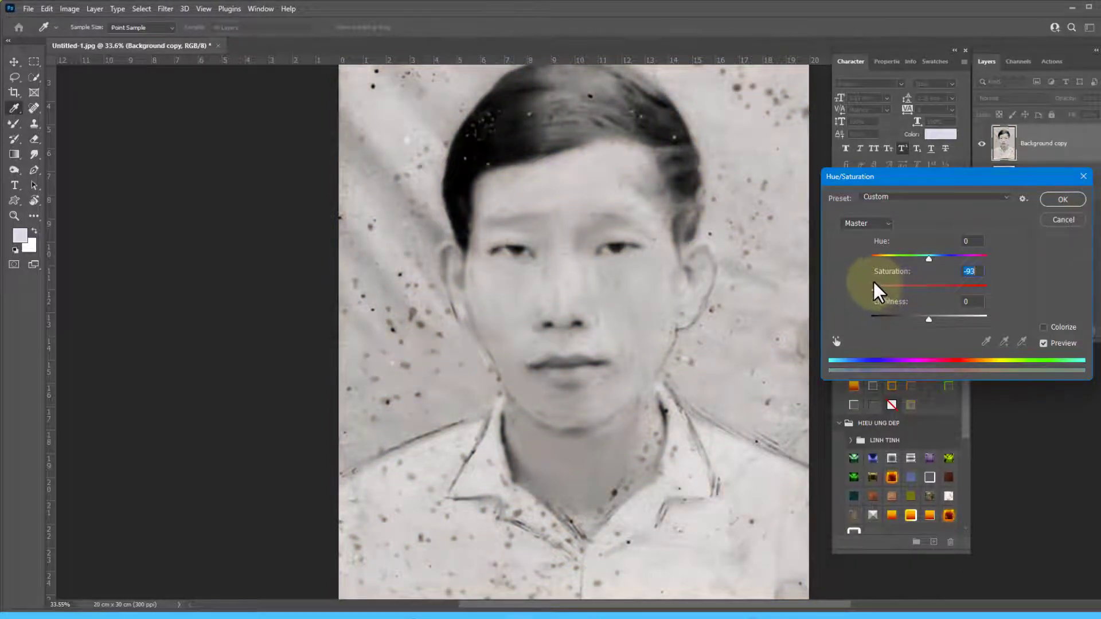
pyautogui.press('Return')
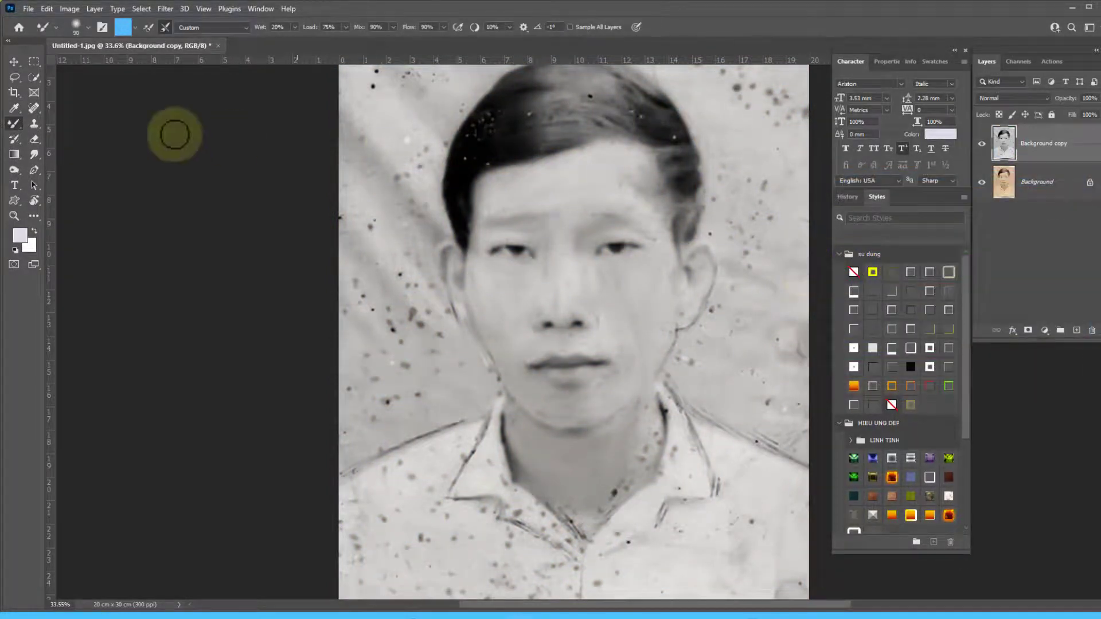
pyautogui.scroll(-3, 255, 106)
pyautogui.scroll(2, 579, 252)
pyautogui.scroll(1, 611, 279)
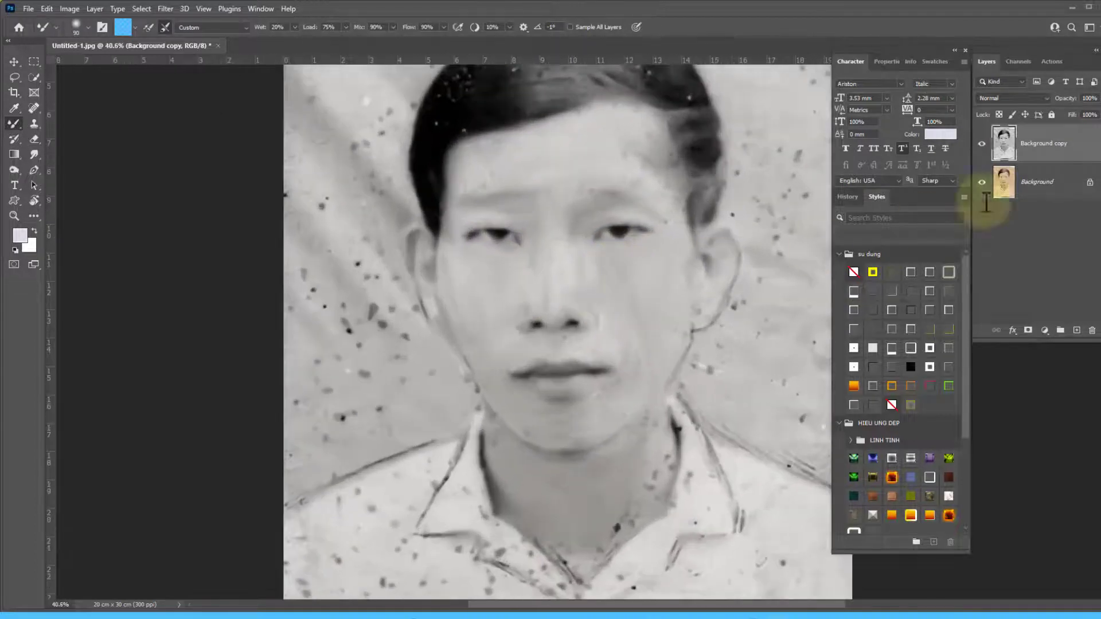
pyautogui.click(982, 146)
pyautogui.click(982, 146)
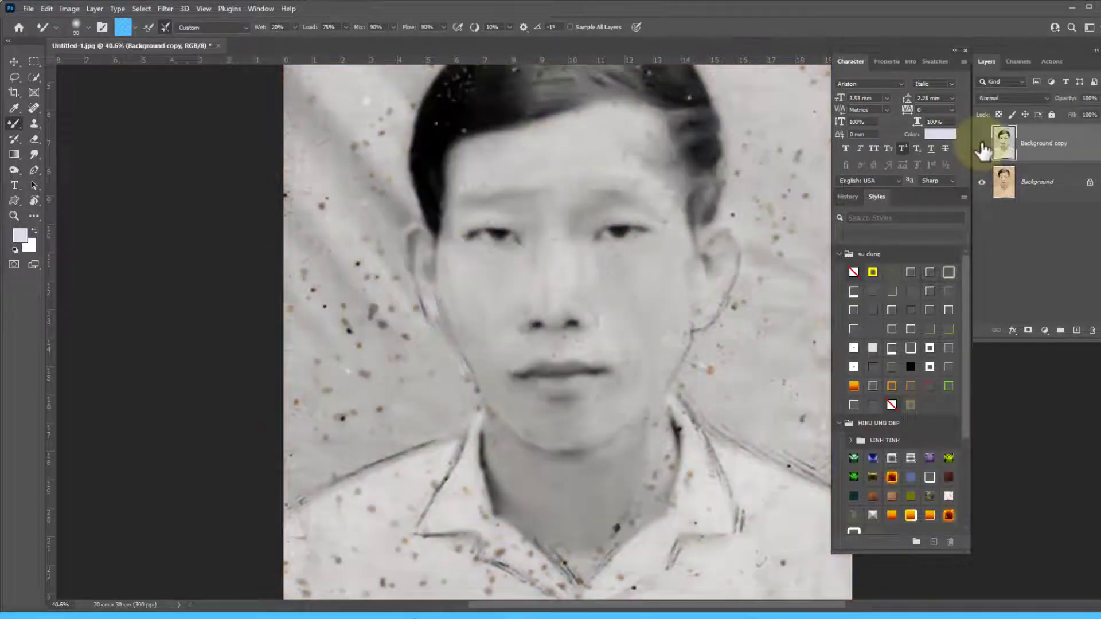
pyautogui.click(982, 147)
pyautogui.scroll(-1, 561, 268)
pyautogui.scroll(1, 460, 396)
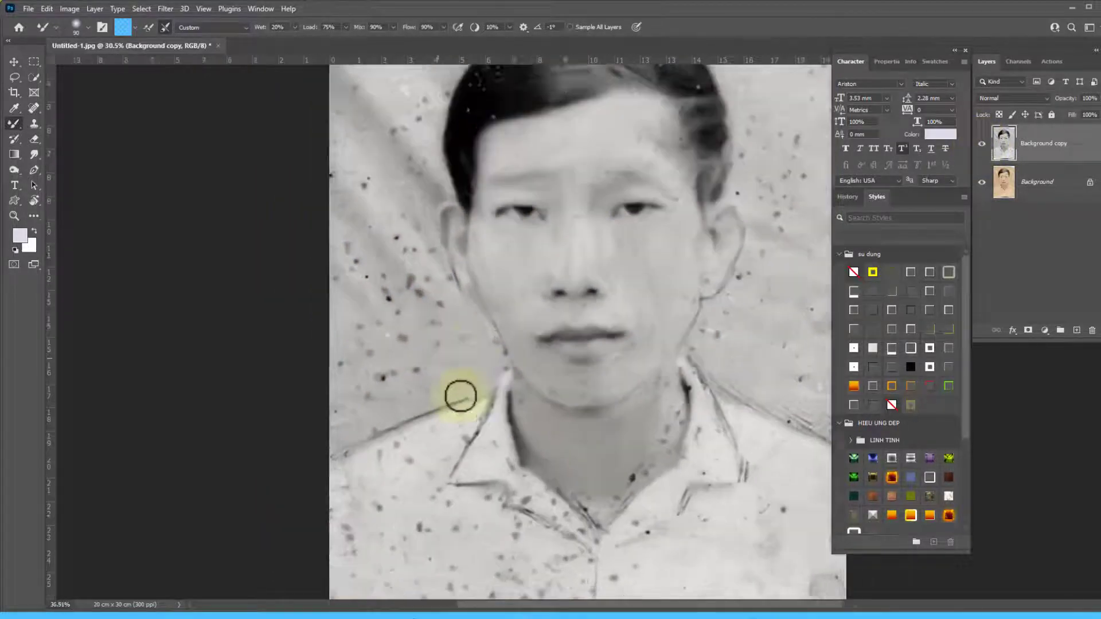
# - Clone clean background from beside the cheek over specks along the jaw and left face
pyautogui.press('s')
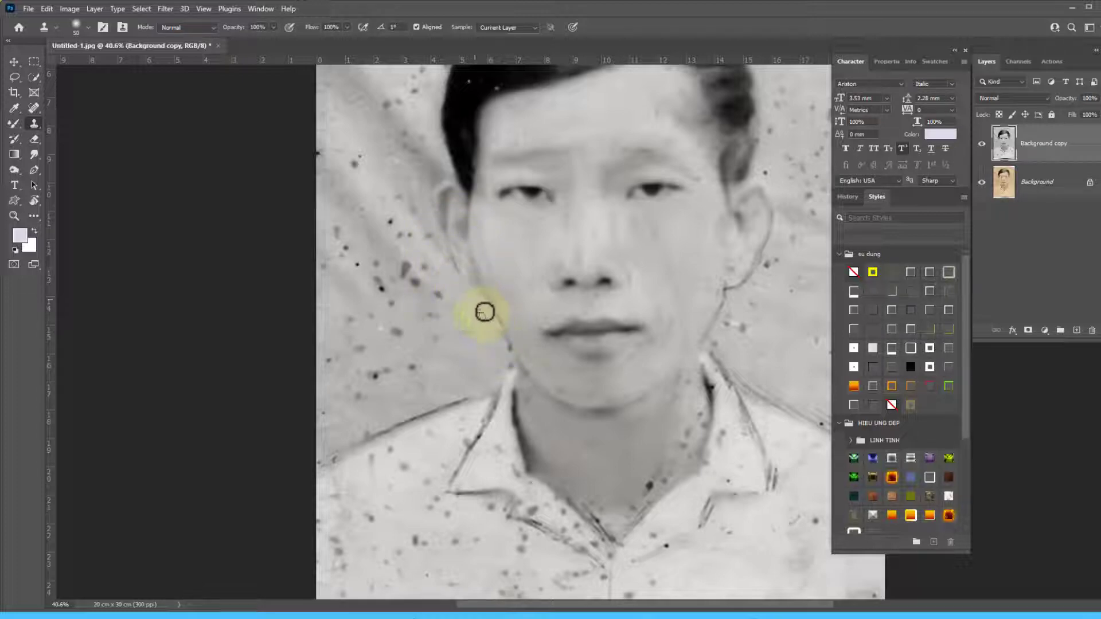
pyautogui.moveTo(484, 312); pyautogui.dragTo(507, 350)
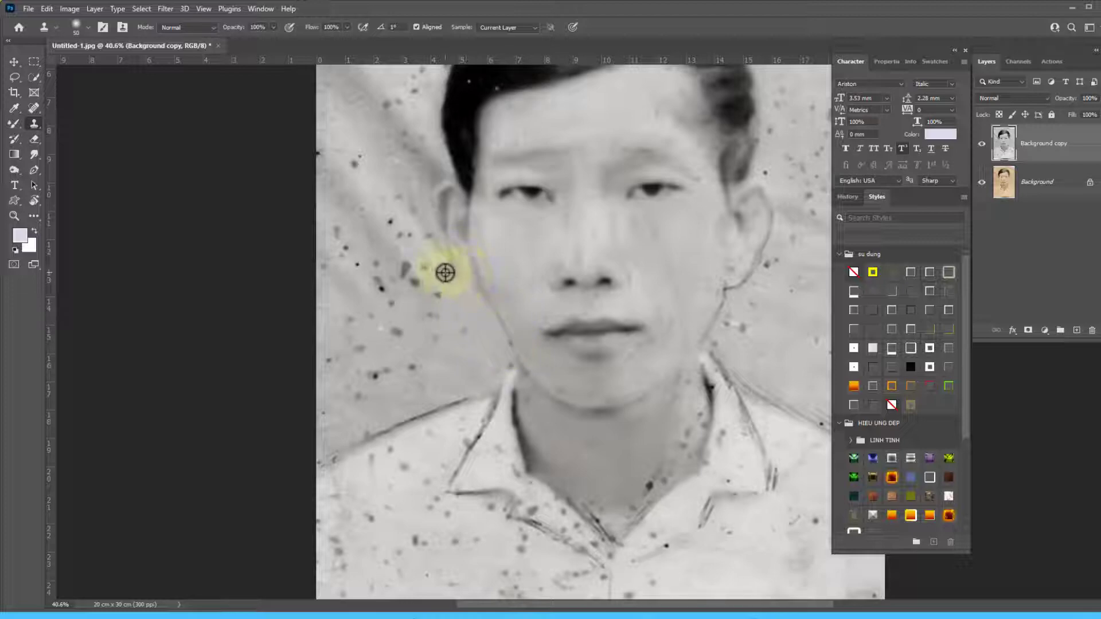
pyautogui.keyDown('alt'); pyautogui.click(788, 263); pyautogui.keyUp('alt')
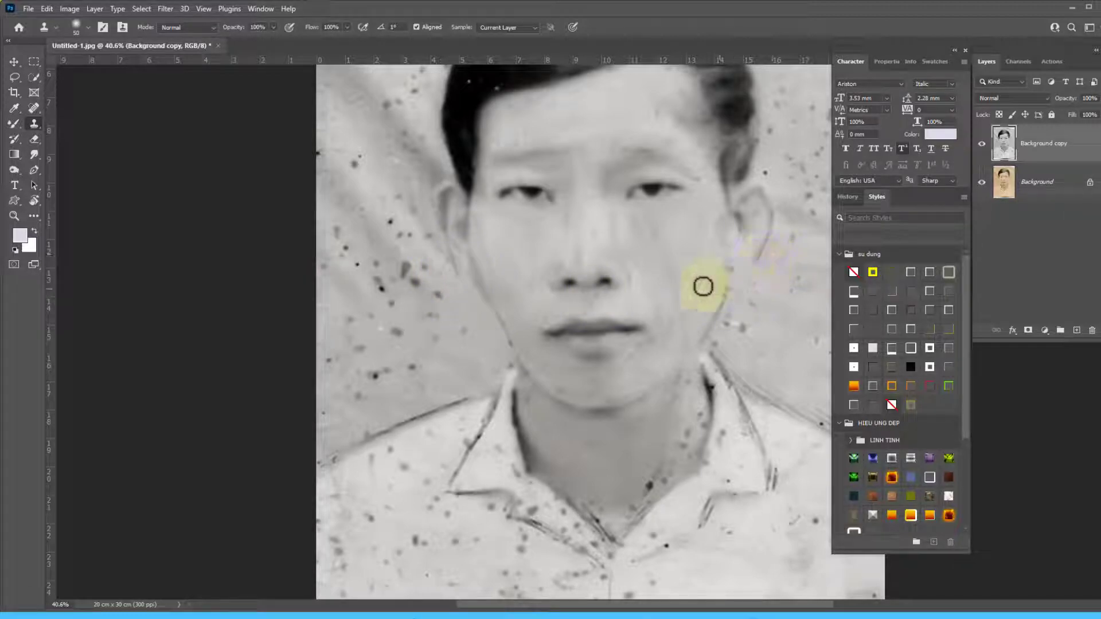
pyautogui.moveTo(427, 248)
pyautogui.mouseDown()
pyautogui.moveTo(453, 311)
pyautogui.moveTo(456, 259)
pyautogui.mouseUp()
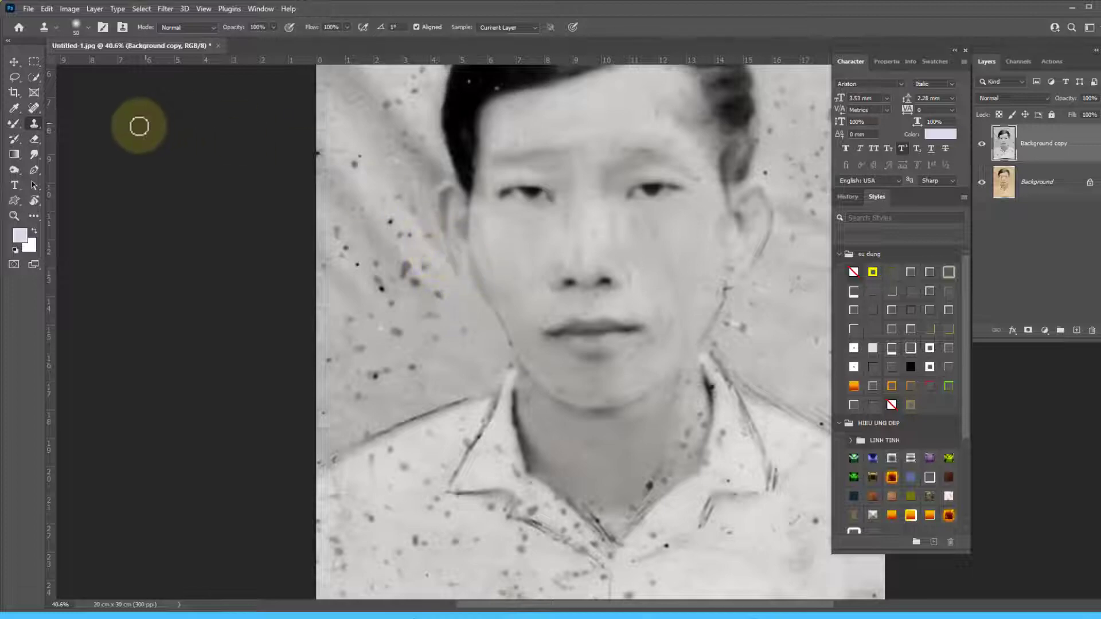
pyautogui.click(13, 170)
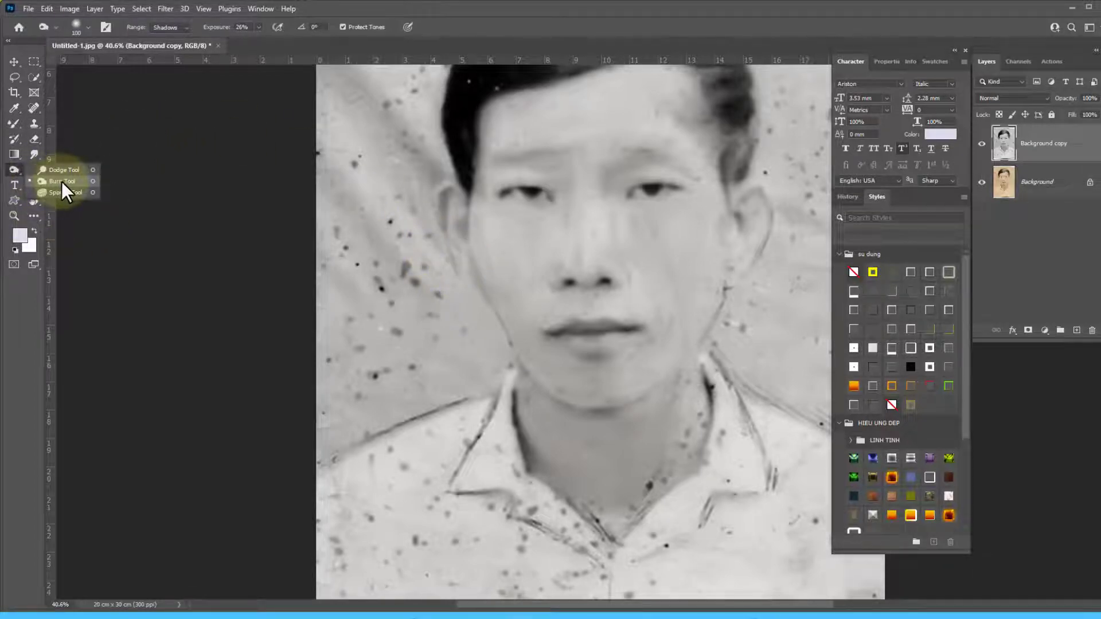
# - Darken the jaw edge beside the left ear with the Burn tool, size 90, 41% exposure
pyautogui.click(63, 182)
pyautogui.press('[')
pyautogui.moveTo(435, 316); pyautogui.dragTo(458, 256)
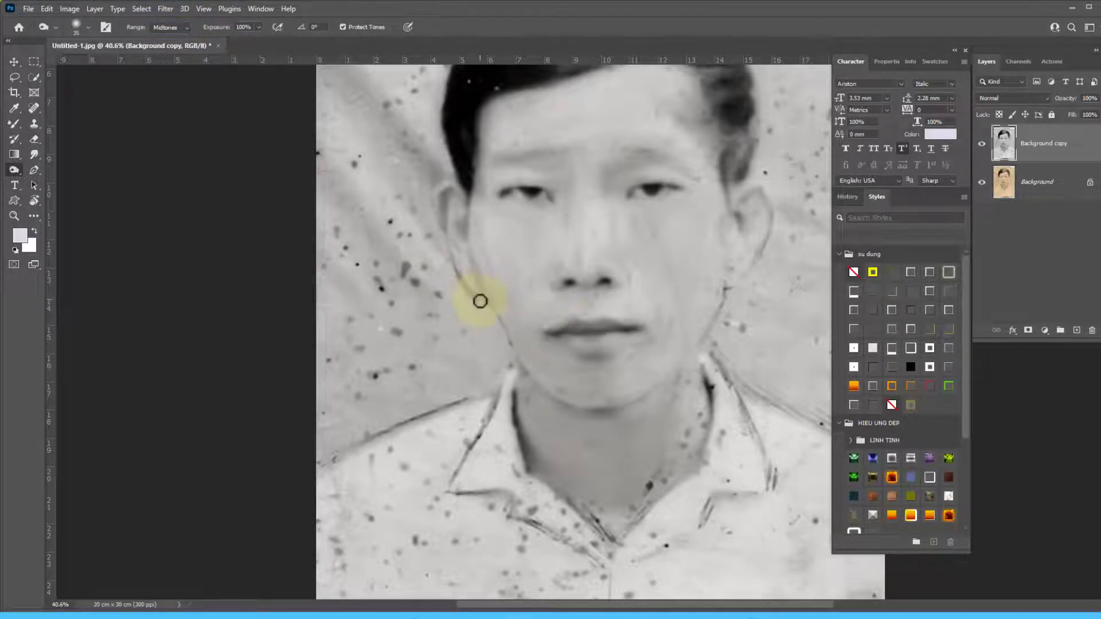
pyautogui.scroll(2, 487, 309)
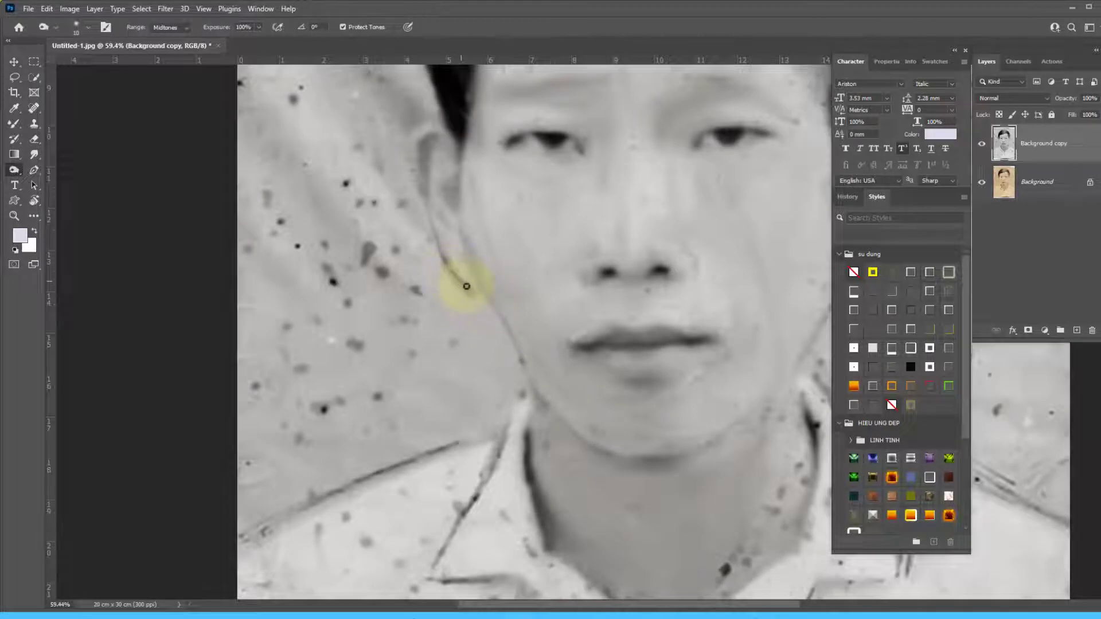
pyautogui.click(259, 27)
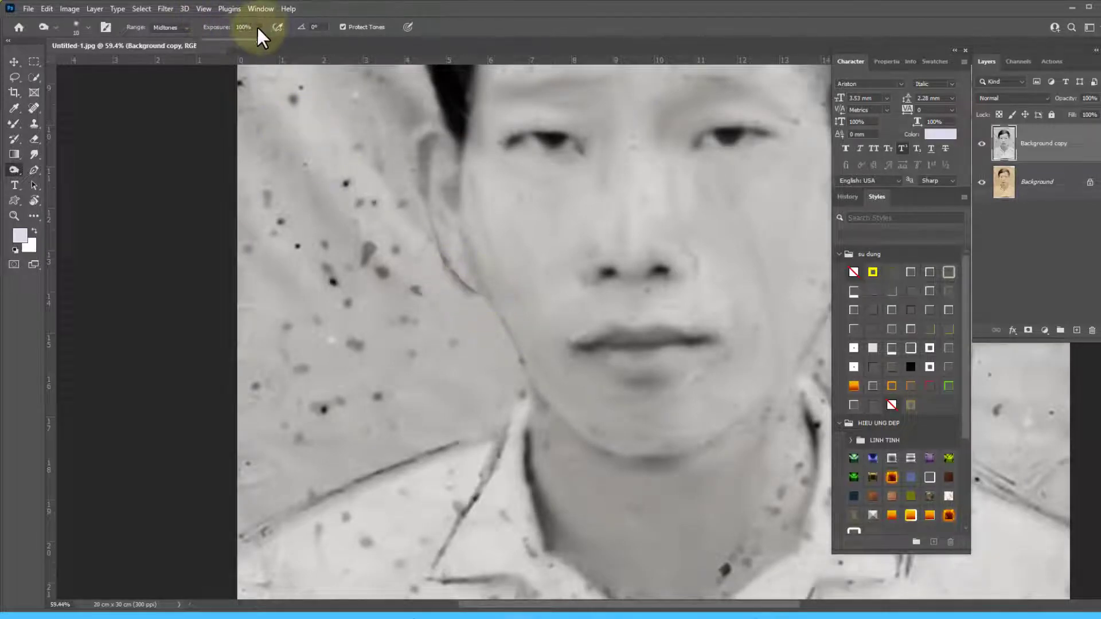
pyautogui.moveTo(264, 40); pyautogui.dragTo(228, 40)
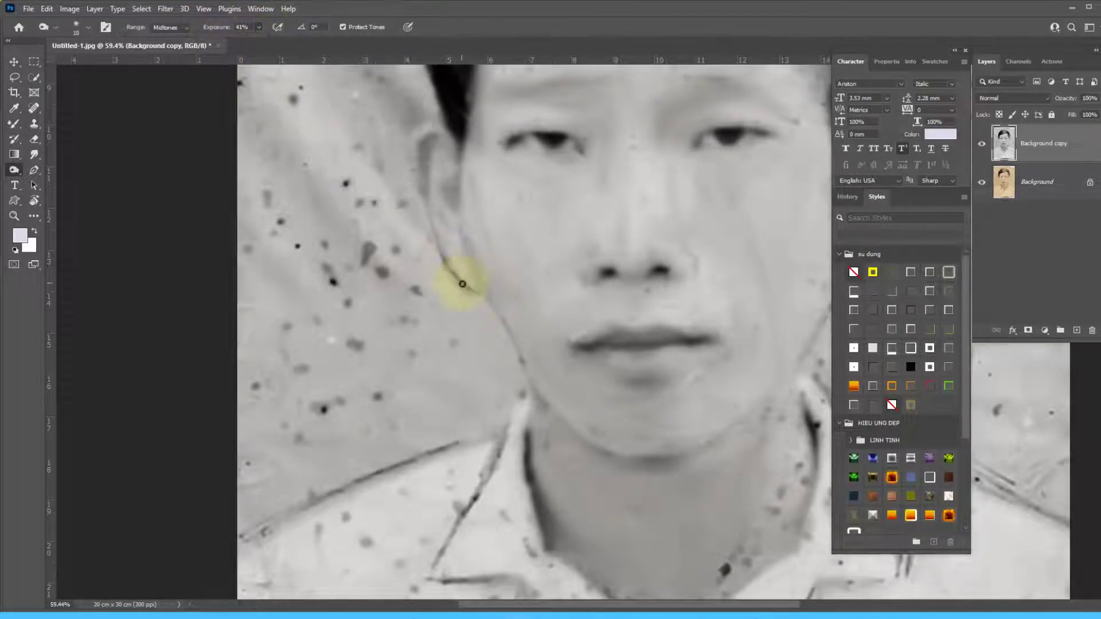
pyautogui.scroll(-2, 481, 297)
pyautogui.press('b')
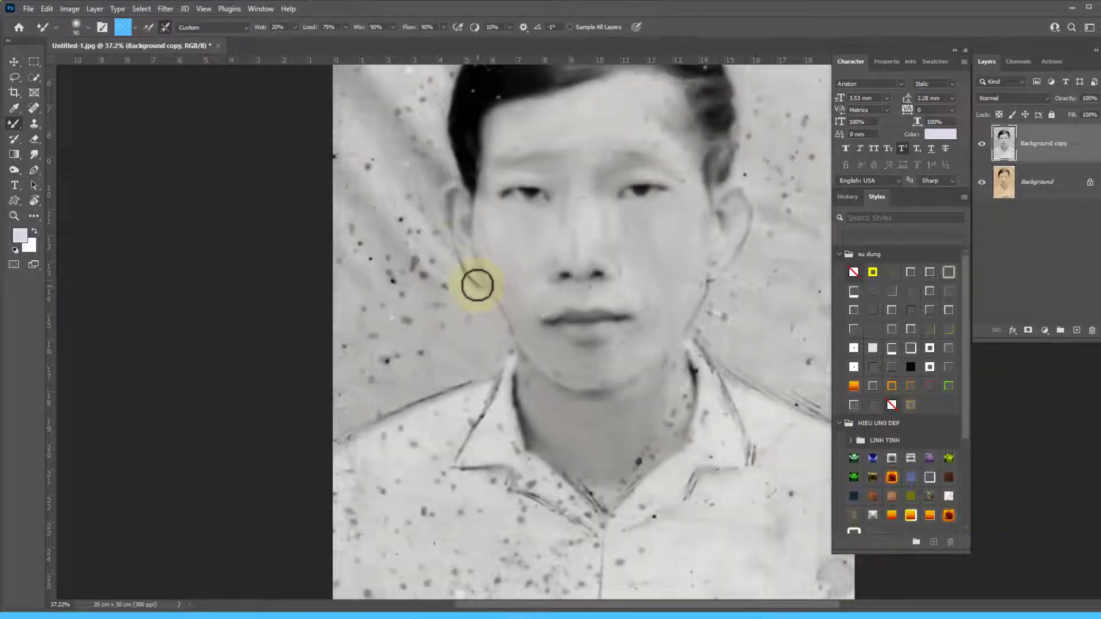
# - Smooth the left cheek, mouth and chin with the Mixer Brush
pyautogui.moveTo(468, 247)
pyautogui.mouseDown()
pyautogui.moveTo(506, 317)
pyautogui.moveTo(568, 342)
pyautogui.moveTo(635, 336)
pyautogui.moveTo(635, 373)
pyautogui.moveTo(620, 381)
pyautogui.moveTo(560, 374)
pyautogui.moveTo(551, 307)
pyautogui.moveTo(590, 285)
pyautogui.moveTo(531, 322)
pyautogui.moveTo(627, 251)
pyautogui.mouseUp()
pyautogui.scroll(-1, 600, 179)
pyautogui.scroll(2, 599, 179)
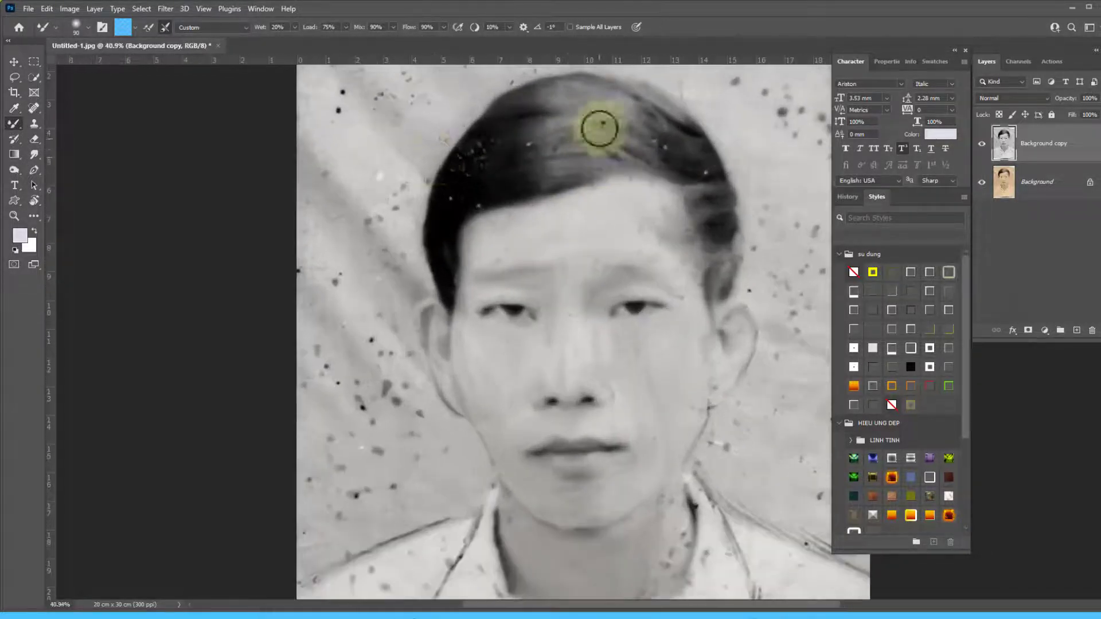
pyautogui.moveTo(517, 159)
pyautogui.mouseDown()
pyautogui.moveTo(536, 270)
pyautogui.moveTo(492, 298)
pyautogui.mouseUp()
# - Heal the spots across the hair with the Spot Healing Brush at size 60
pyautogui.press('j')
pyautogui.press('[')
pyautogui.press('[')
pyautogui.press('[')
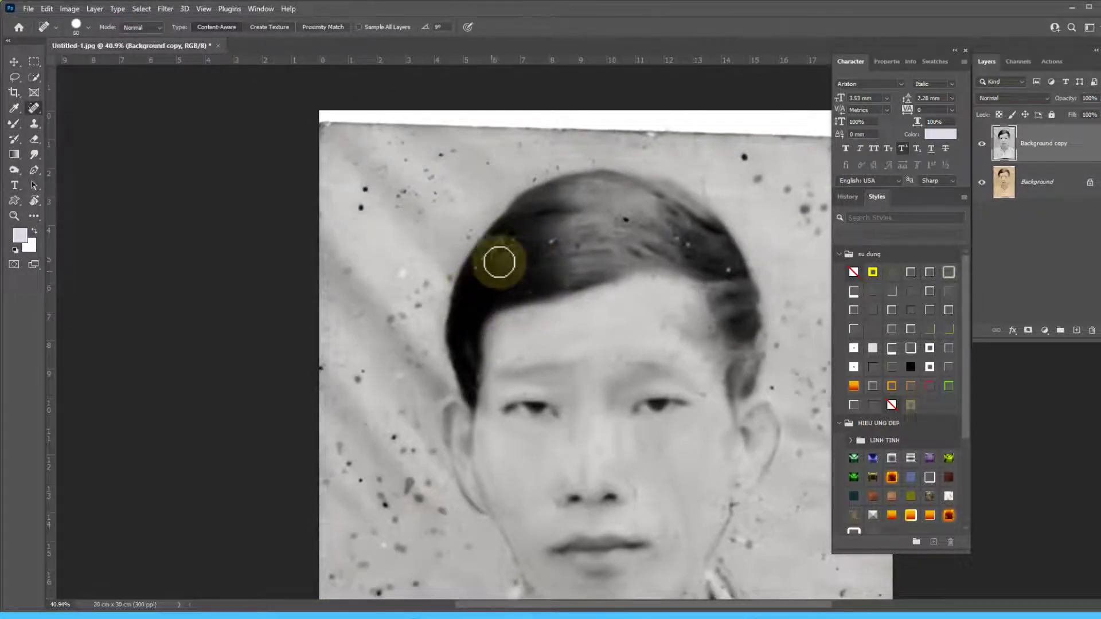
pyautogui.moveTo(499, 258)
pyautogui.mouseDown()
pyautogui.moveTo(505, 241)
pyautogui.moveTo(477, 262)
pyautogui.moveTo(509, 241)
pyautogui.moveTo(606, 216)
pyautogui.moveTo(730, 266)
pyautogui.mouseUp()
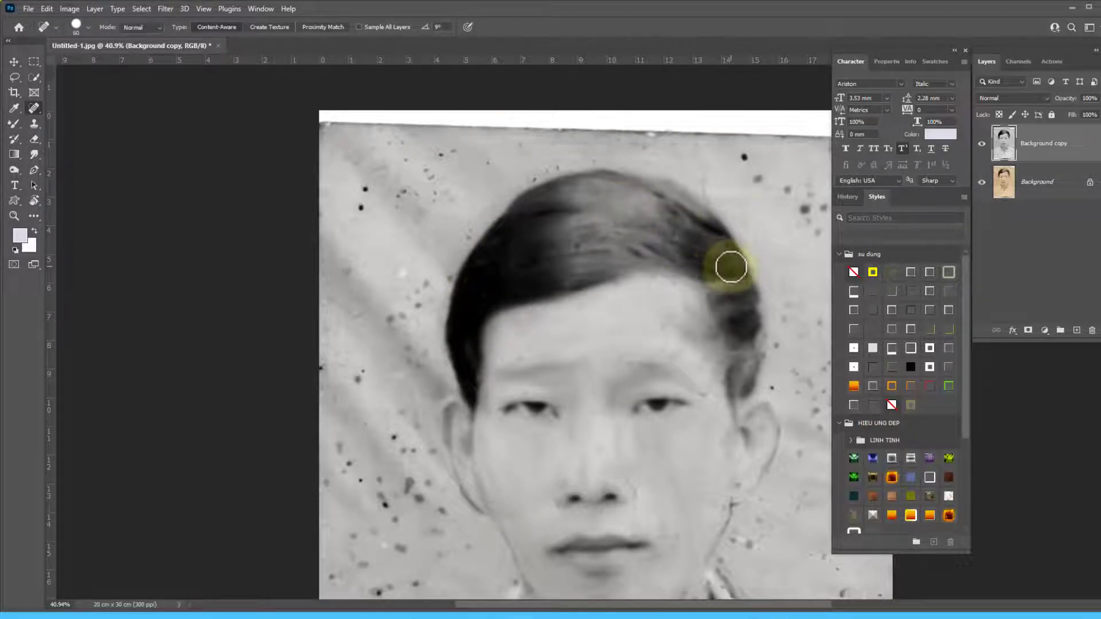
pyautogui.hotkey('ctrl', '-')
pyautogui.hotkey('ctrl', '-')
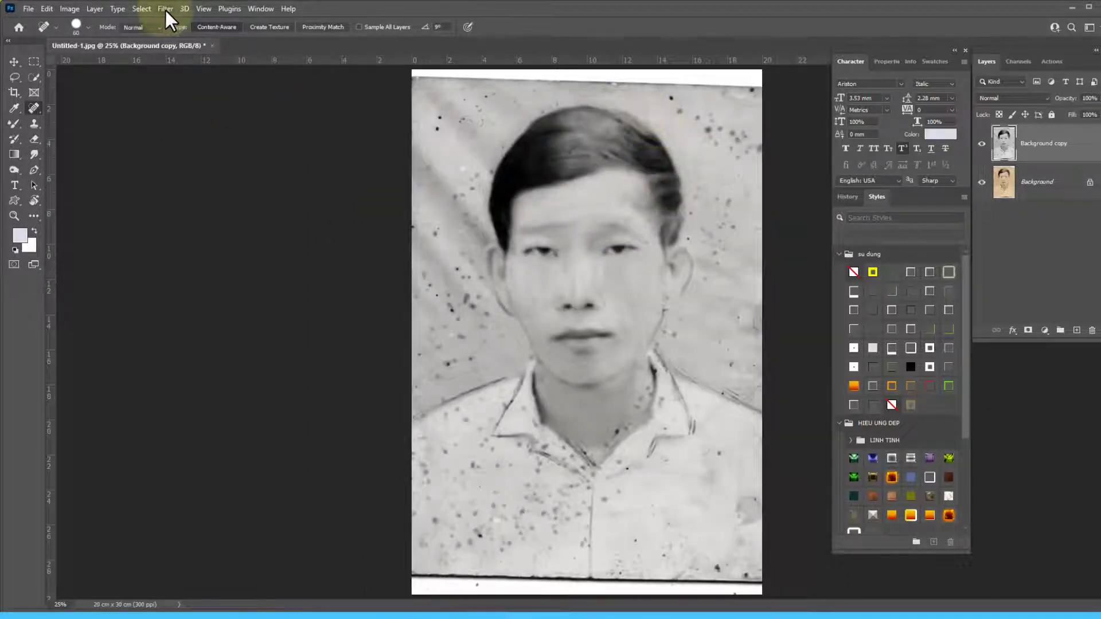
# - Reapply the Camera Raw Filter to brighten the photo and toggle the copy to compare
pyautogui.click(165, 9)
pyautogui.click(172, 21)
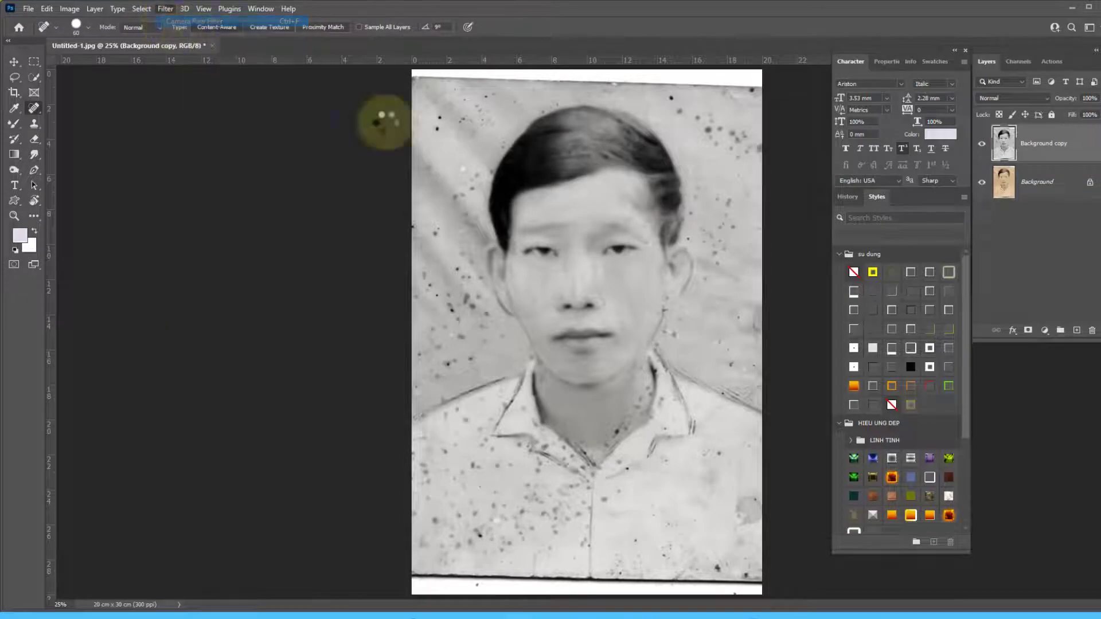
pyautogui.scroll(7, 581, 309)
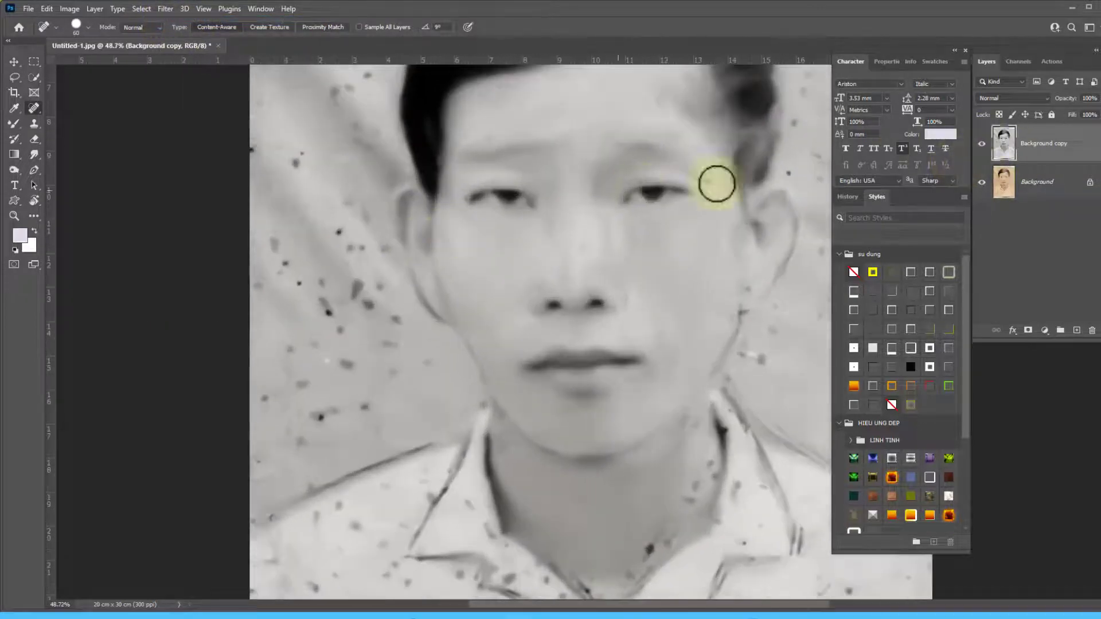
pyautogui.scroll(2, 797, 189)
pyautogui.click(982, 144)
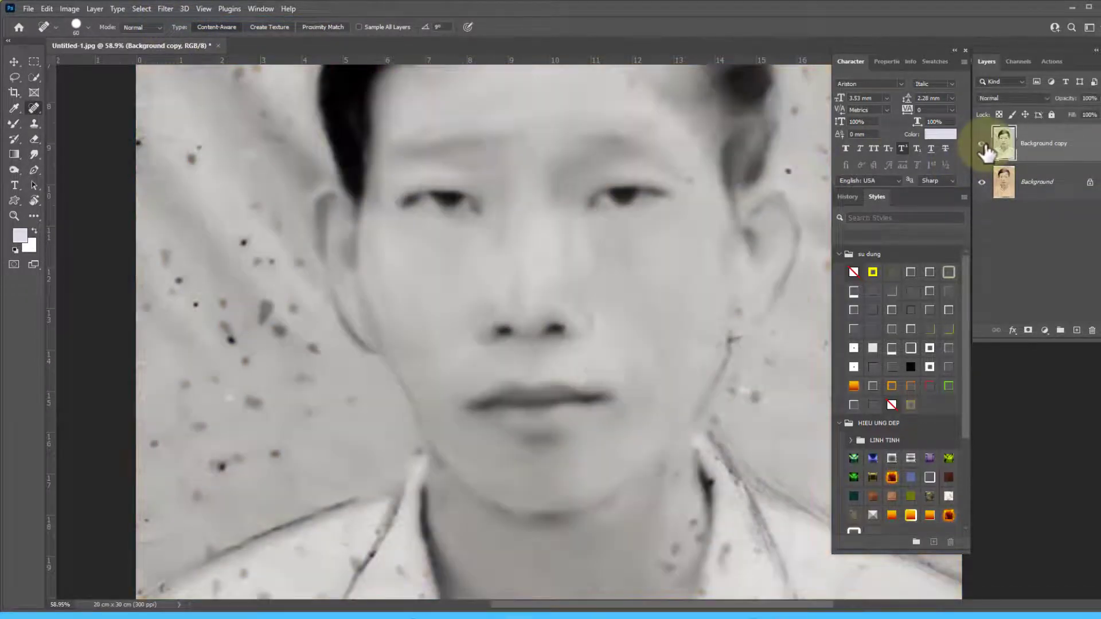
pyautogui.click(981, 145)
pyautogui.scroll(-3, 731, 192)
pyautogui.scroll(-2, 742, 124)
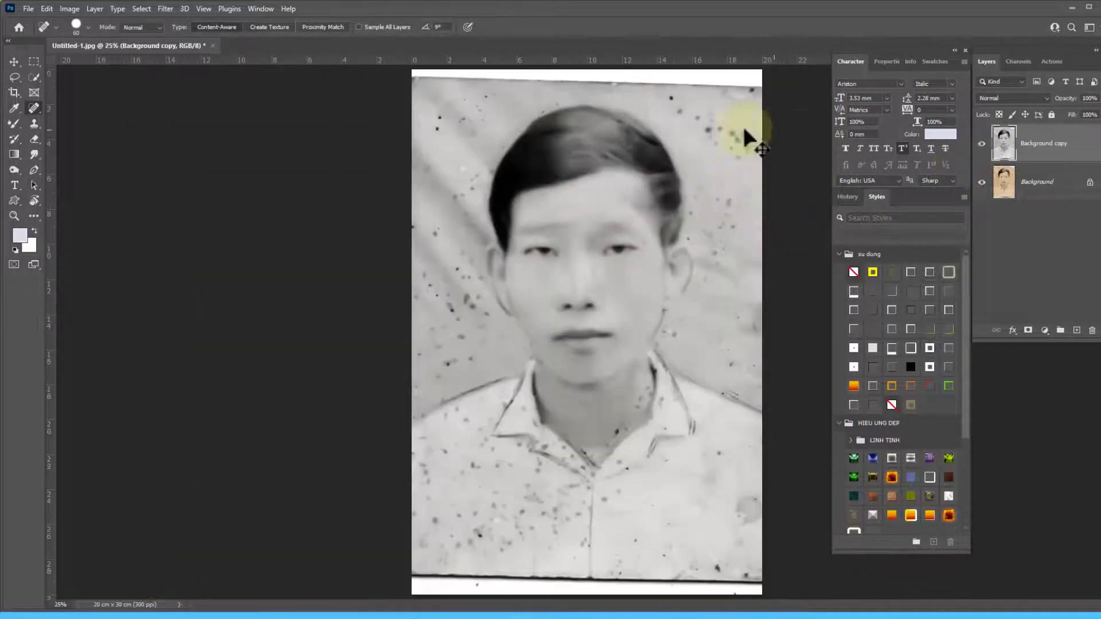
# - Open Levels and Curves and close both without changing the image
pyautogui.hotkey('ctrl', 'l')
pyautogui.press('Return')
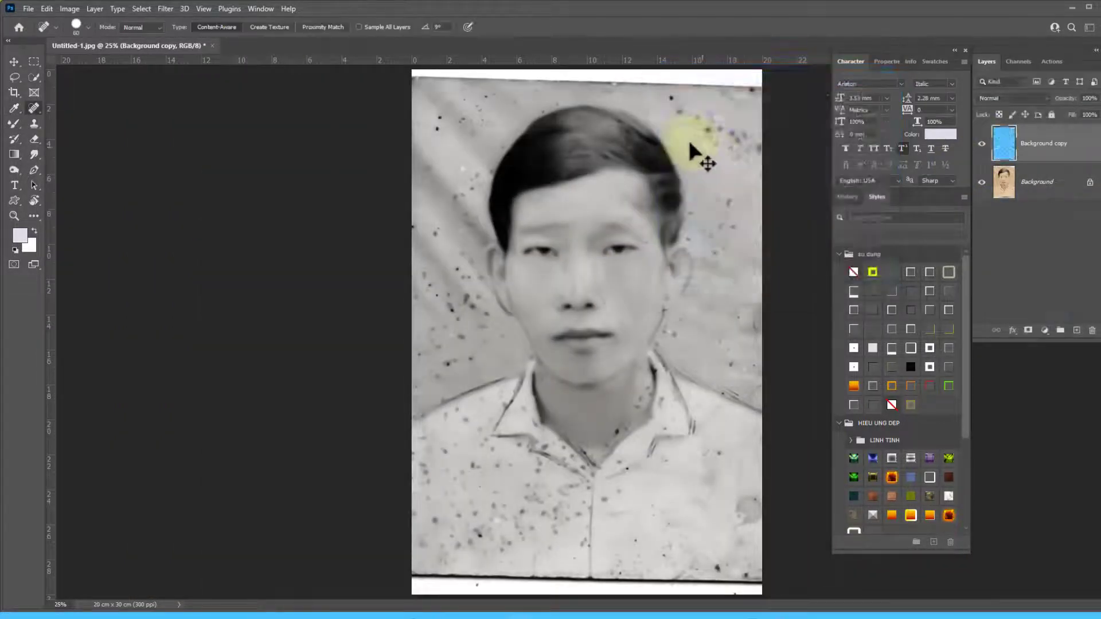
pyautogui.hotkey('ctrl', 'm')
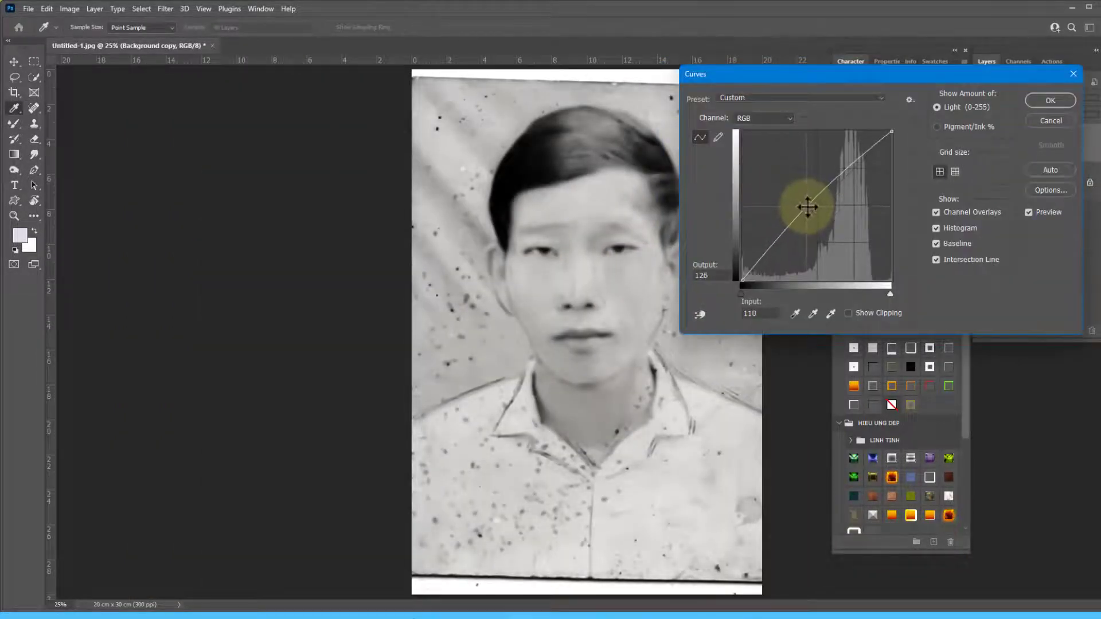
pyautogui.press('Return')
pyautogui.press('j')
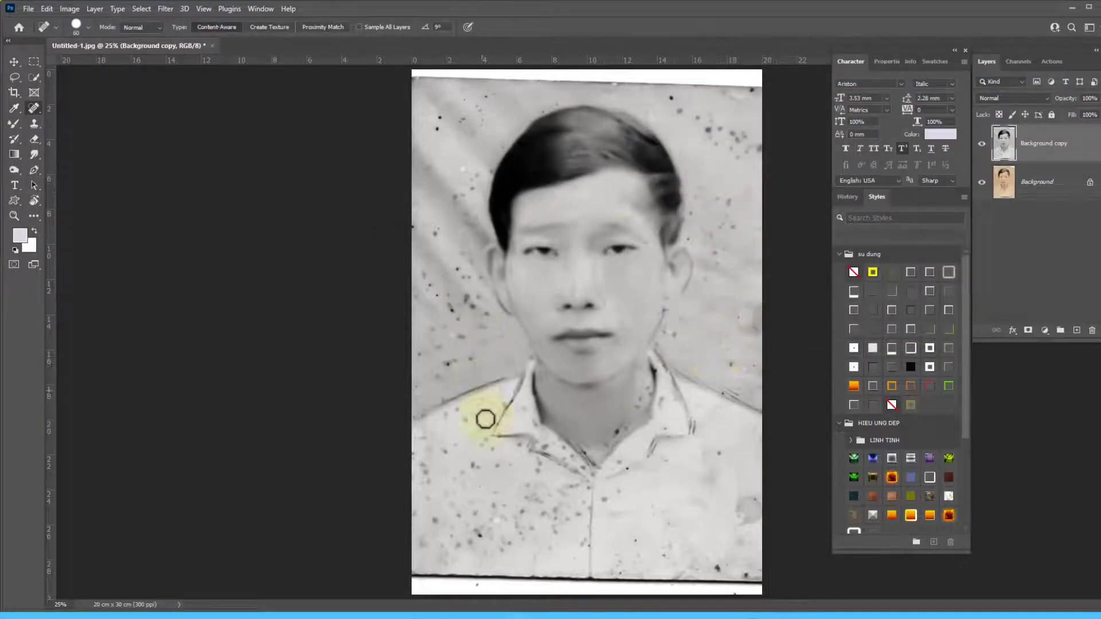
# - Apply the 10 x 15.2 cm, 300 ppi crop preset and float the document window
pyautogui.press('c')
pyautogui.rightClick(602, 239)
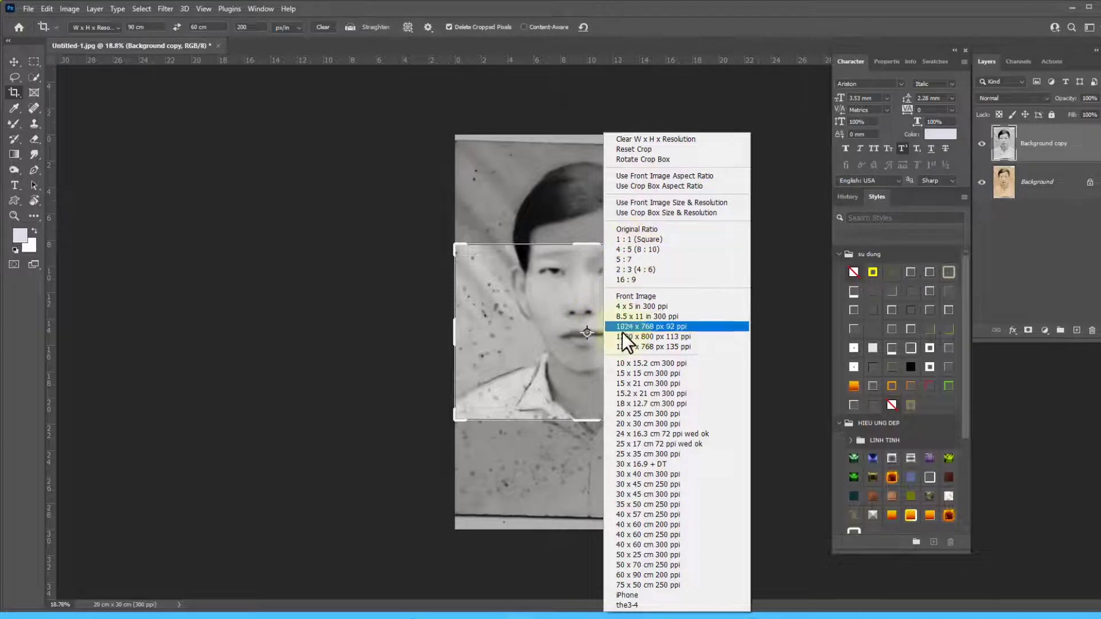
pyautogui.click(627, 363)
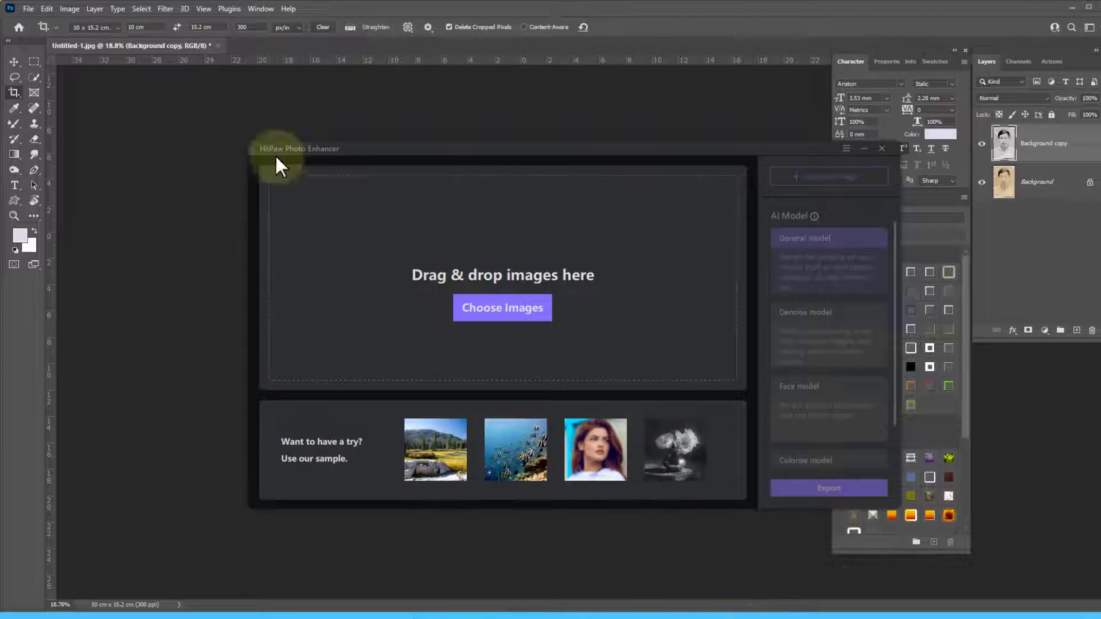
pyautogui.scroll(2, 644, 231)
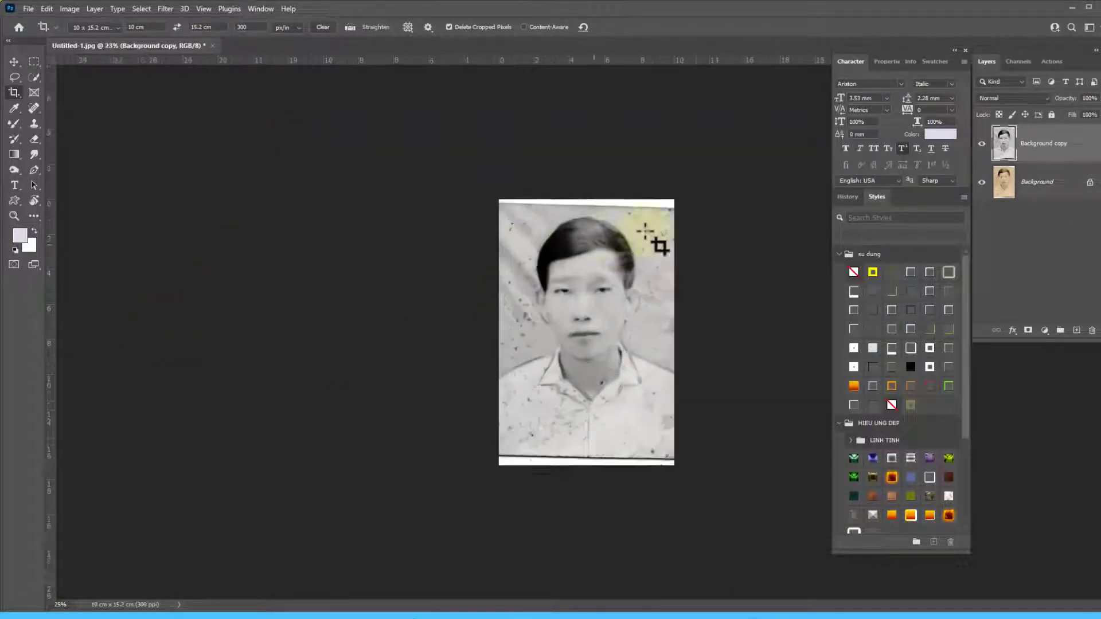
pyautogui.scroll(1, 581, 282)
pyautogui.scroll(-1, 582, 293)
pyautogui.scroll(2, 629, 295)
pyautogui.scroll(2, 629, 290)
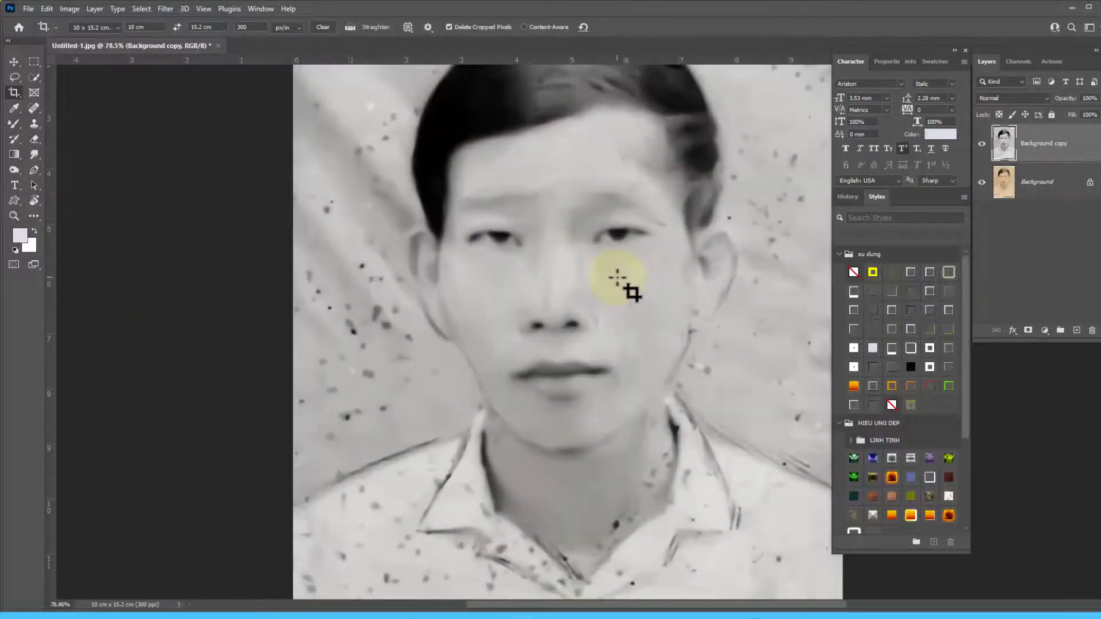
pyautogui.scroll(-2, 629, 290)
pyautogui.scroll(-1, 619, 261)
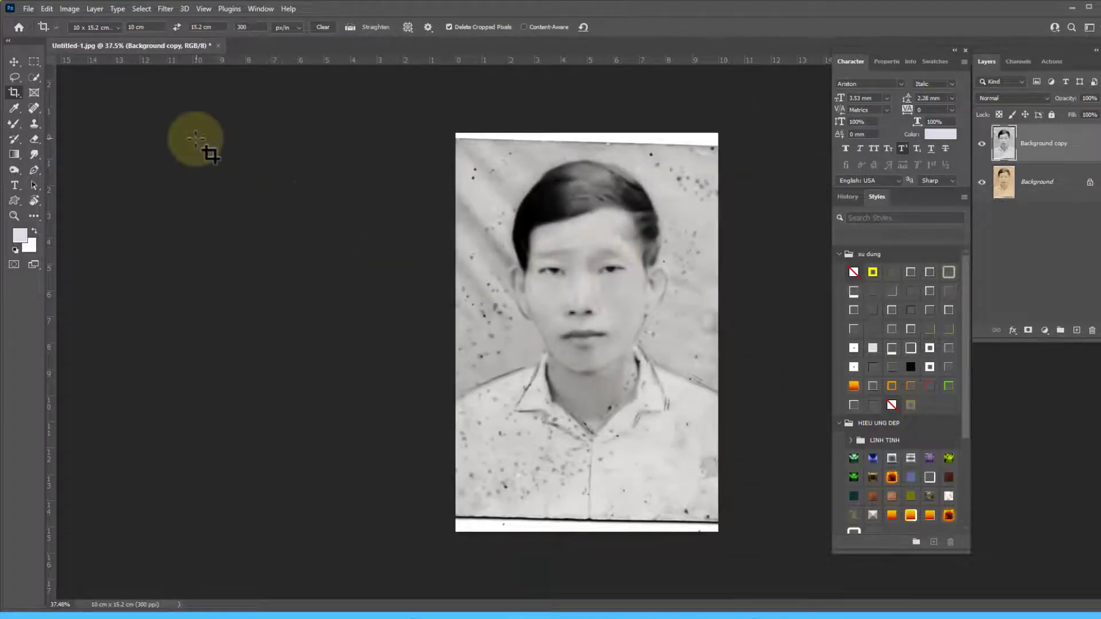
pyautogui.moveTo(105, 46); pyautogui.dragTo(106, 68)
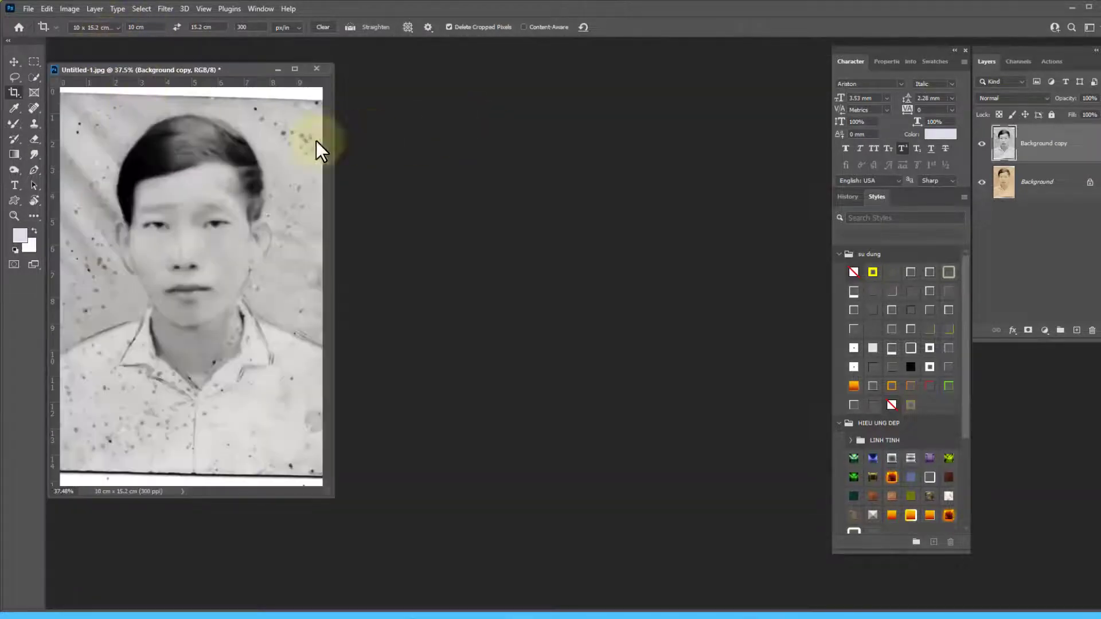
# - Save the portrait as the Photoshop document Untitled-1.psd
pyautogui.hotkey('ctrl', 'shift', 's')
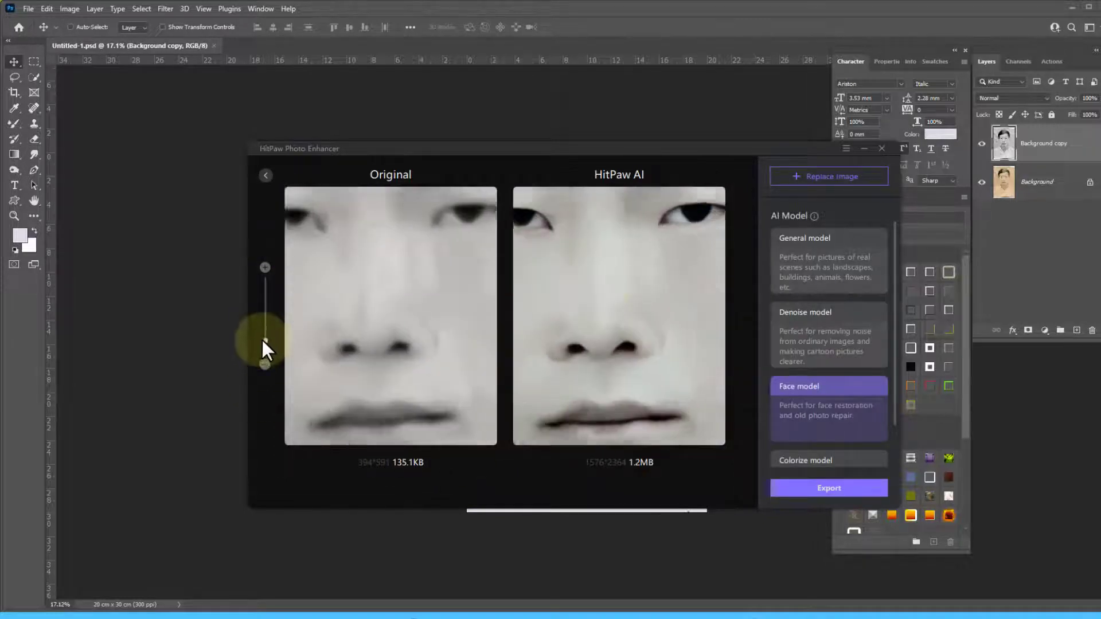
# - Zoom into both HitPaw previews and pan them to compare detail around the ear
pyautogui.moveTo(262, 348); pyautogui.dragTo(265, 342)
pyautogui.moveTo(627, 312)
pyautogui.mouseDown()
pyautogui.moveTo(665, 256)
pyautogui.moveTo(626, 261)
pyautogui.mouseUp()
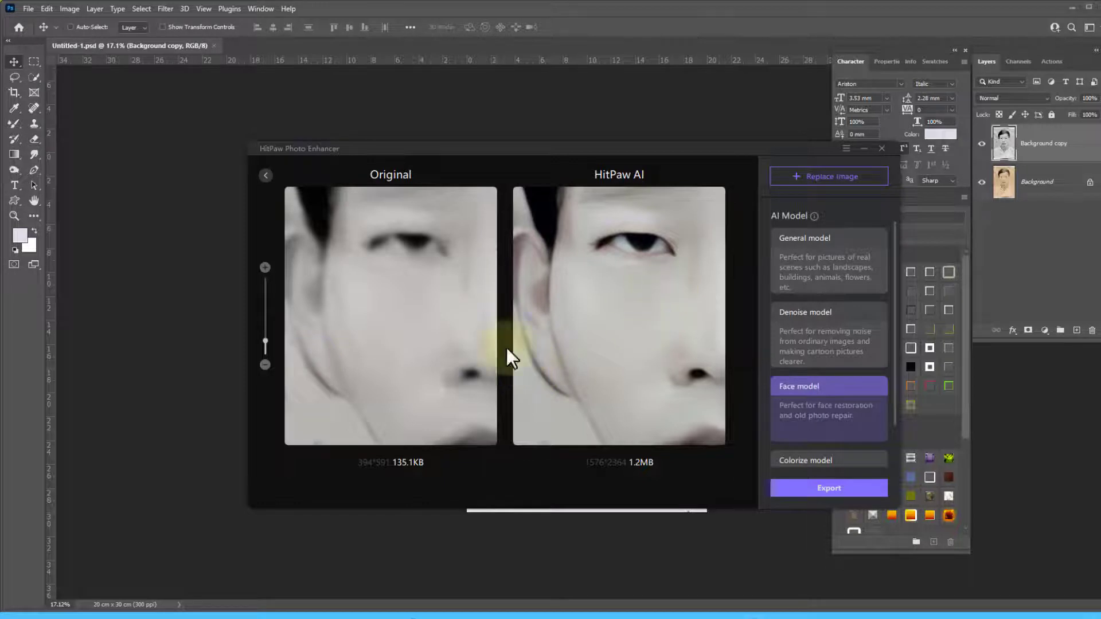
pyautogui.moveTo(563, 335)
pyautogui.mouseDown()
pyautogui.moveTo(678, 278)
pyautogui.moveTo(590, 369)
pyautogui.moveTo(652, 418)
pyautogui.moveTo(664, 315)
pyautogui.moveTo(654, 243)
pyautogui.moveTo(608, 405)
pyautogui.mouseUp()
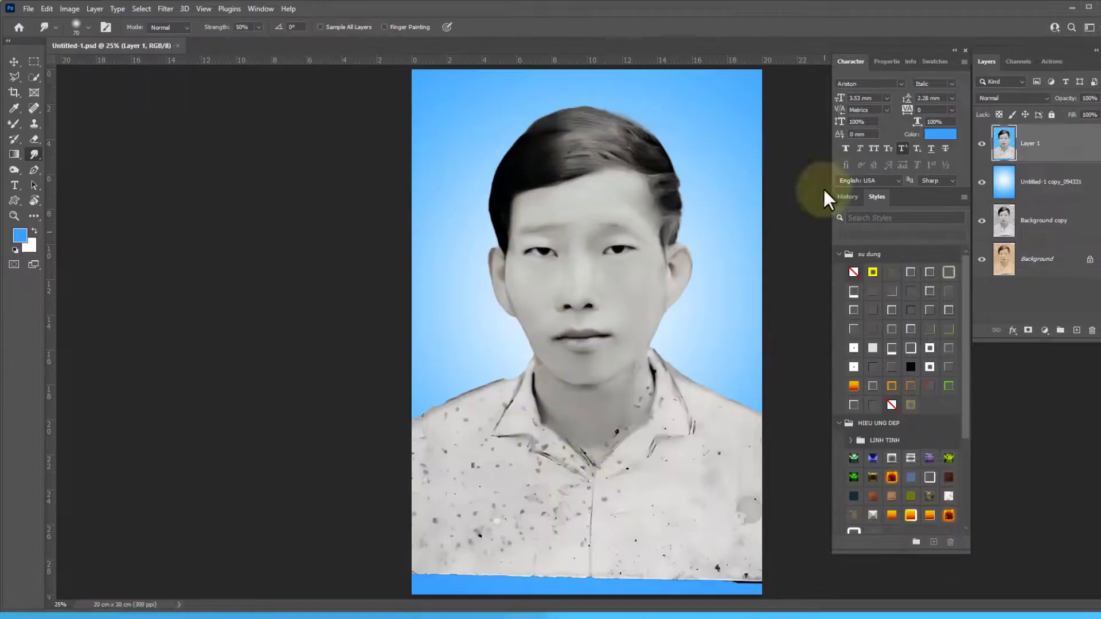
# - Apply the Colorize neural filter, output as a new layer (Layer 2)
pyautogui.click(166, 9)
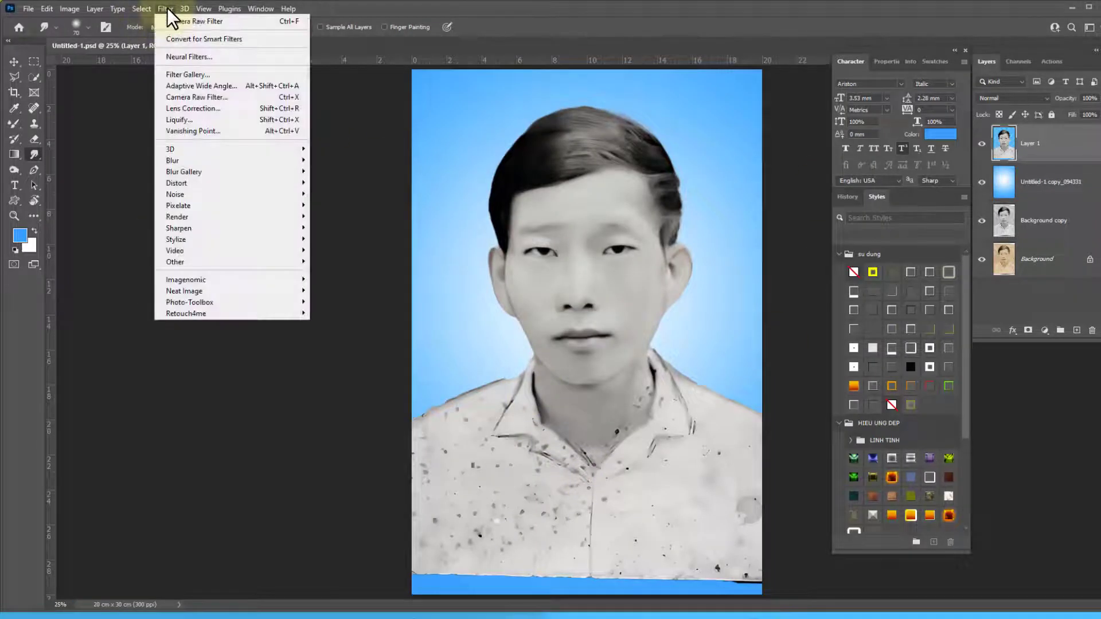
pyautogui.click(190, 57)
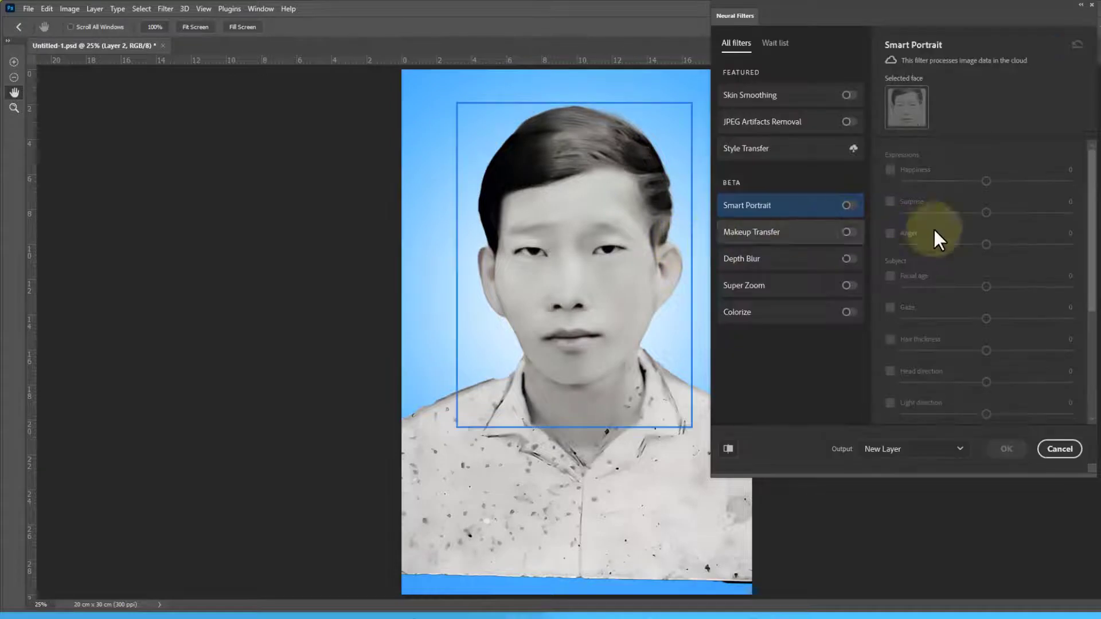
pyautogui.click(849, 313)
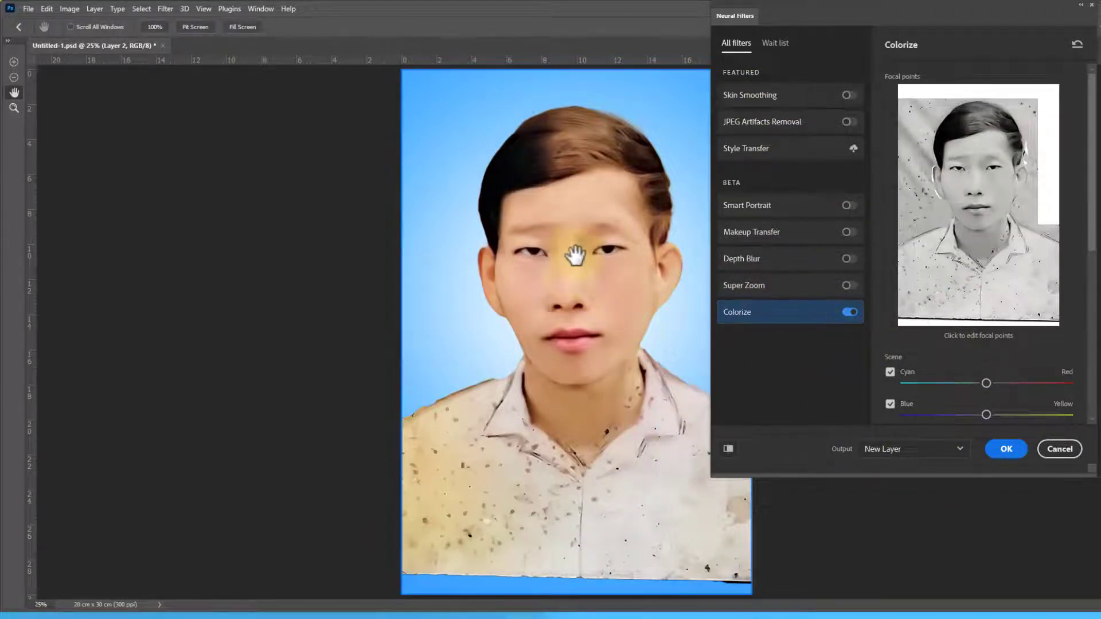
pyautogui.click(1007, 450)
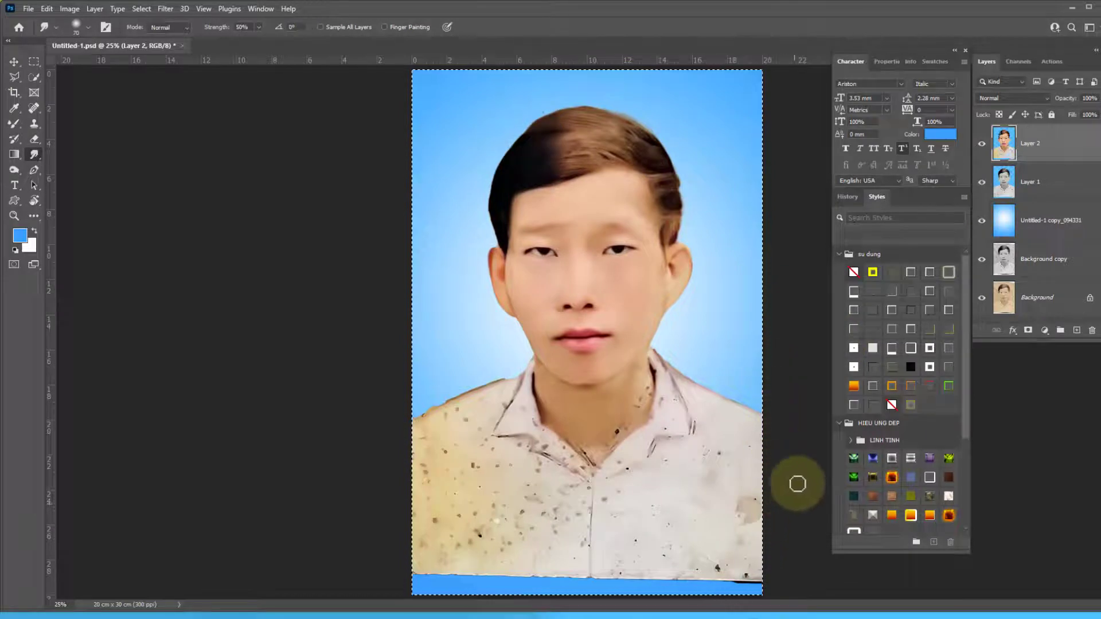
# - Deselect, delete Layer 1, then save and zoom out on the portrait
pyautogui.hotkey('ctrl', 'd')
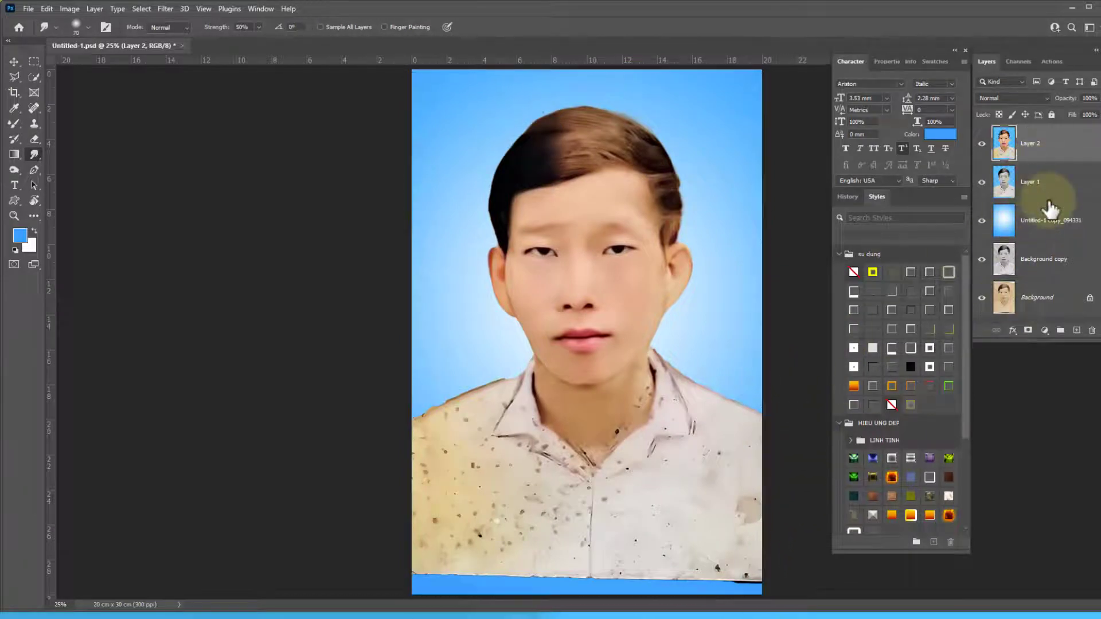
pyautogui.moveTo(1015, 253); pyautogui.dragTo(1044, 184)
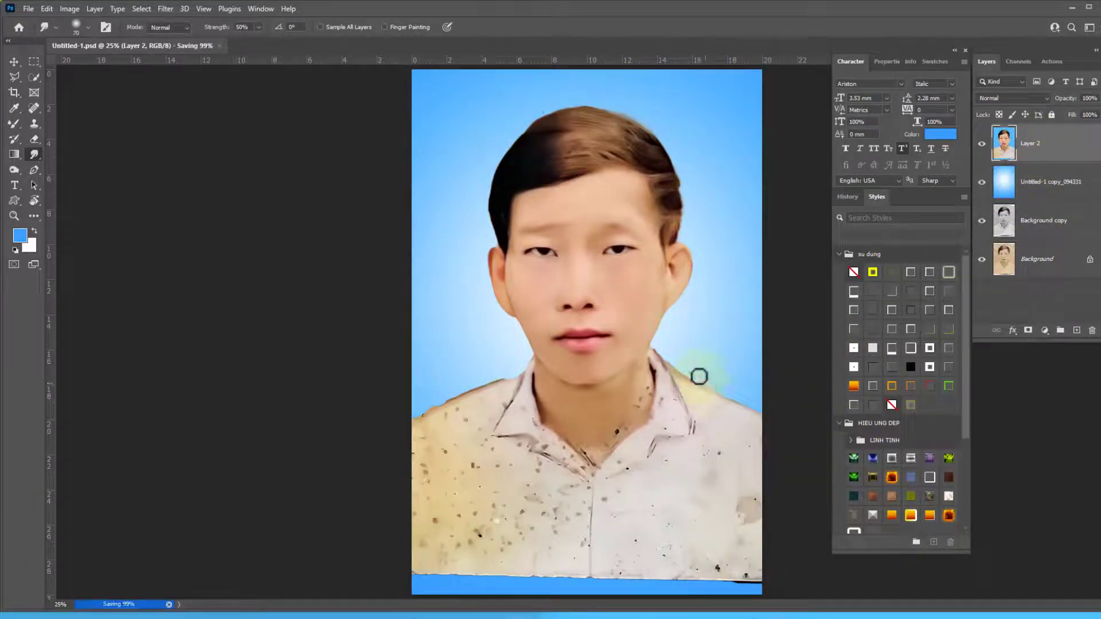
pyautogui.hotkey('ctrl', '-')
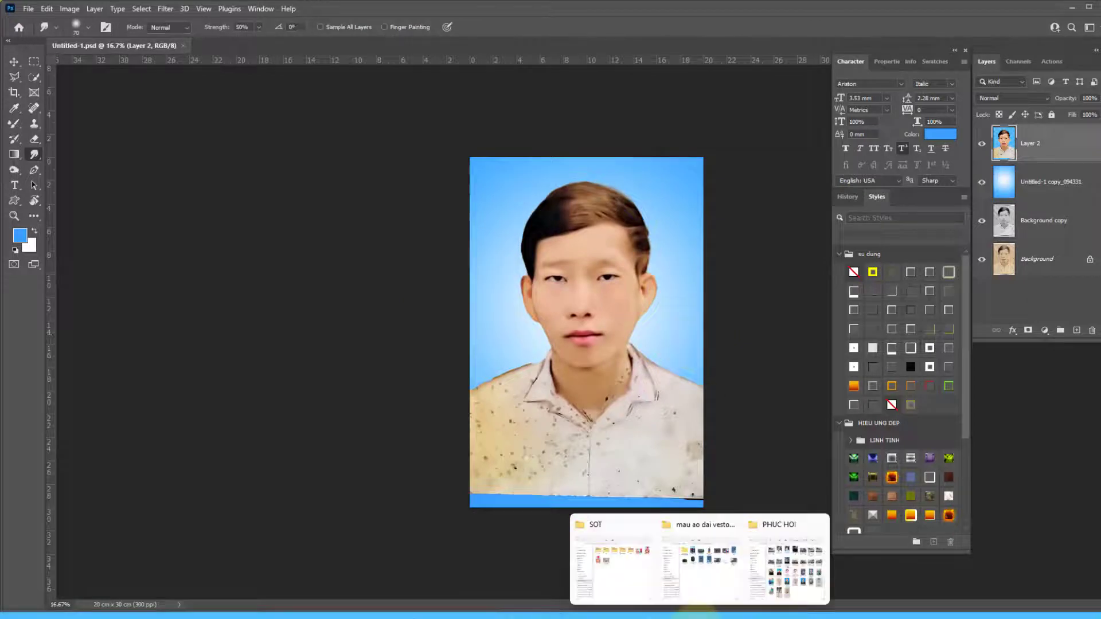
# - Open the mau ao dai veston Nam-nu suit template folder from File Explorer
pyautogui.click(799, 574)
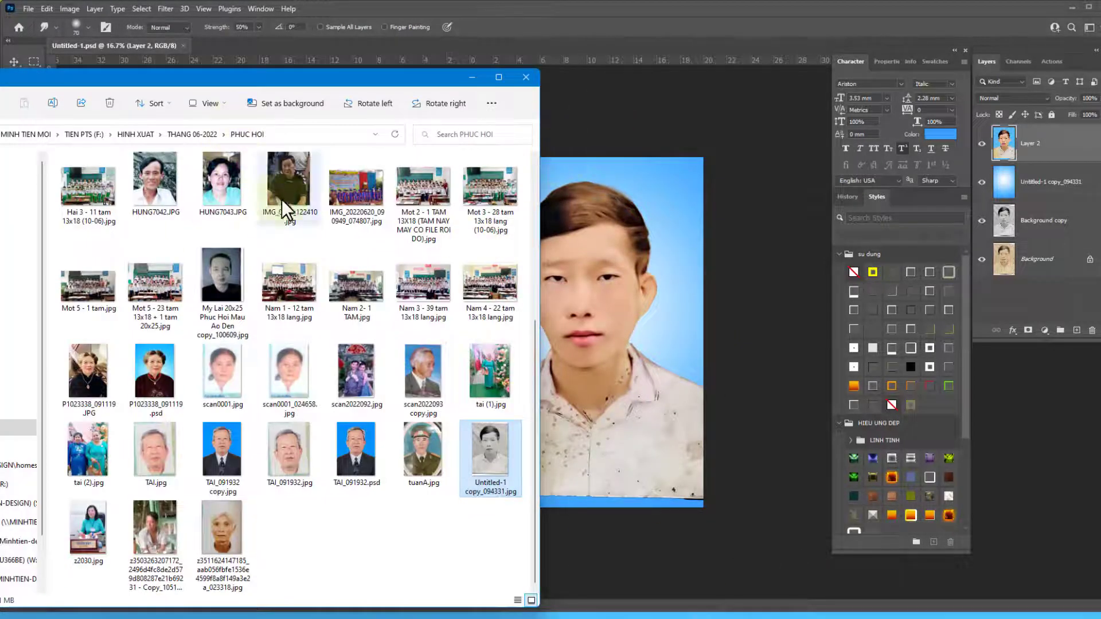
pyautogui.click(527, 79)
pyautogui.moveTo(701, 612)
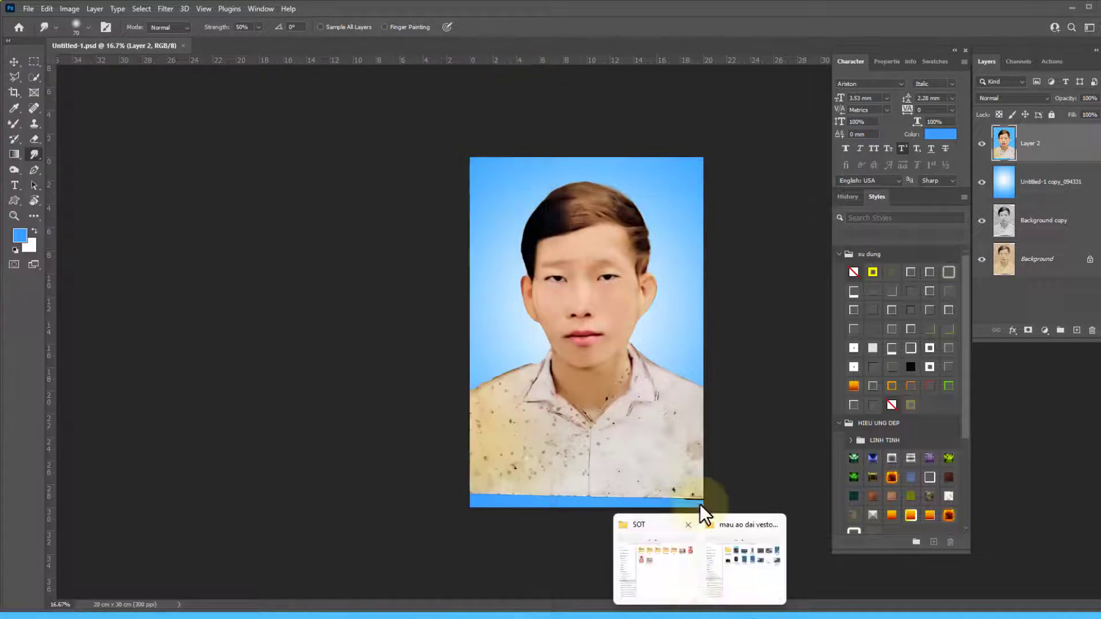
pyautogui.click(755, 552)
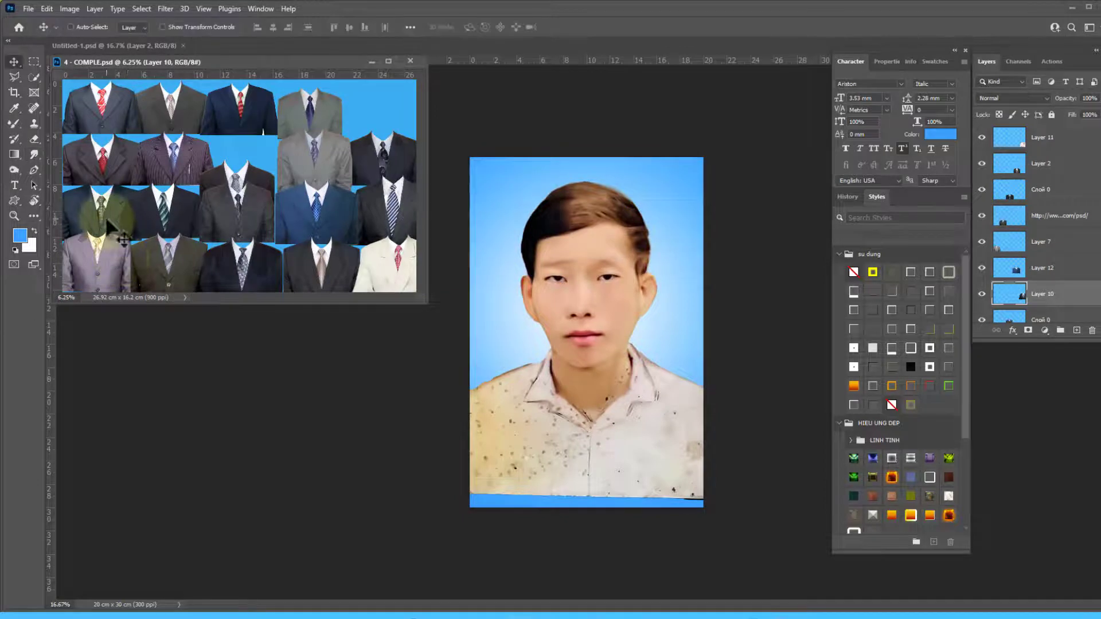
# - Bring a suit from COMPLE.psd onto the portrait, enlarge it onto the body, darken it with Levels
pyautogui.moveTo(115, 221)
pyautogui.mouseDown()
pyautogui.moveTo(618, 377)
pyautogui.moveTo(695, 367)
pyautogui.moveTo(708, 315)
pyautogui.mouseUp()
pyautogui.hotkey('ctrl', 't')
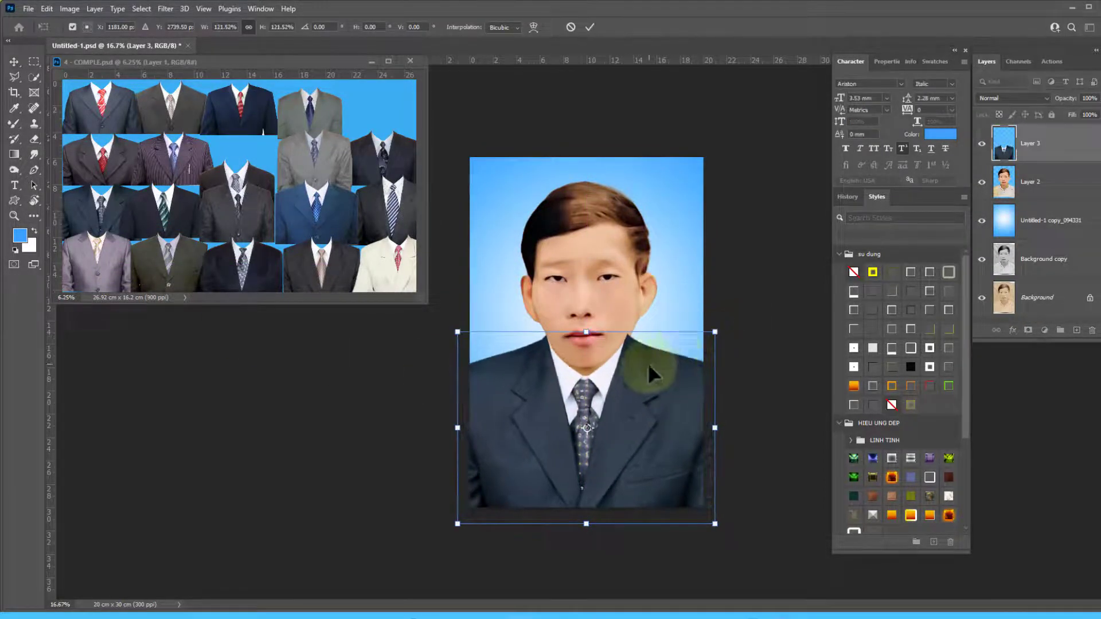
pyautogui.moveTo(648, 363)
pyautogui.mouseDown()
pyautogui.moveTo(654, 395)
pyautogui.moveTo(655, 380)
pyautogui.mouseUp()
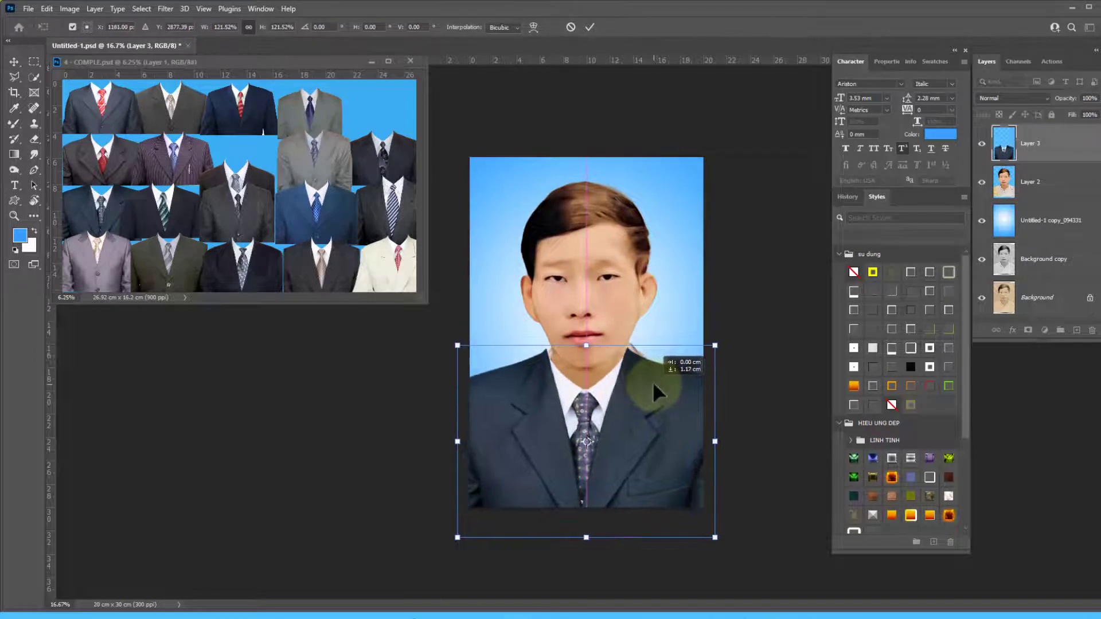
pyautogui.press('Return')
pyautogui.hotkey('ctrl', 'l')
pyautogui.moveTo(746, 204); pyautogui.dragTo(752, 201)
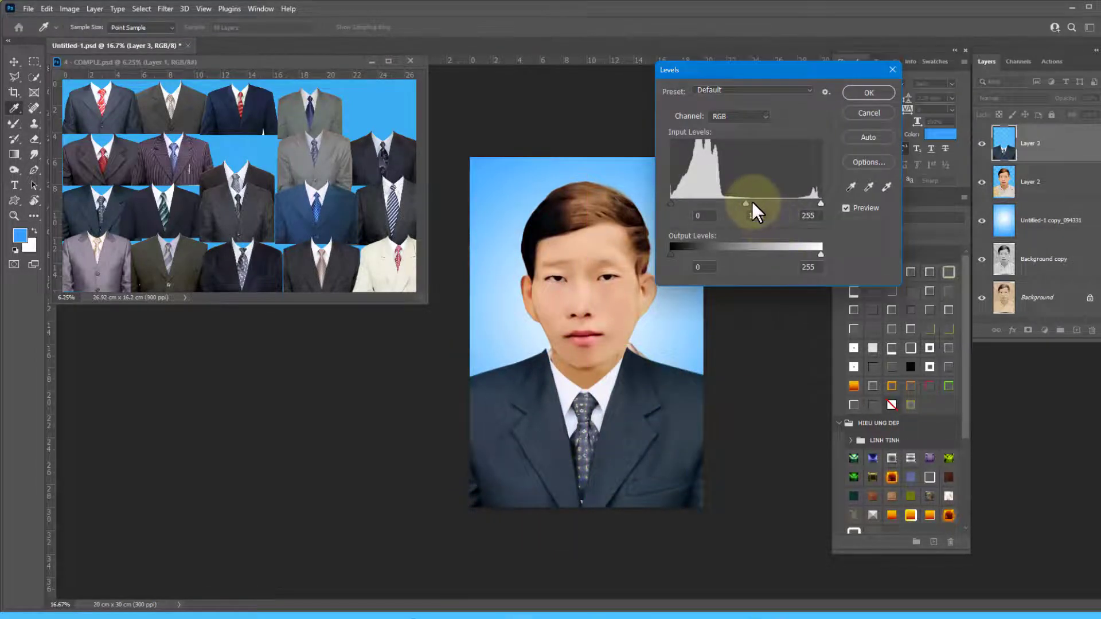
pyautogui.press('Return')
# - Nudge the suit into place so it sits under the collar
pyautogui.scroll(2, 637, 394)
pyautogui.press('v')
pyautogui.moveTo(628, 393); pyautogui.dragTo(635, 393)
pyautogui.press('Up')
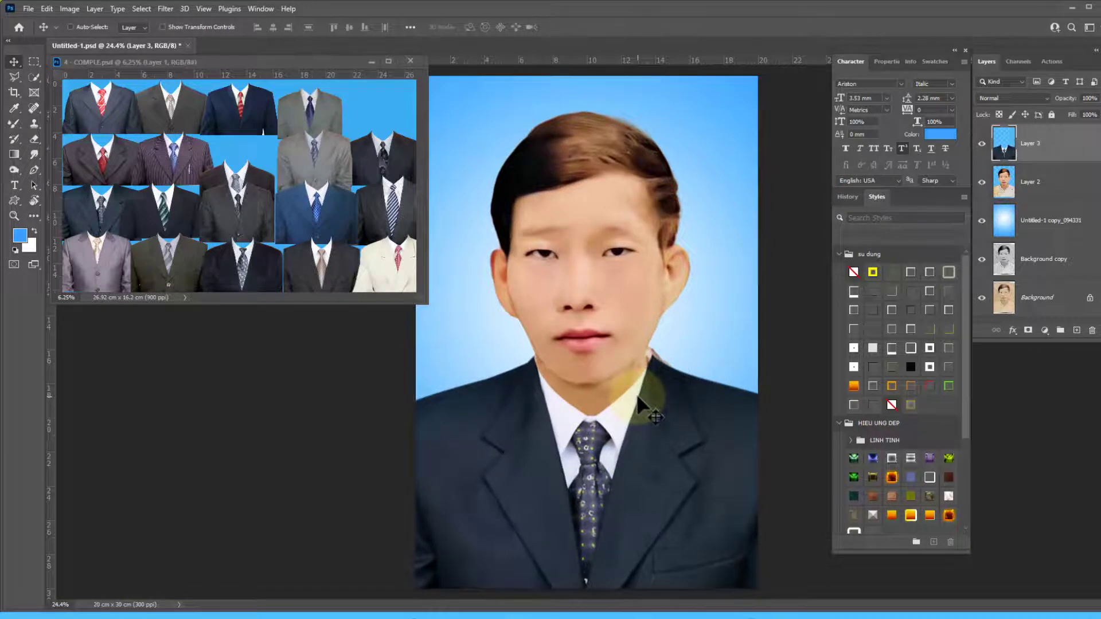
pyautogui.press('Up')
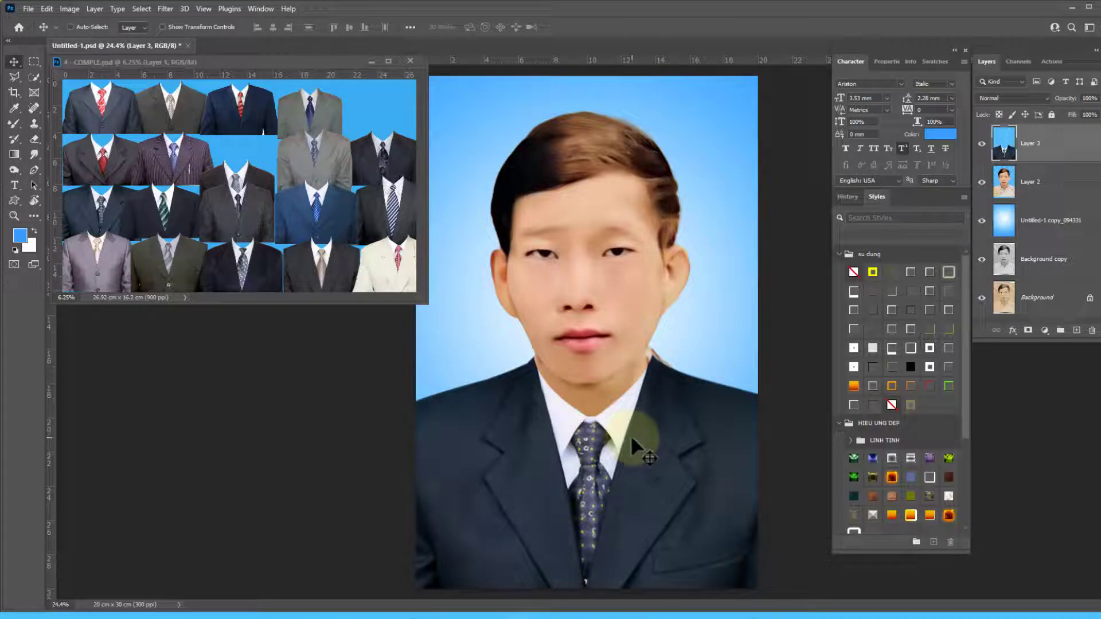
pyautogui.press('Down')
pyautogui.press('Down')
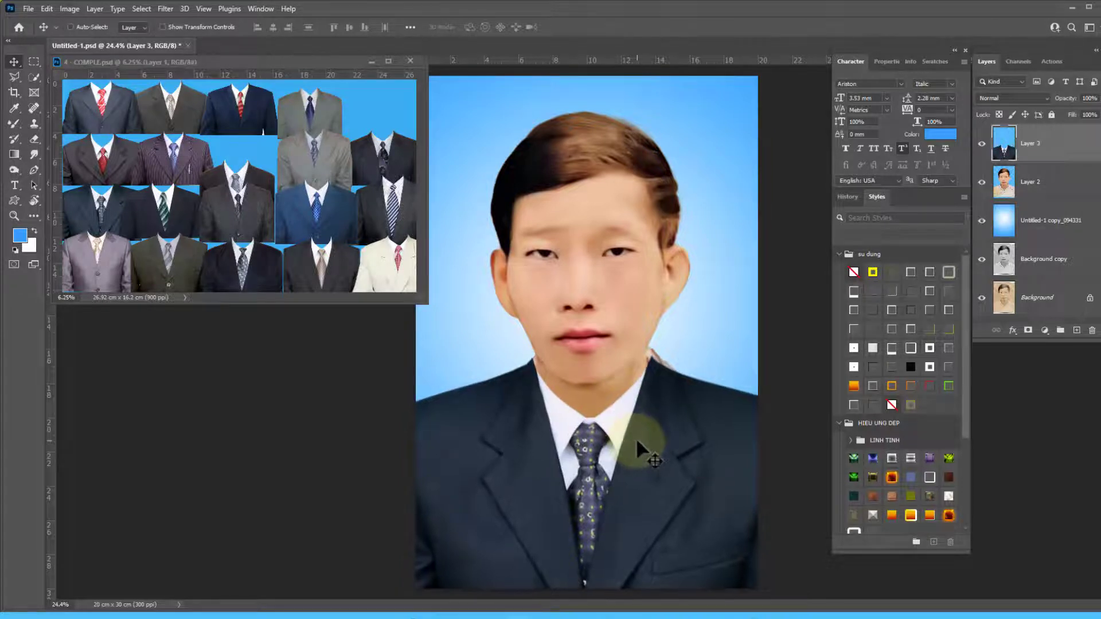
pyautogui.press('Up')
pyautogui.scroll(-2, 636, 438)
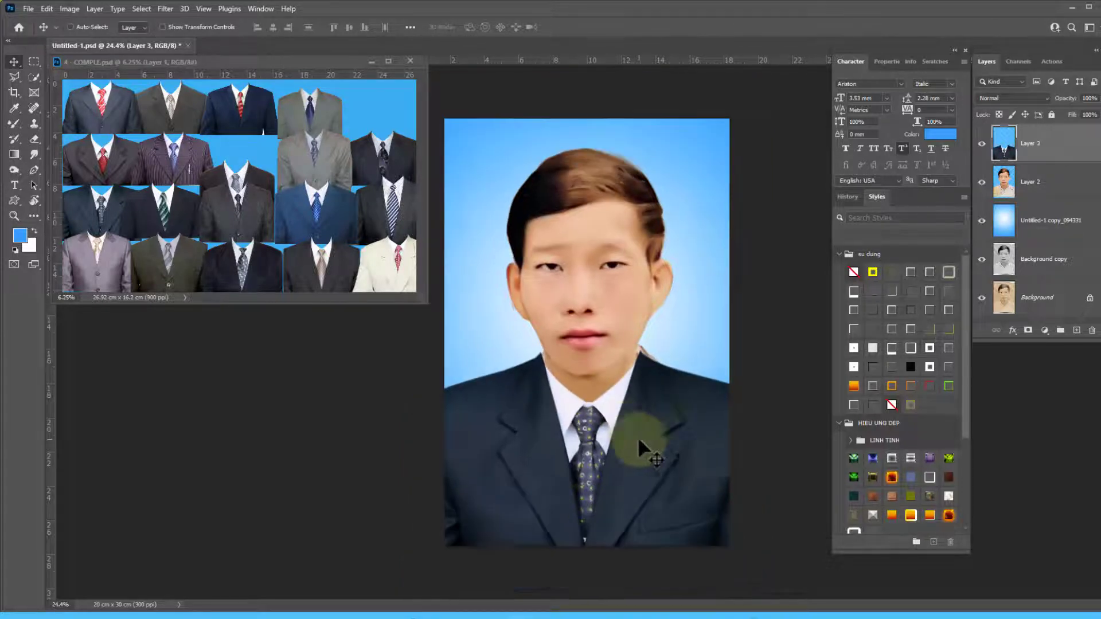
pyautogui.click(590, 235)
pyautogui.scroll(2, 666, 315)
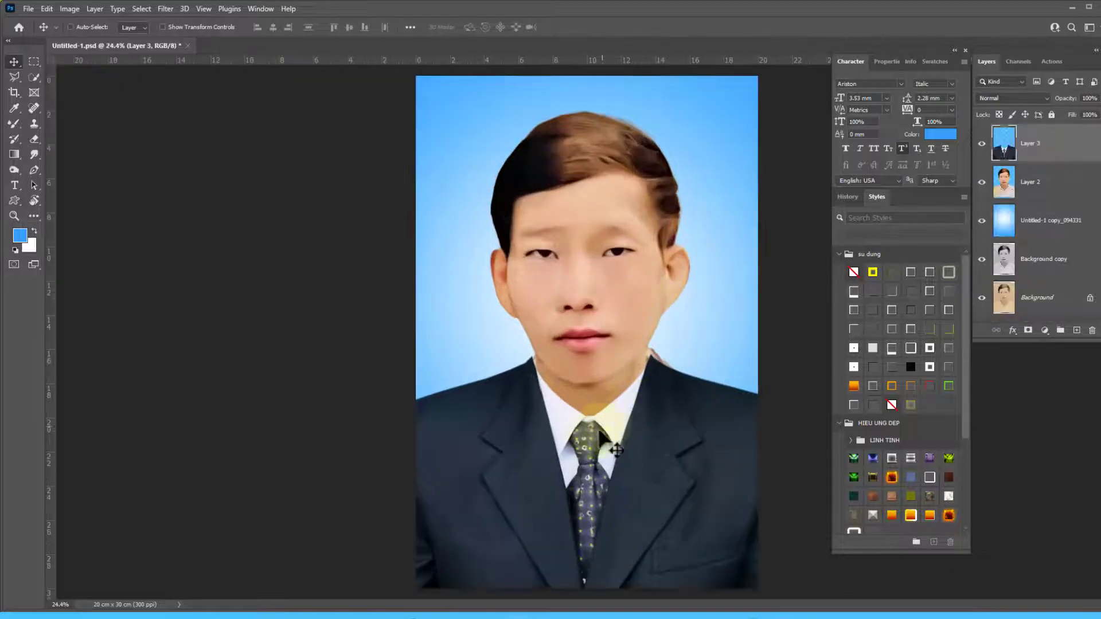
pyautogui.hotkey('shift', 'Up')
pyautogui.hotkey('shift', 'Up')
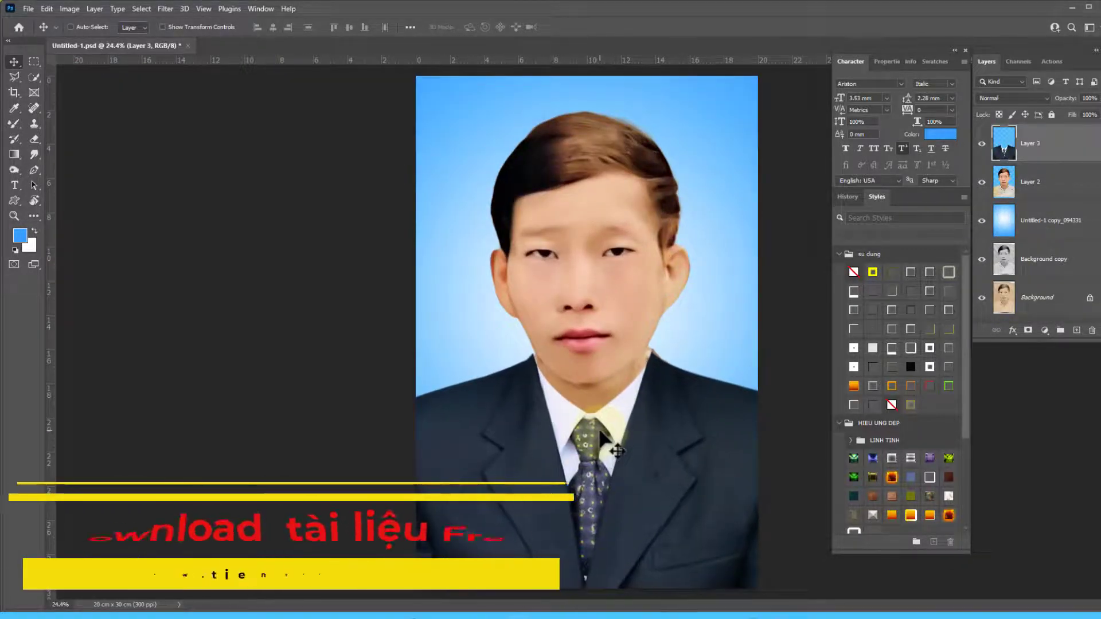
pyautogui.scroll(-5, 600, 430)
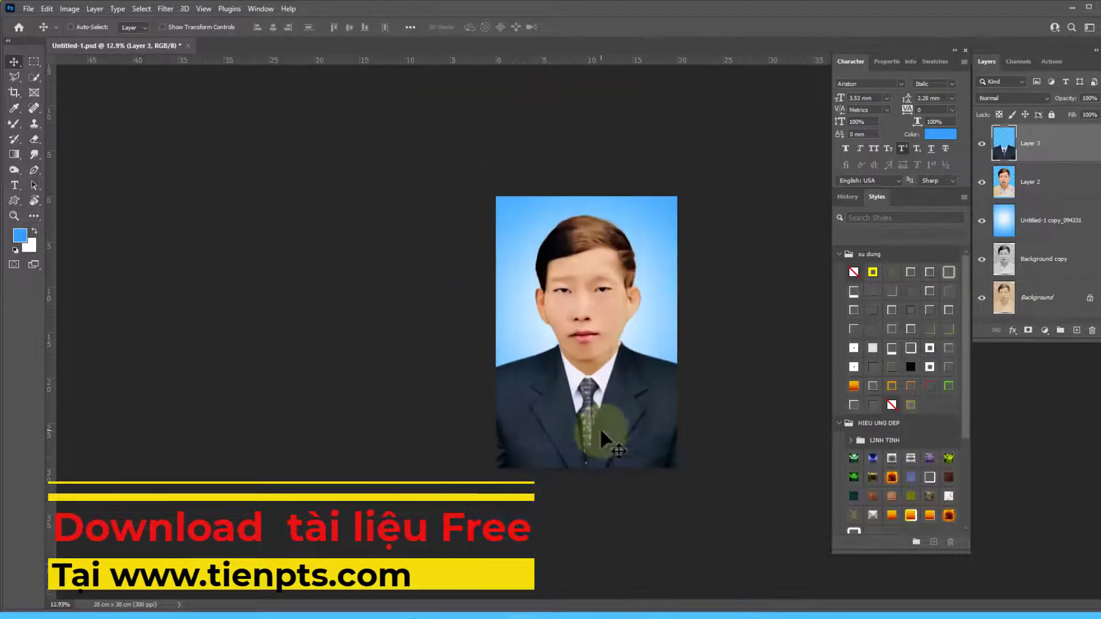
# - Recommit the suit layer's transform and save the document
pyautogui.hotkey('ctrl', 't')
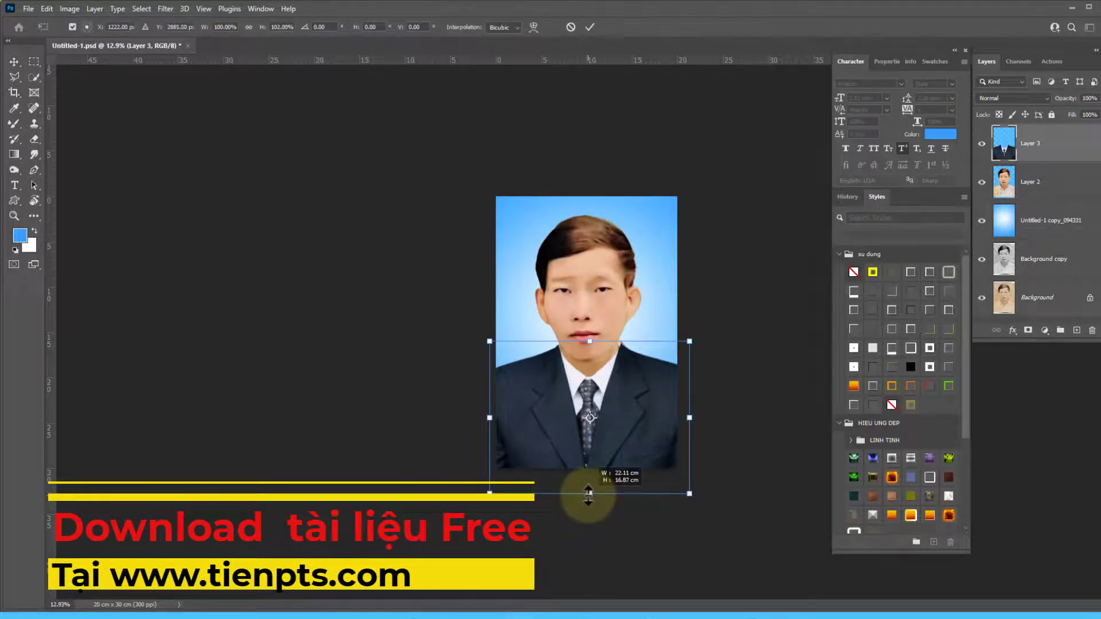
pyautogui.press('Return')
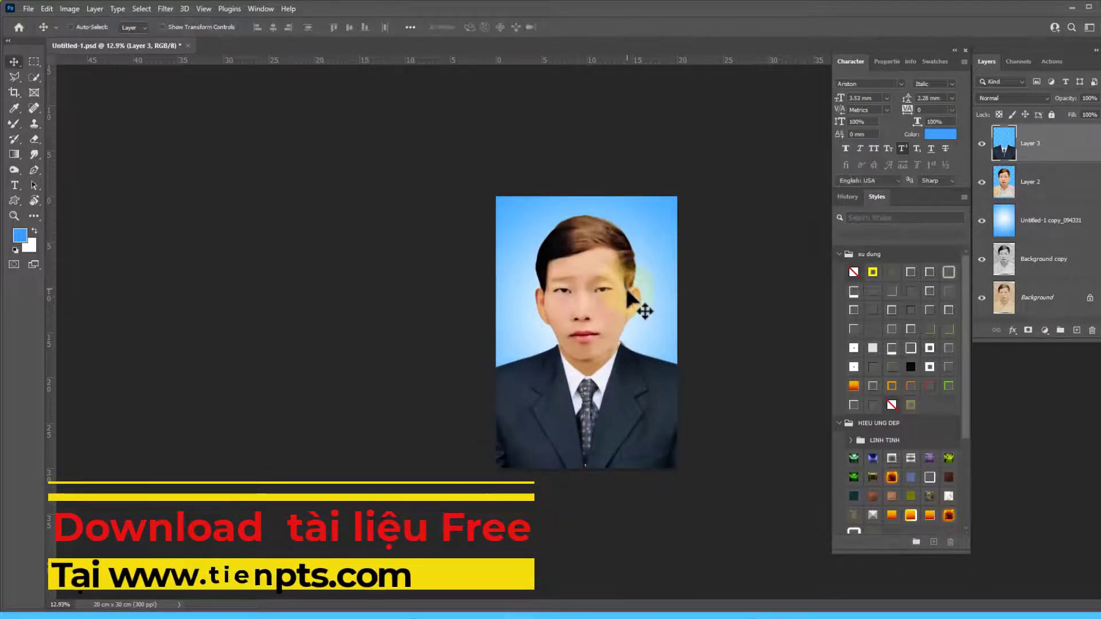
pyautogui.hotkey('ctrl', 's')
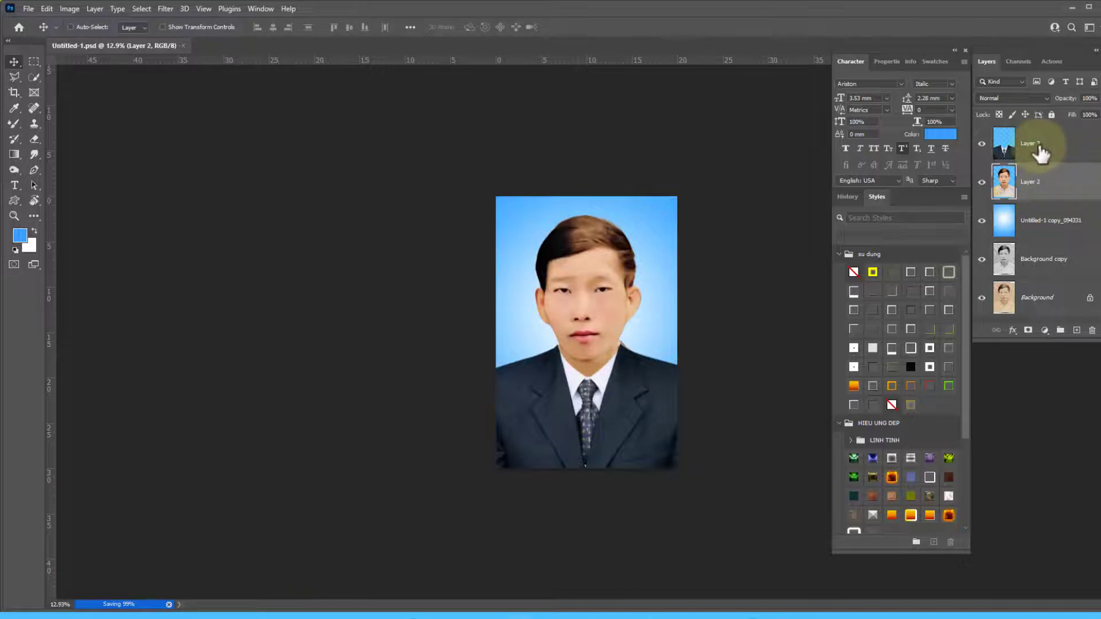
# - Smudge the suit edge into the neck on both sides with a size-70 Mixer Brush
pyautogui.press('b')
pyautogui.scroll(5, 600, 386)
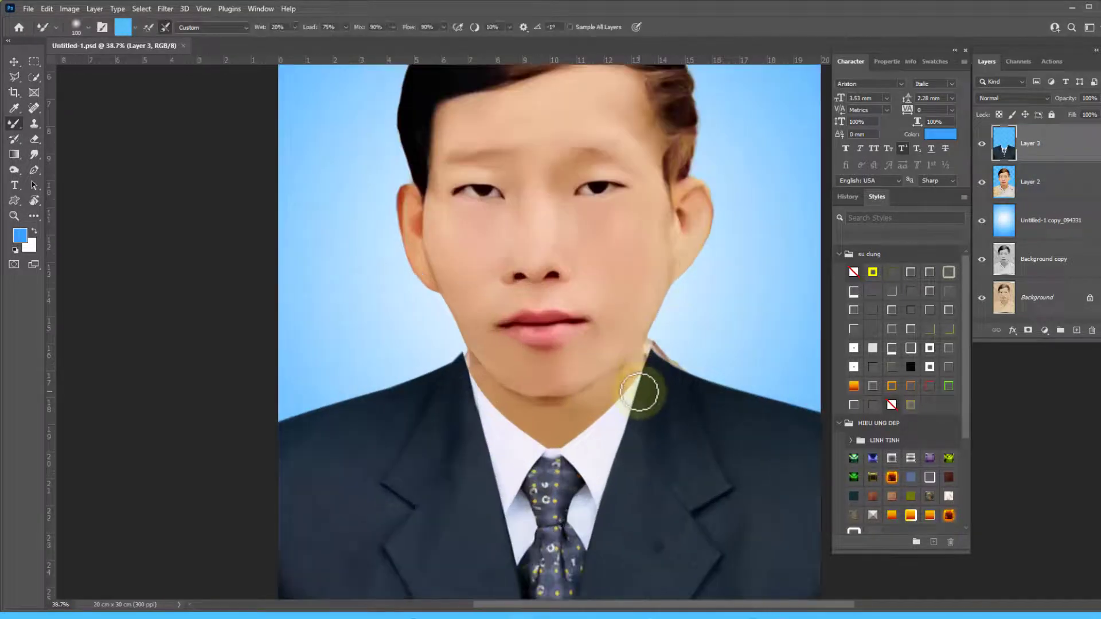
pyautogui.press('[')
pyautogui.press('[')
pyautogui.press('[')
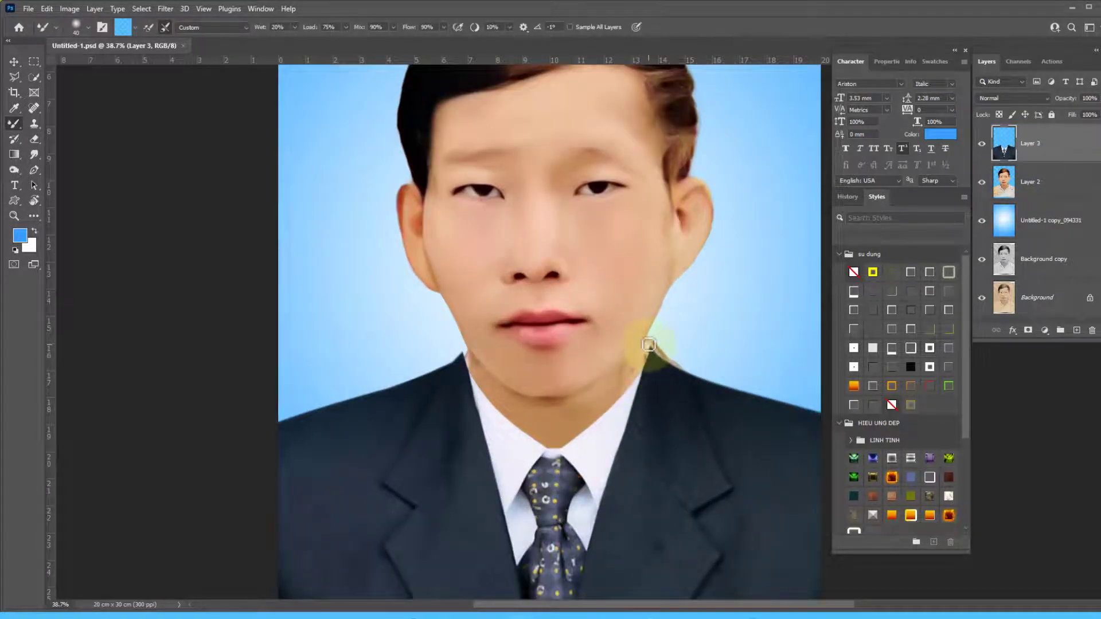
pyautogui.moveTo(648, 345); pyautogui.dragTo(653, 349)
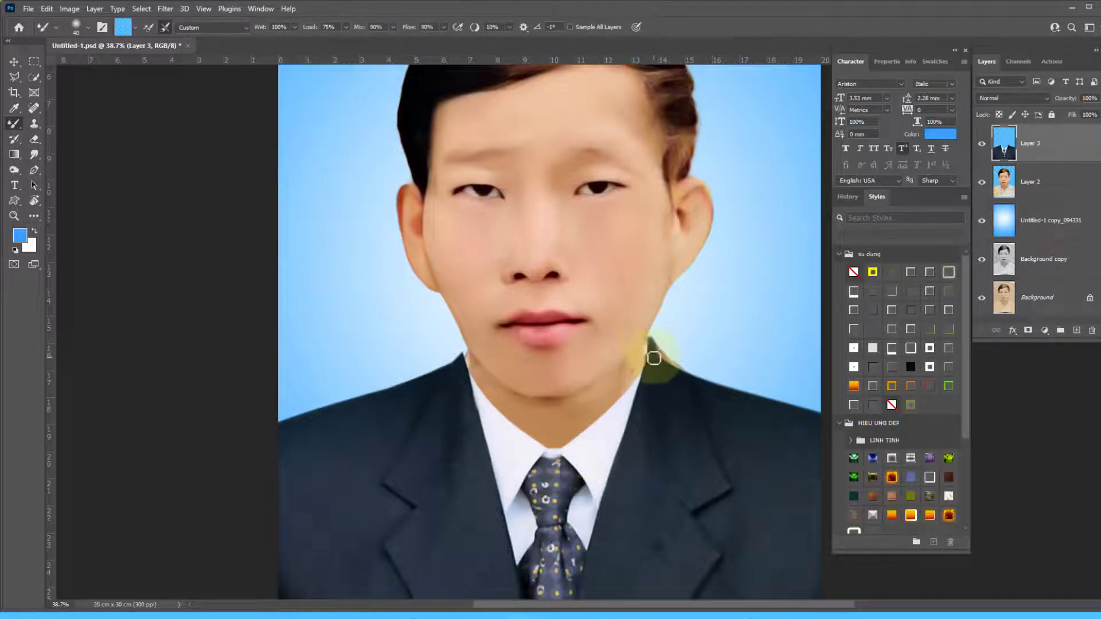
pyautogui.moveTo(654, 358); pyautogui.dragTo(634, 389)
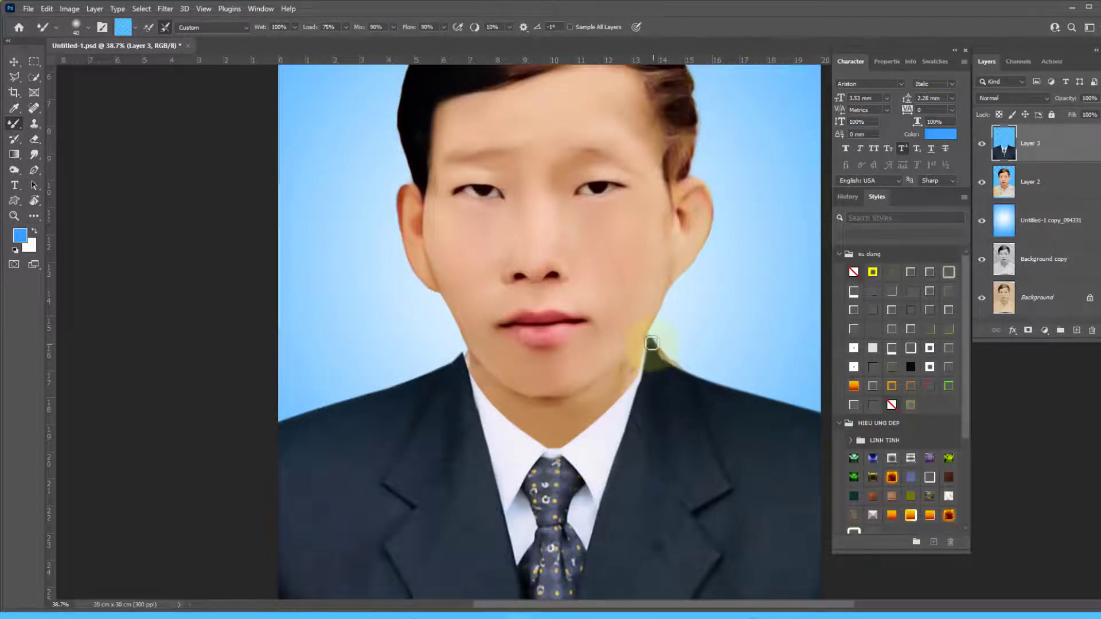
pyautogui.moveTo(652, 343); pyautogui.dragTo(671, 367)
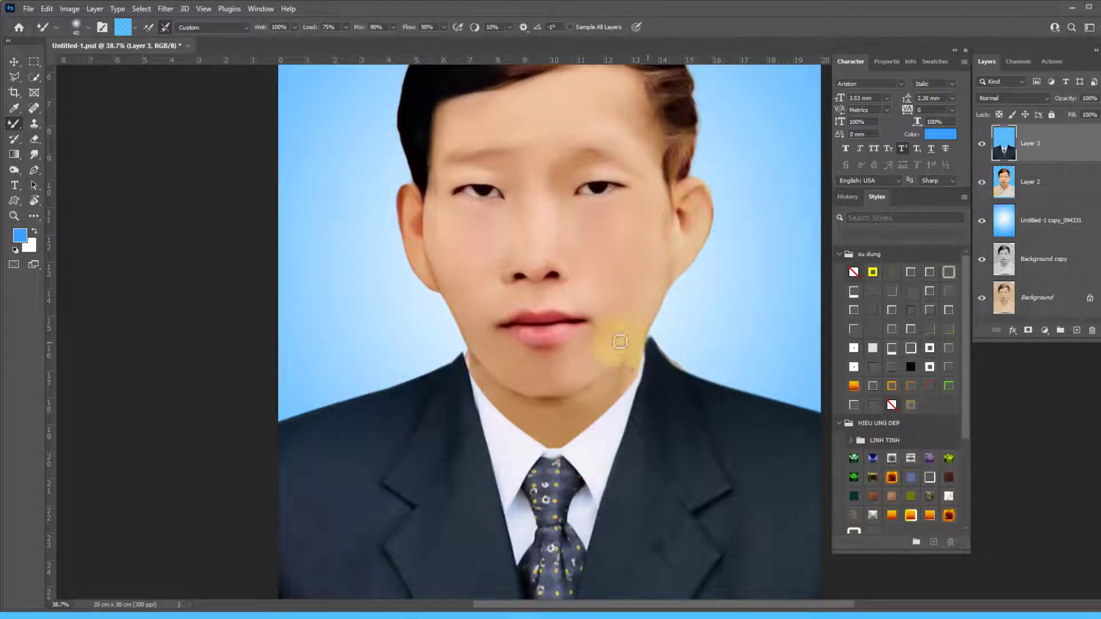
pyautogui.moveTo(465, 356)
pyautogui.mouseDown()
pyautogui.moveTo(465, 369)
pyautogui.moveTo(468, 350)
pyautogui.mouseUp()
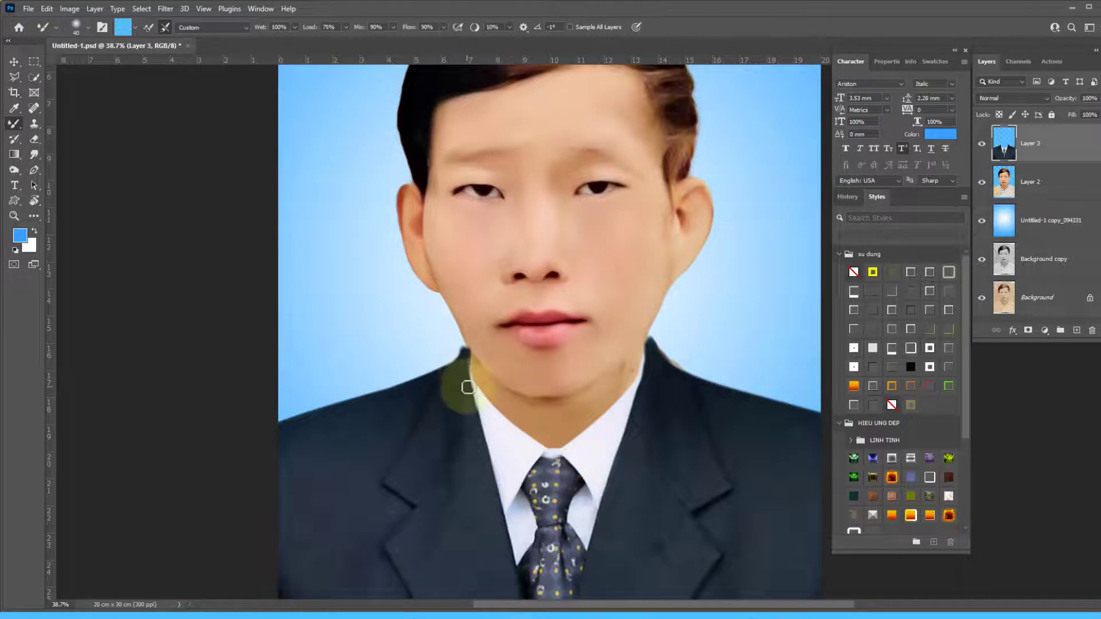
pyautogui.click(658, 358)
pyautogui.moveTo(652, 344); pyautogui.dragTo(632, 394)
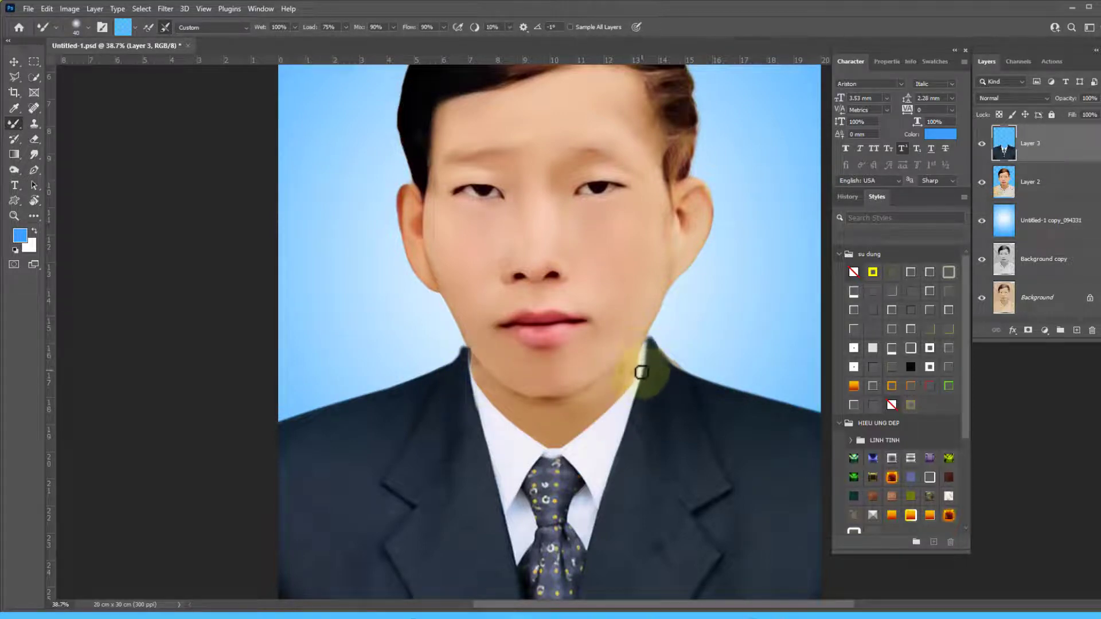
pyautogui.moveTo(481, 394); pyautogui.dragTo(468, 353)
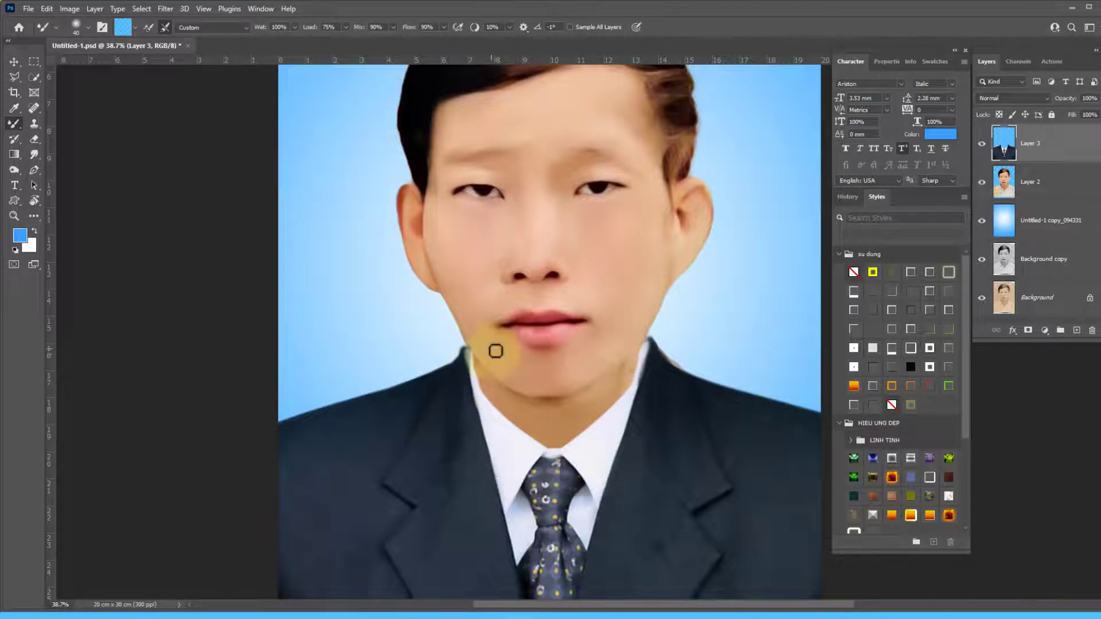
# - Erase the rough suit edges at the left and right neck on Layer 3
pyautogui.press('e')
pyautogui.moveTo(471, 343)
pyautogui.mouseDown()
pyautogui.moveTo(445, 352)
pyautogui.moveTo(466, 352)
pyautogui.mouseUp()
pyautogui.click(644, 354)
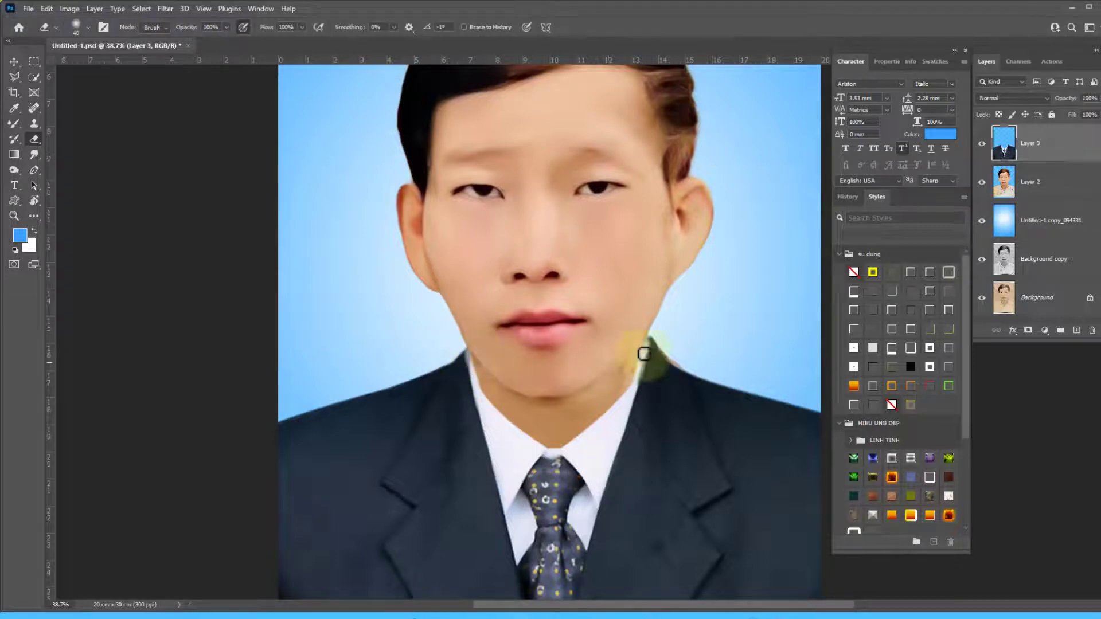
pyautogui.moveTo(642, 333); pyautogui.dragTo(630, 381)
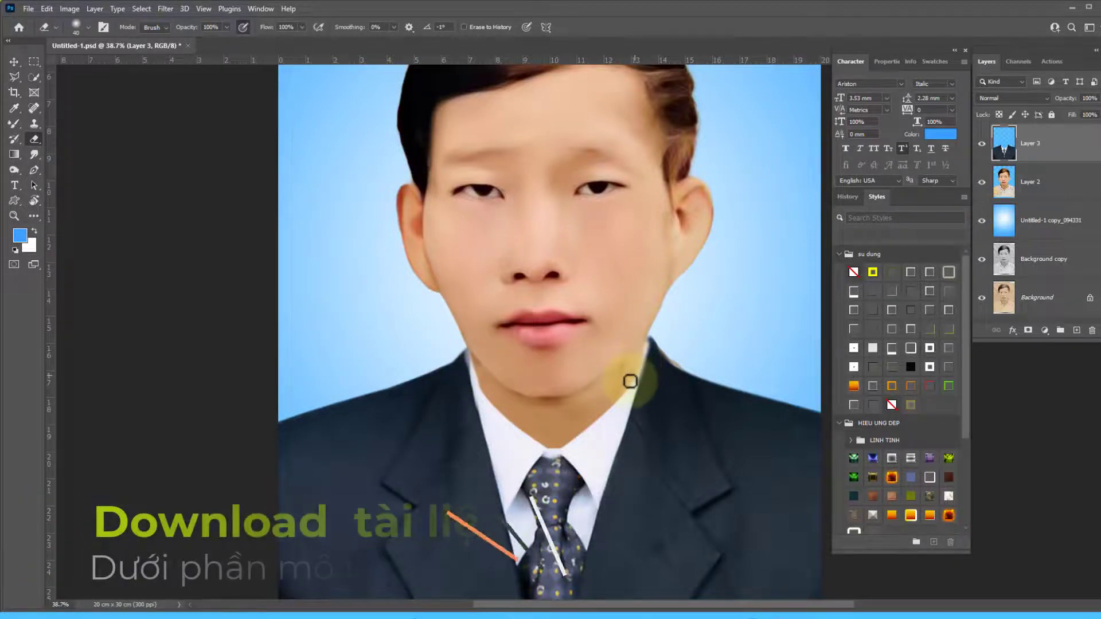
pyautogui.click(1048, 181)
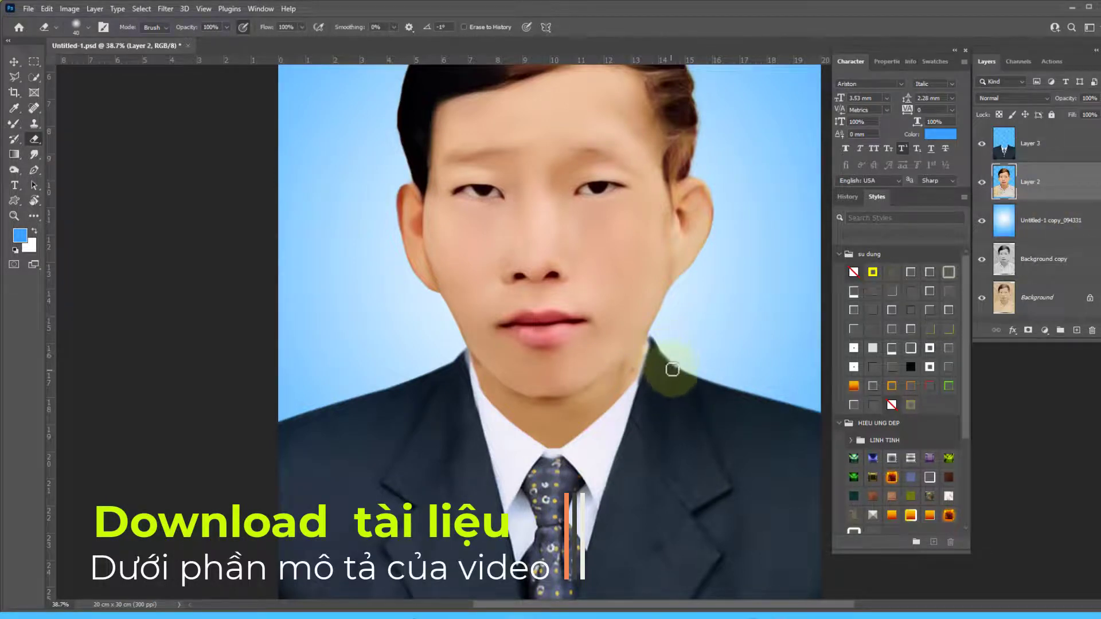
pyautogui.click(1018, 146)
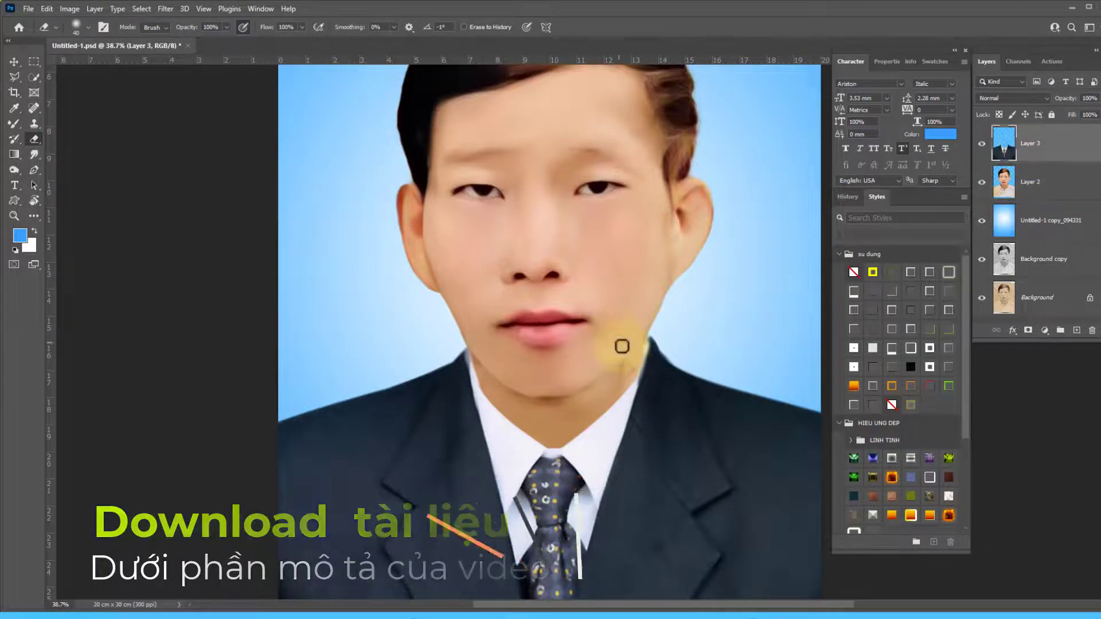
# - Smear the collar edge into the neck and erase stray suit pixels along the jaw
pyautogui.press('b')
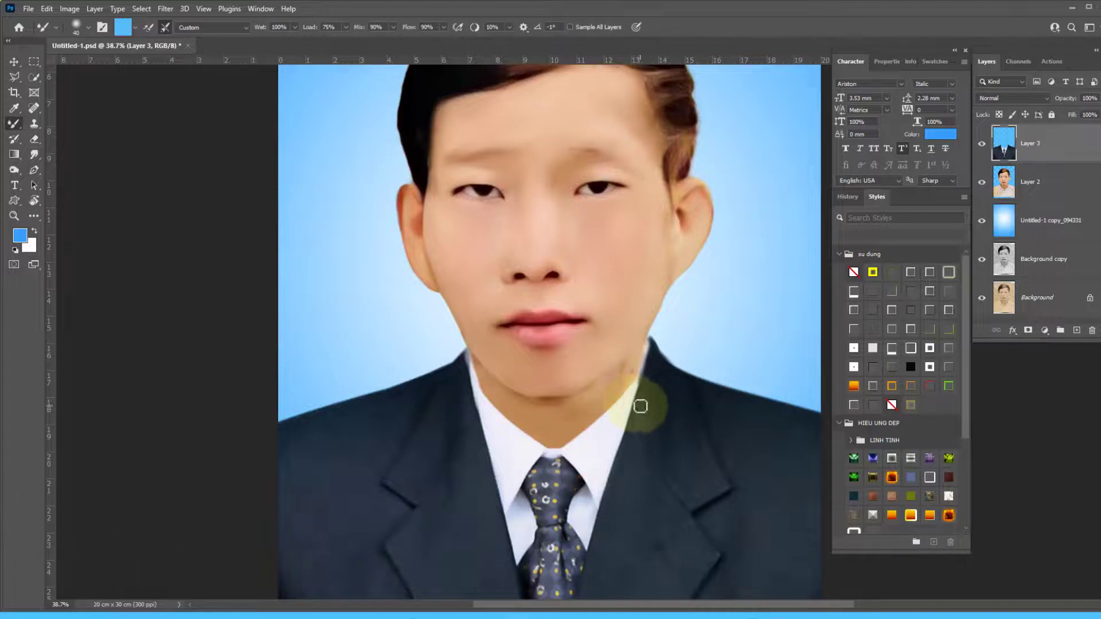
pyautogui.moveTo(641, 366)
pyautogui.mouseDown()
pyautogui.moveTo(634, 381)
pyautogui.moveTo(646, 353)
pyautogui.mouseUp()
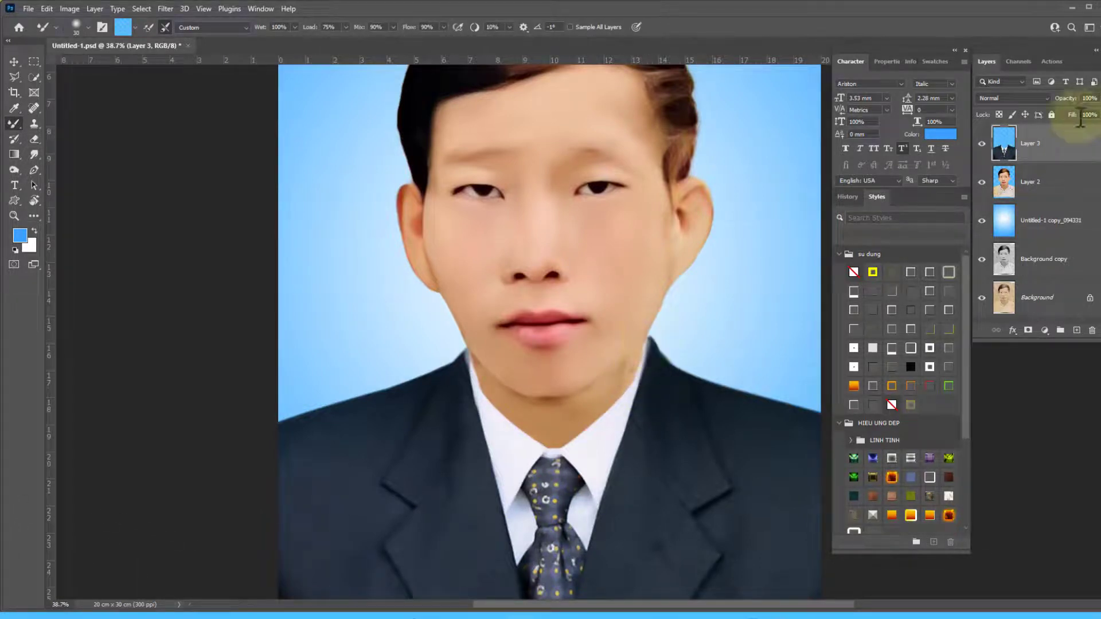
pyautogui.scroll(3, 464, 364)
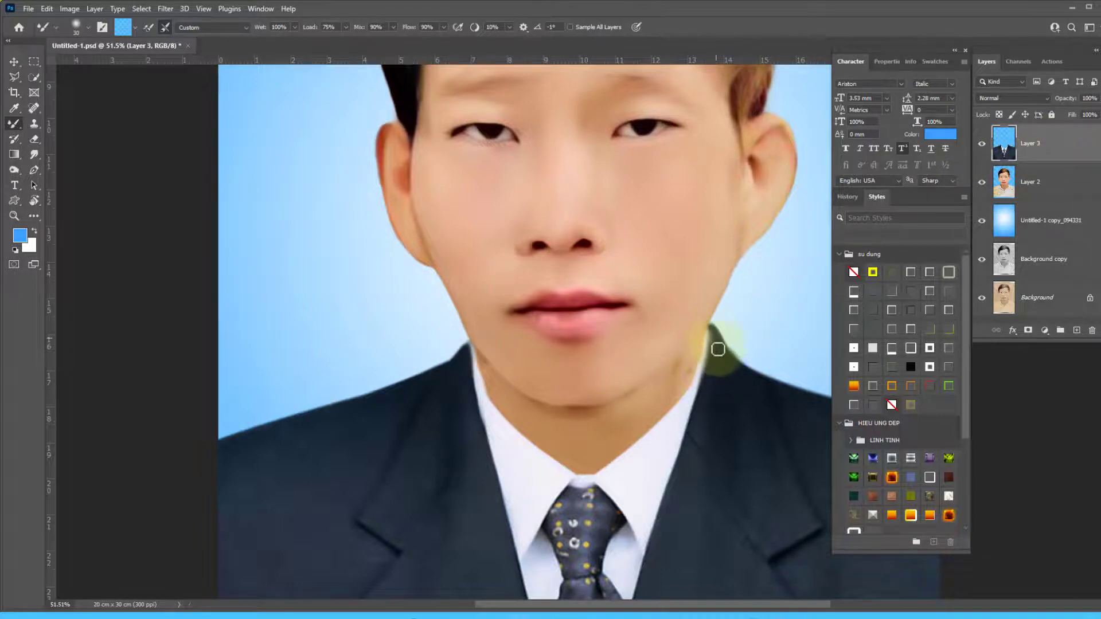
pyautogui.press('e')
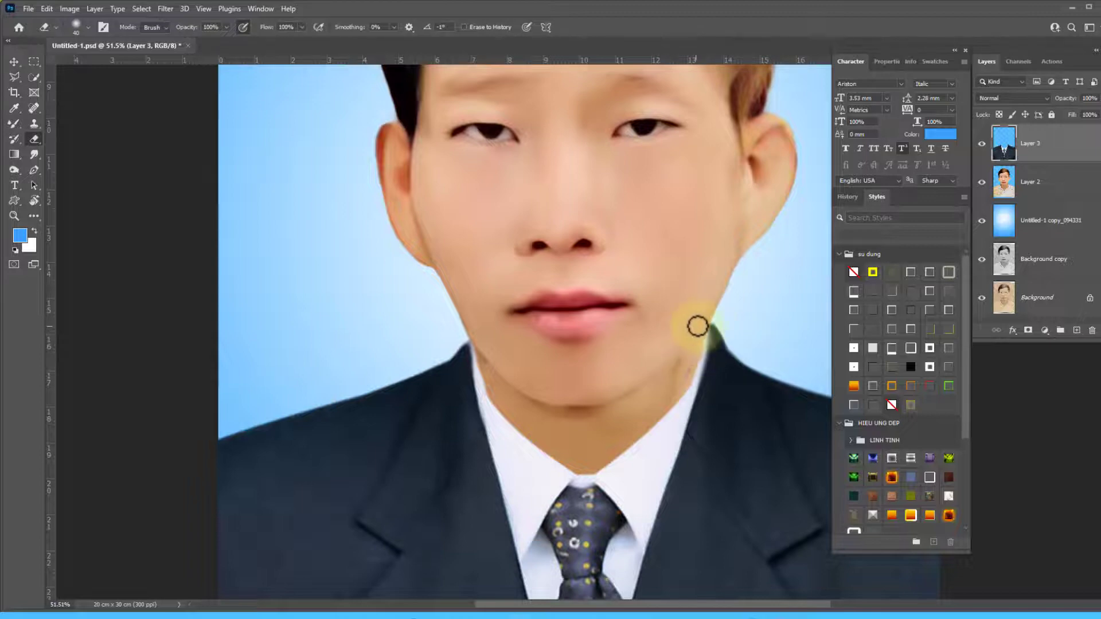
pyautogui.moveTo(698, 326); pyautogui.dragTo(691, 362)
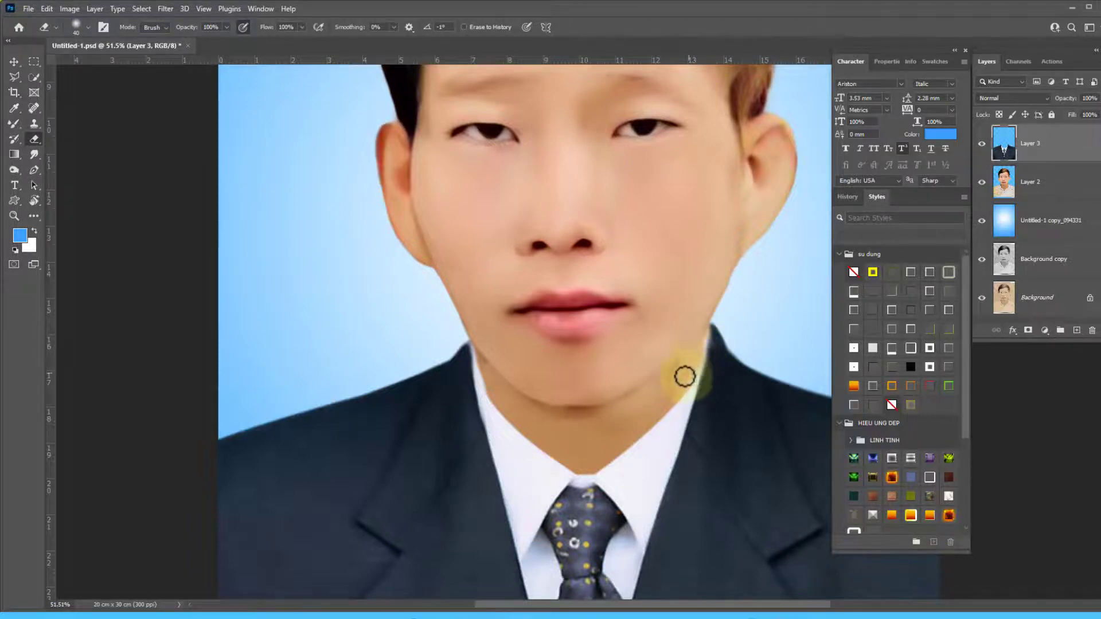
pyautogui.scroll(-3, 602, 369)
pyautogui.scroll(-3, 760, 302)
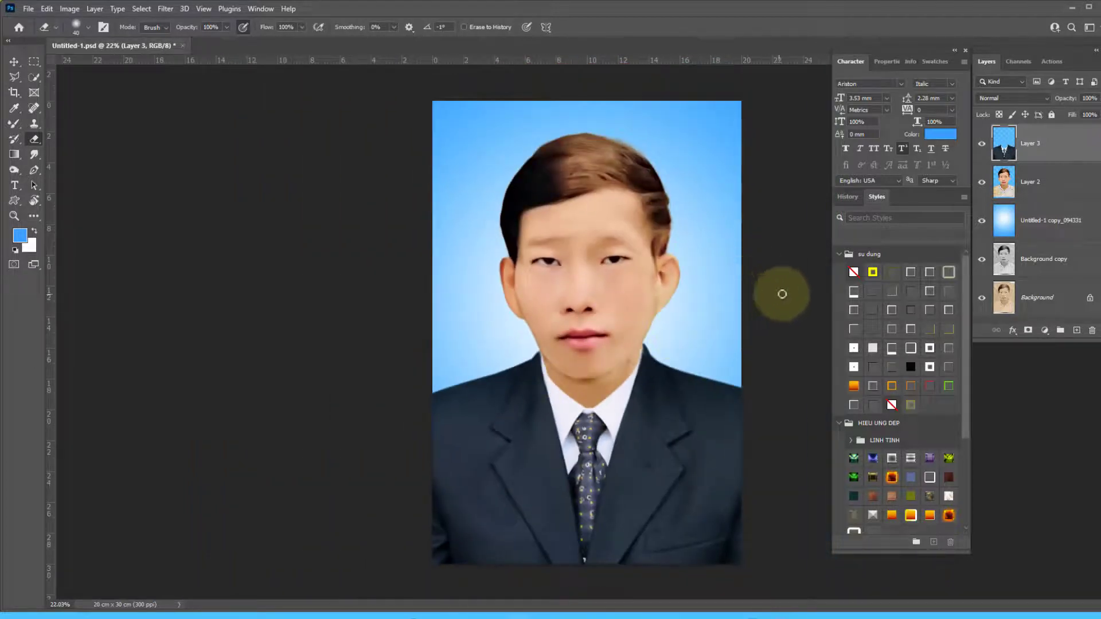
# - On Layer 2, blend the jaw-neck edge and, at brush size 80, the dark-brown hair boundary
pyautogui.click(1003, 179)
pyautogui.scroll(2, 587, 332)
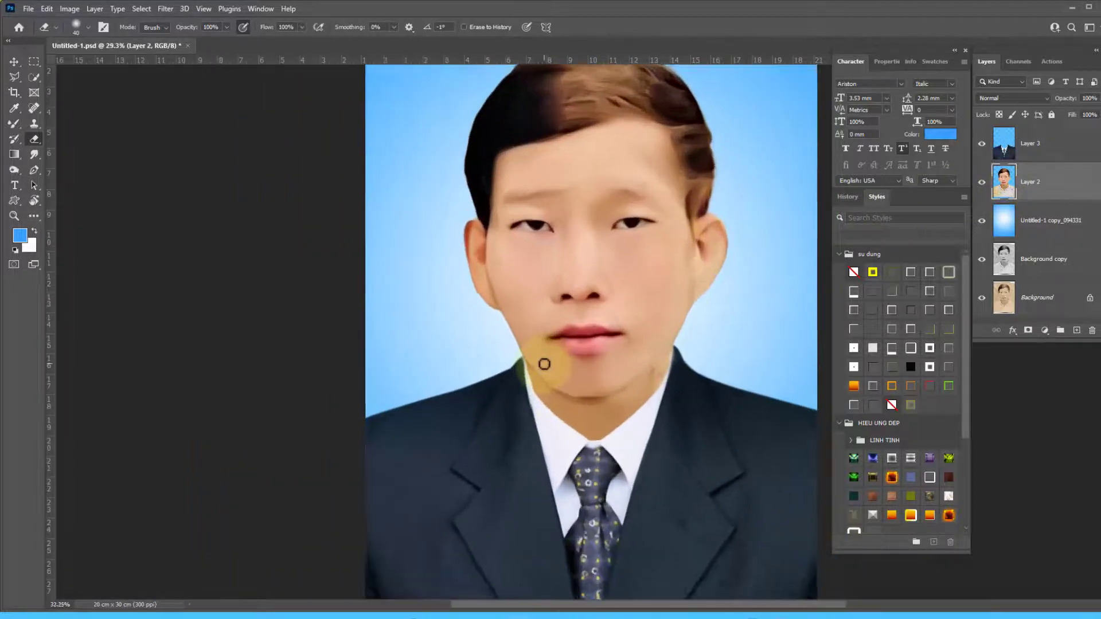
pyautogui.scroll(-2, 660, 333)
pyautogui.scroll(1, 625, 368)
pyautogui.press('b')
pyautogui.scroll(1, 625, 369)
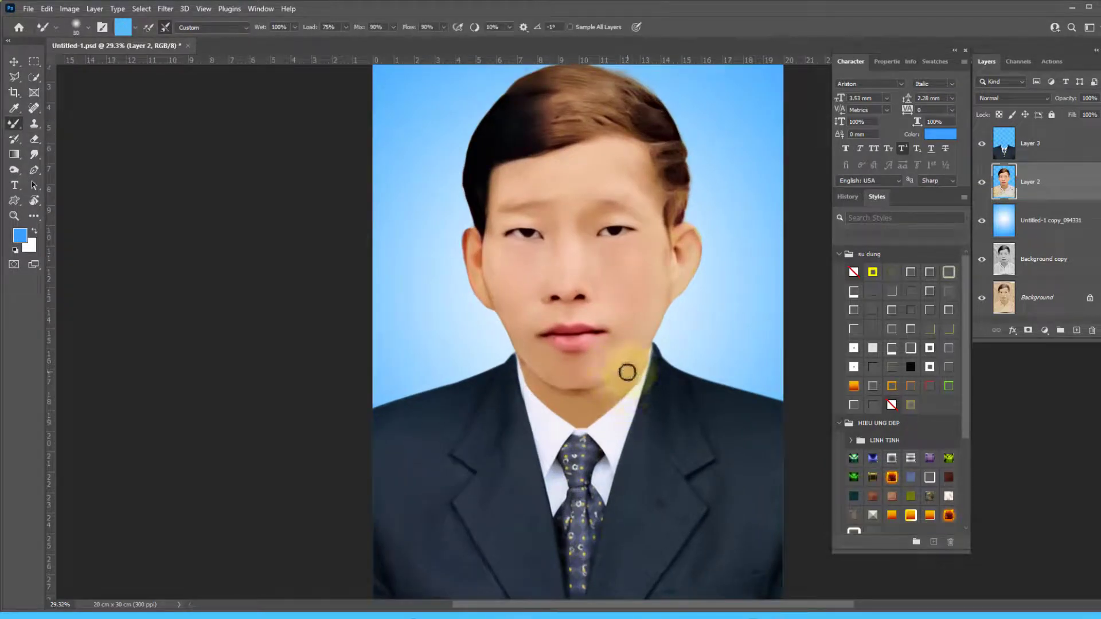
pyautogui.moveTo(638, 365)
pyautogui.mouseDown()
pyautogui.moveTo(602, 381)
pyautogui.moveTo(529, 375)
pyautogui.mouseUp()
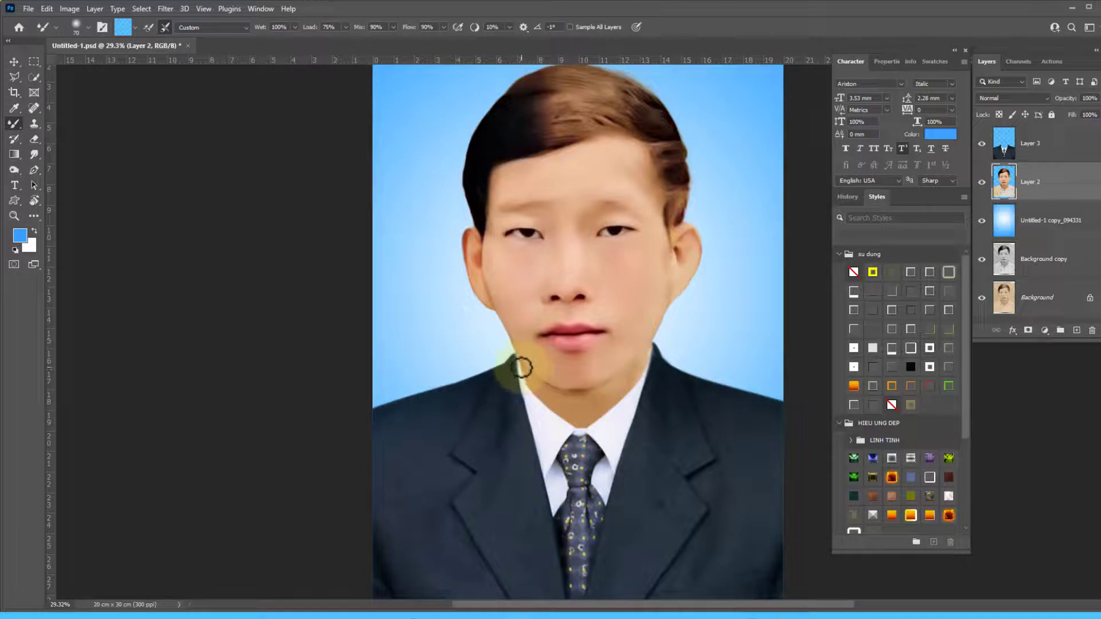
pyautogui.moveTo(524, 361)
pyautogui.mouseDown()
pyautogui.moveTo(571, 388)
pyautogui.moveTo(645, 368)
pyautogui.moveTo(644, 359)
pyautogui.mouseUp()
pyautogui.press(']')
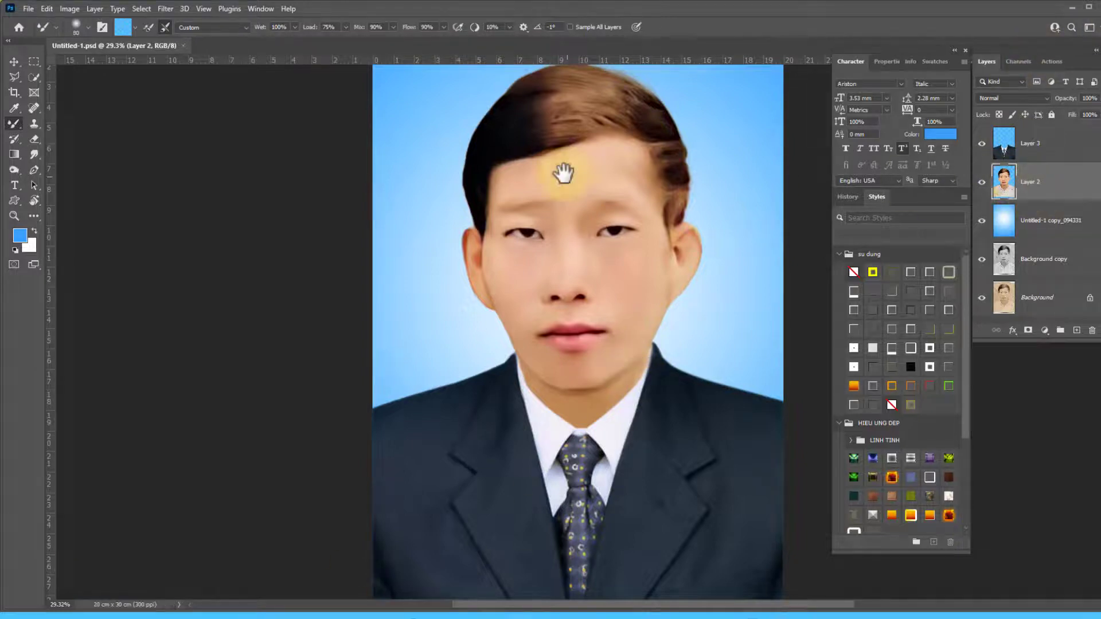
pyautogui.moveTo(563, 198); pyautogui.dragTo(549, 323)
pyautogui.moveTo(536, 281)
pyautogui.mouseDown()
pyautogui.moveTo(548, 299)
pyautogui.moveTo(509, 295)
pyautogui.moveTo(635, 324)
pyautogui.moveTo(602, 184)
pyautogui.mouseUp()
# - Patch-select the brownish hair on the right, feather it, and desaturate it to -66
pyautogui.press('j')
pyautogui.moveTo(631, 258); pyautogui.dragTo(537, 306)
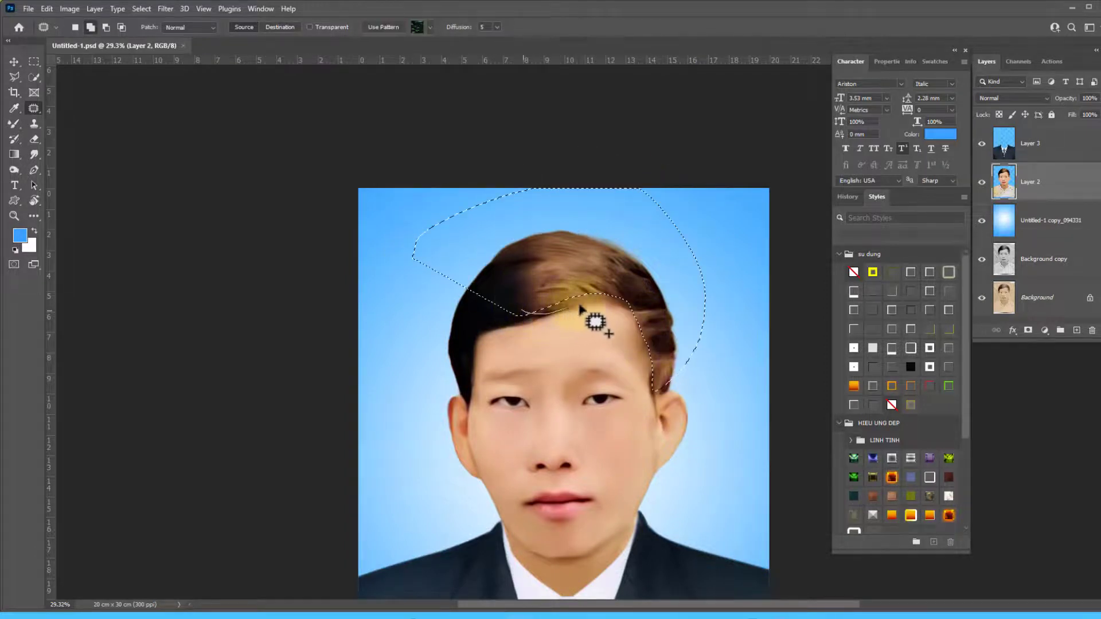
pyautogui.hotkey('shift', 'F6')
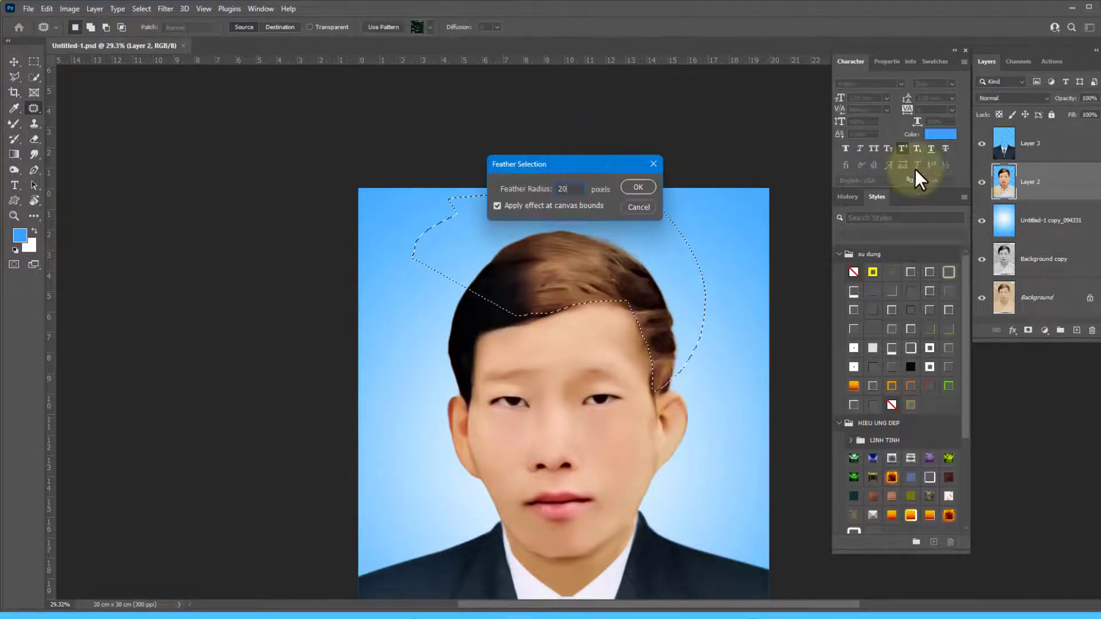
pyautogui.press('Return')
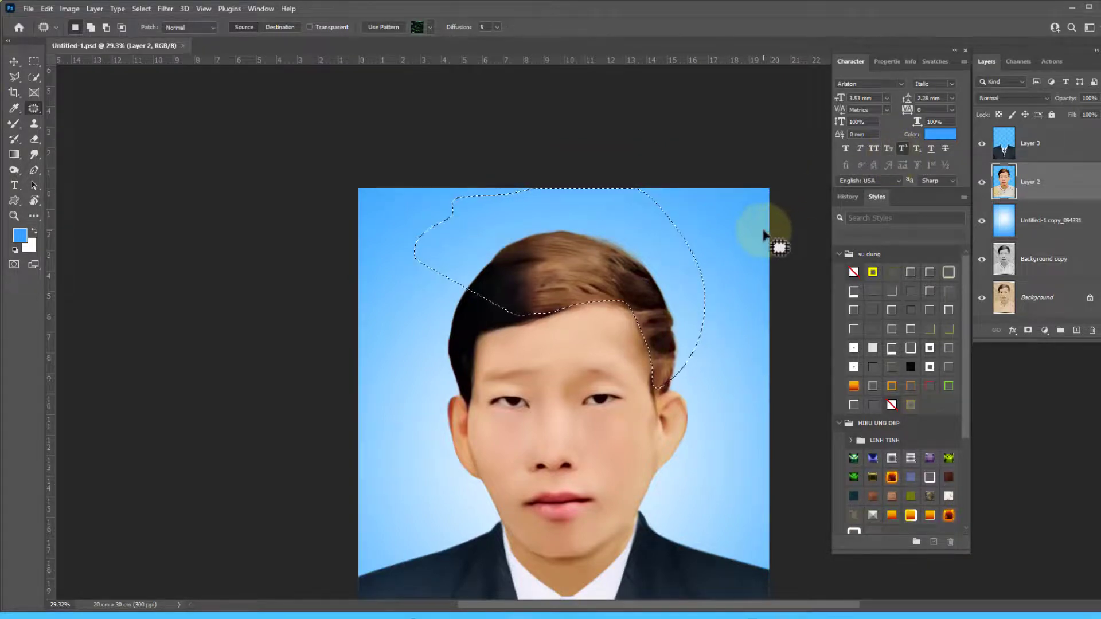
pyautogui.hotkey('ctrl', 'u')
pyautogui.moveTo(929, 286); pyautogui.dragTo(890, 286)
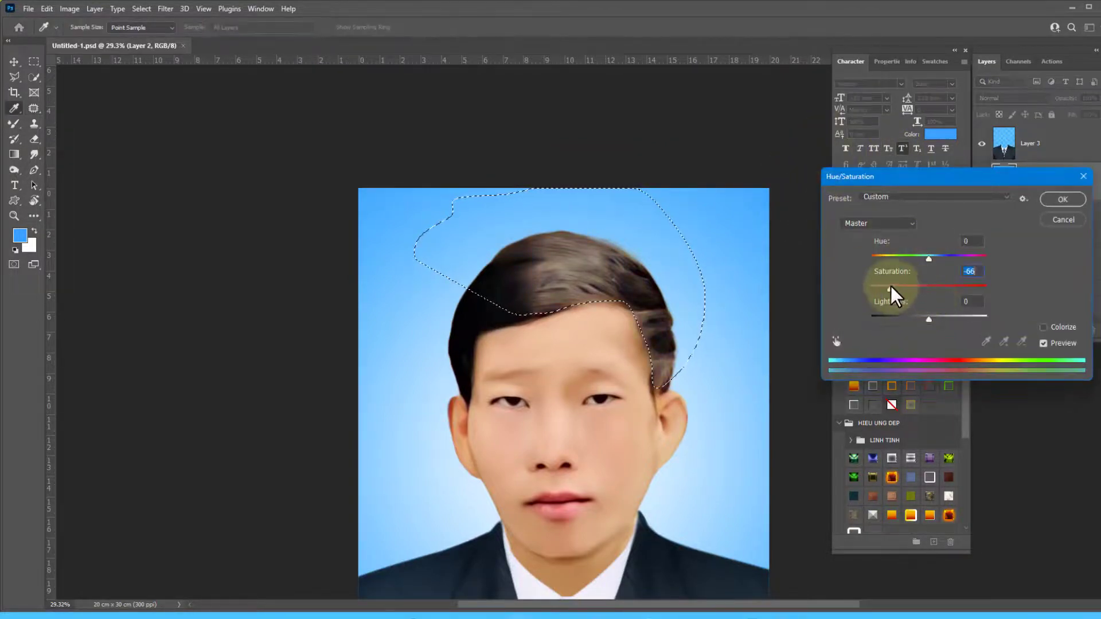
pyautogui.press('Return')
pyautogui.hotkey('ctrl', 'd')
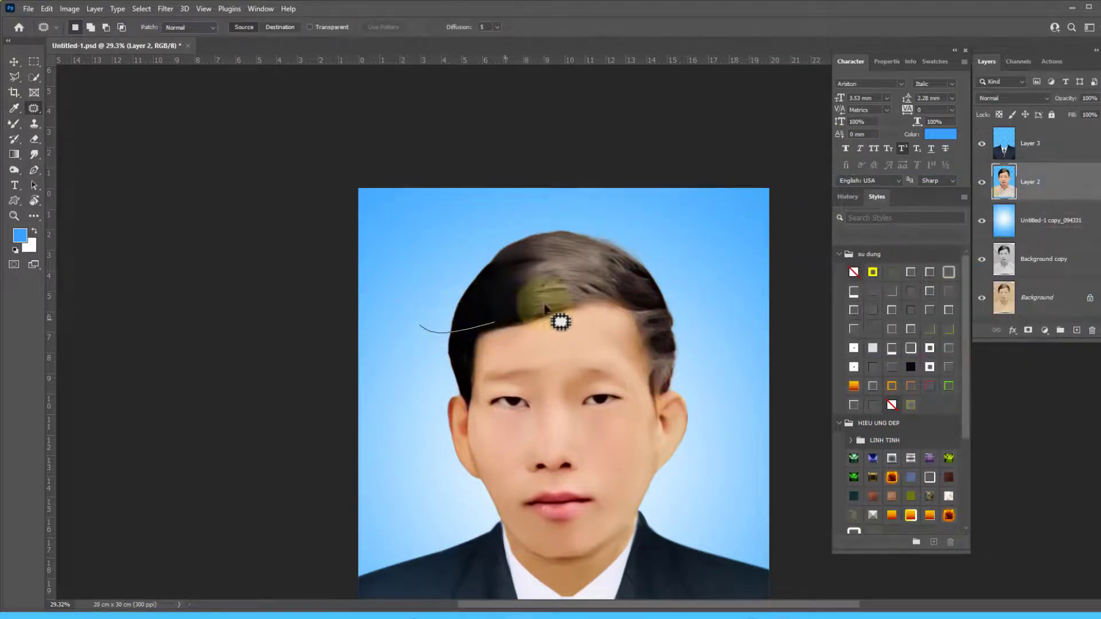
# - Select and feather the top-left hair area, then darken its midtones with Levels
pyautogui.moveTo(435, 229); pyautogui.dragTo(614, 230)
pyautogui.hotkey('shift', 'F6')
pyautogui.press('Return')
pyautogui.hotkey('ctrl', 'l')
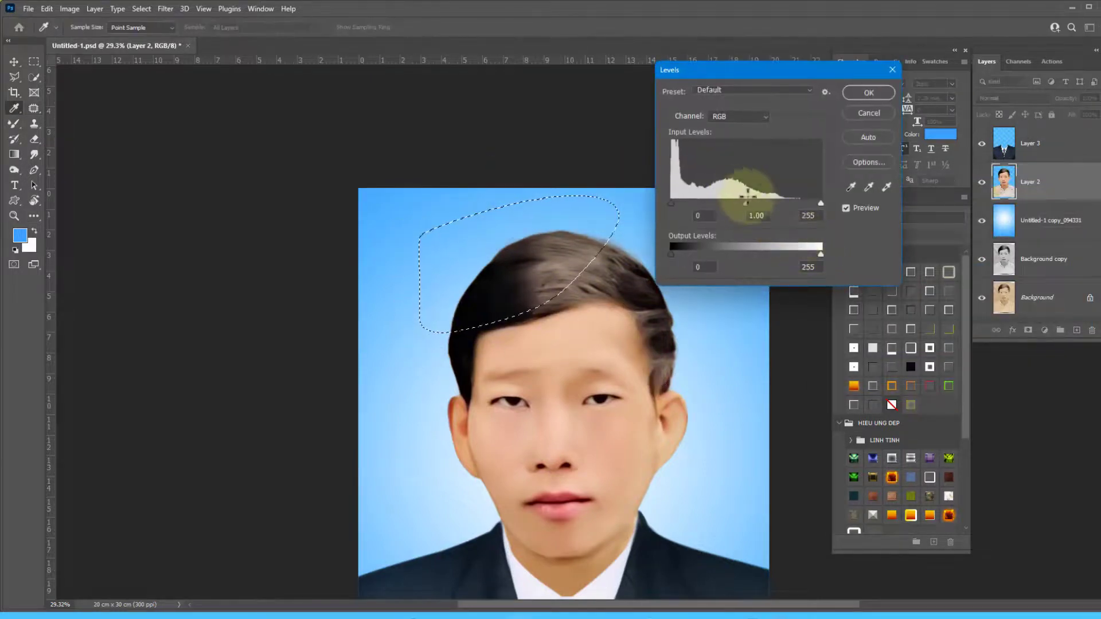
pyautogui.moveTo(752, 202); pyautogui.dragTo(758, 203)
pyautogui.press('Return')
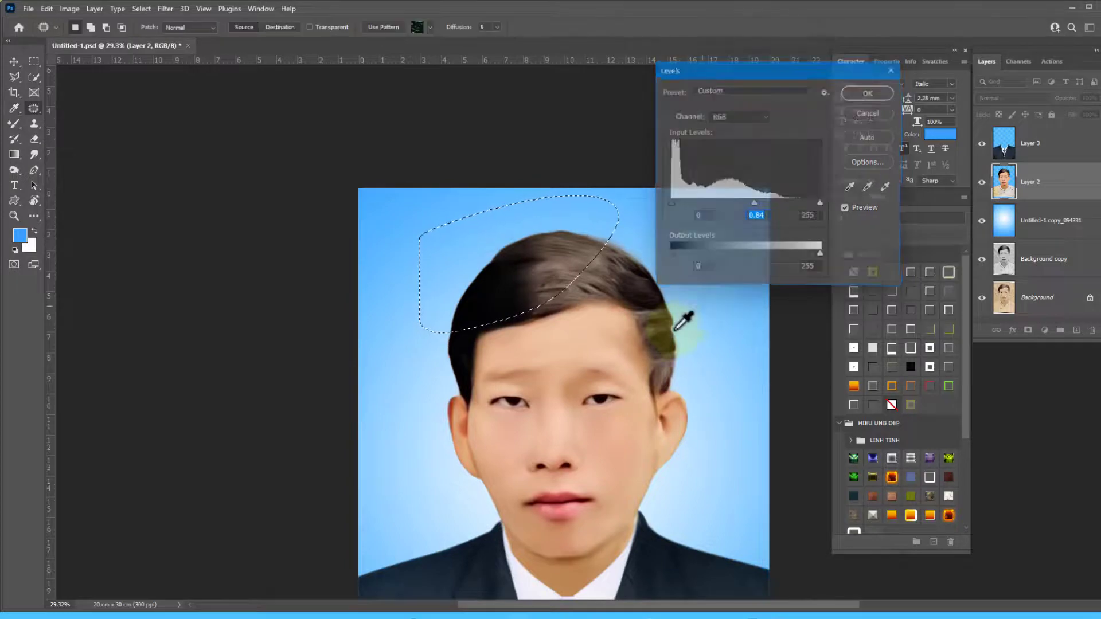
pyautogui.hotkey('ctrl', 'd')
# - Outline the grey temple hair, feather 20 px, and lower its Hue/Saturation lightness
pyautogui.scroll(1, 671, 344)
pyautogui.press('s')
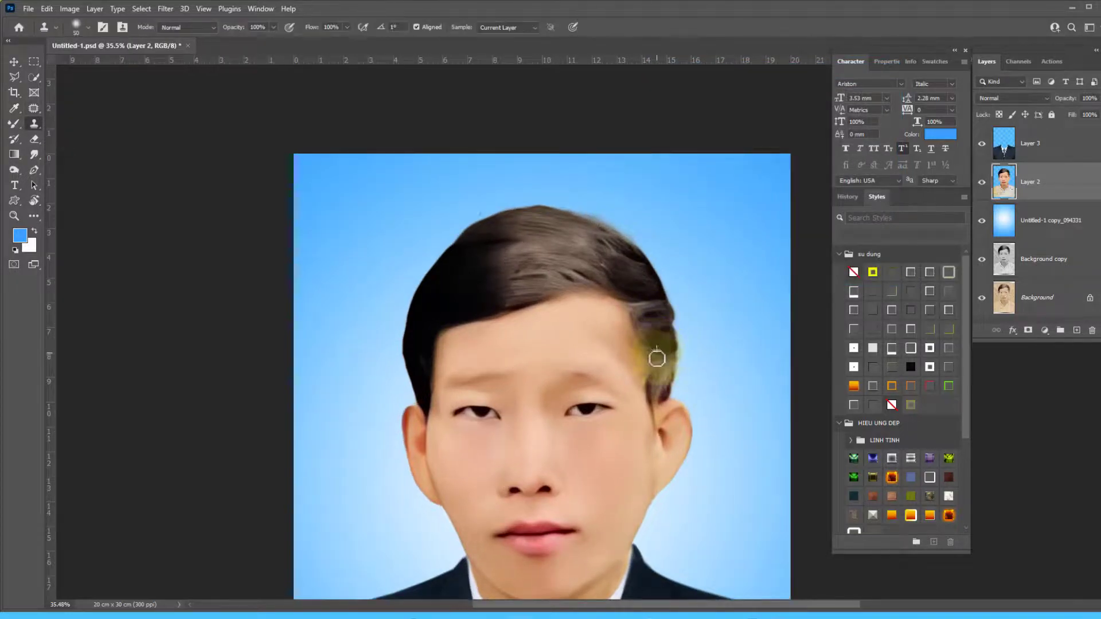
pyautogui.press('j')
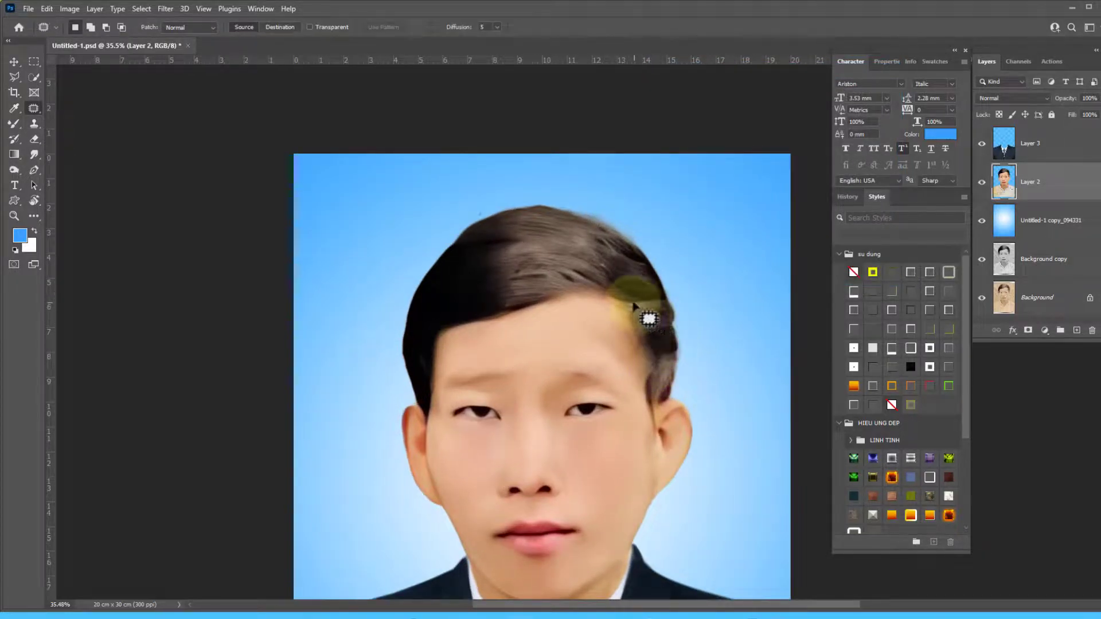
pyautogui.moveTo(657, 403); pyautogui.dragTo(642, 304)
pyautogui.hotkey('shift', 'F6')
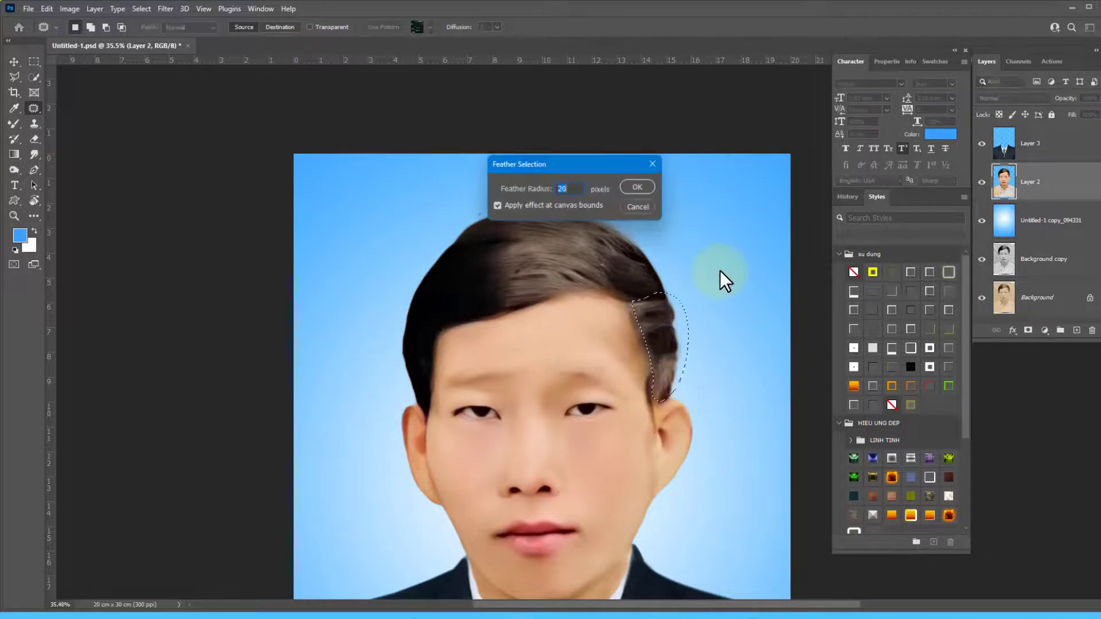
pyautogui.press('Return')
pyautogui.hotkey('ctrl', 'u')
pyautogui.moveTo(929, 316); pyautogui.dragTo(896, 316)
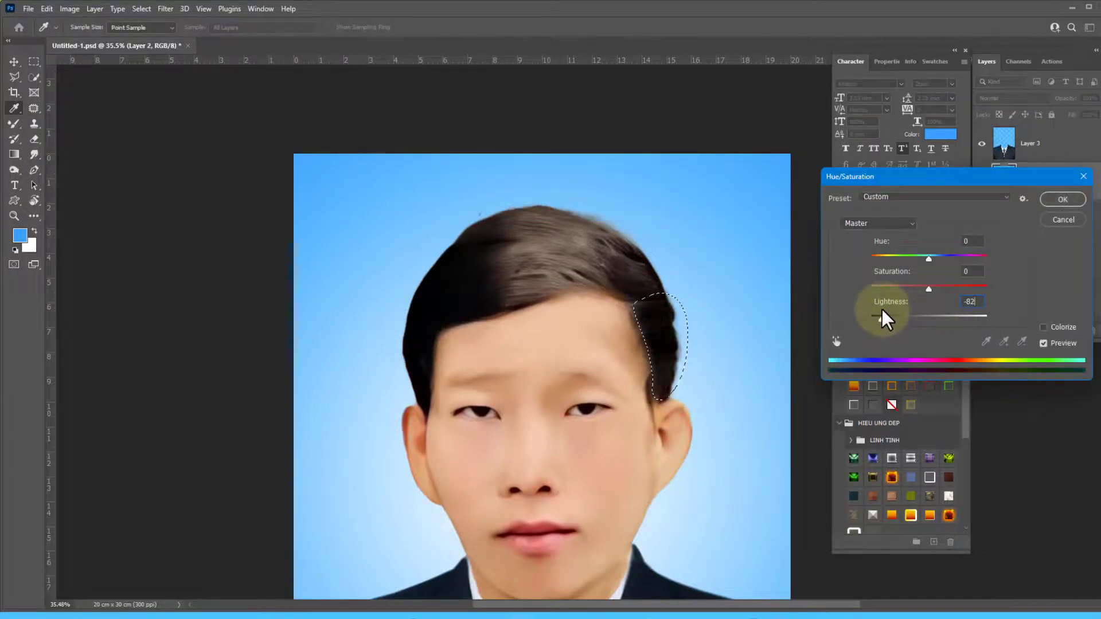
pyautogui.press('Return')
pyautogui.hotkey('ctrl', 'd')
pyautogui.scroll(1, 521, 278)
# - Smooth the skin edge along the right jaw with the Mixer Brush
pyautogui.press('b')
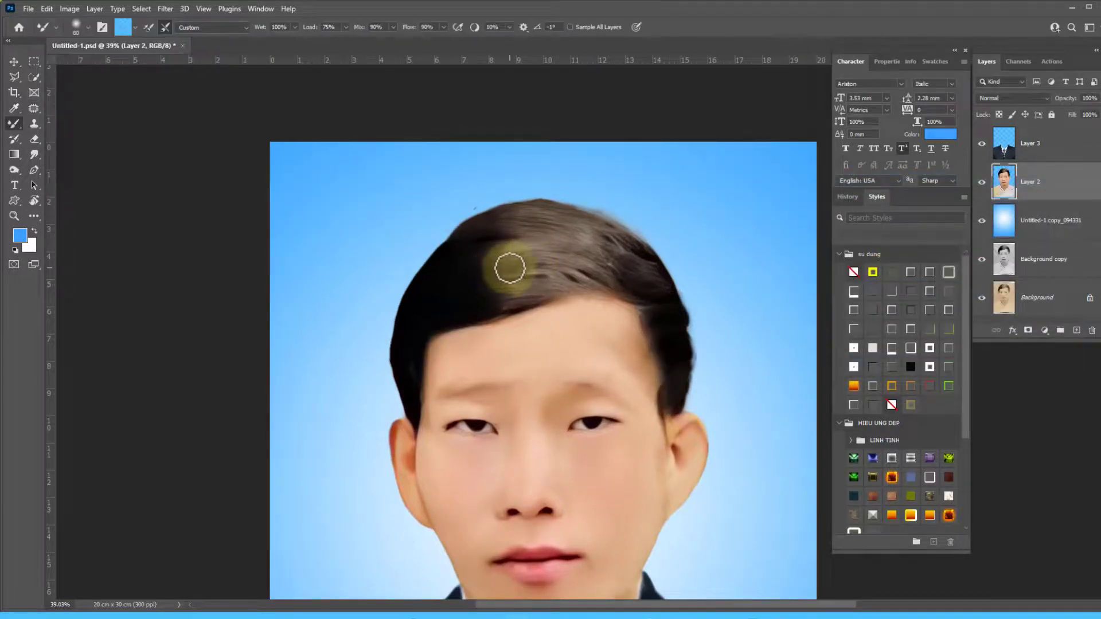
pyautogui.scroll(-1, 585, 334)
pyautogui.scroll(-3, 589, 319)
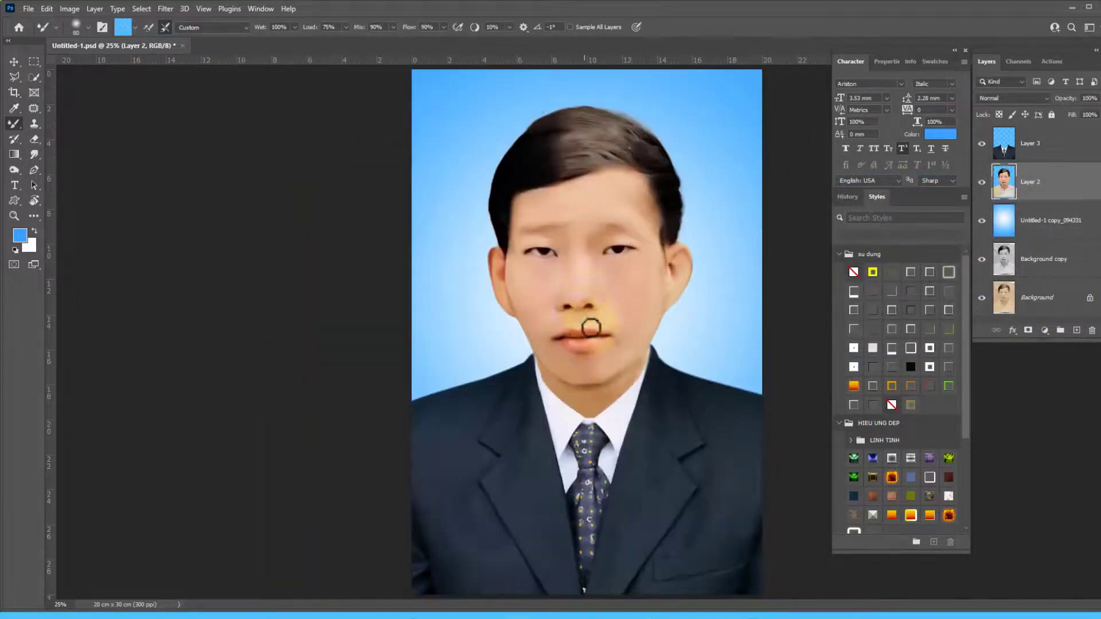
pyautogui.scroll(1, 596, 393)
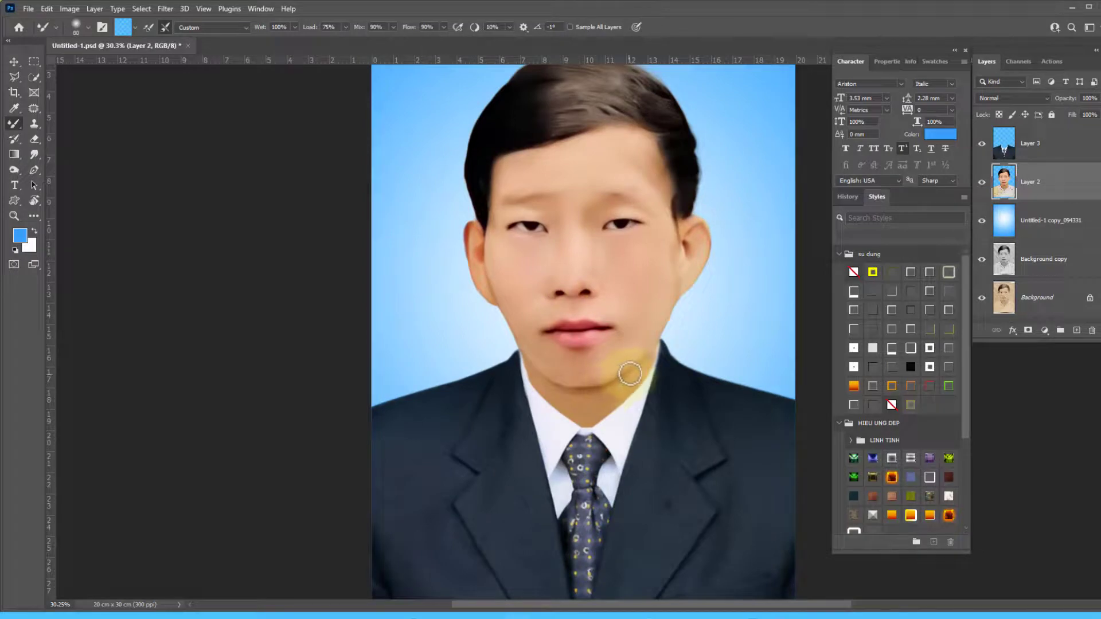
pyautogui.moveTo(629, 374)
pyautogui.mouseDown()
pyautogui.moveTo(653, 349)
pyautogui.moveTo(581, 391)
pyautogui.moveTo(522, 360)
pyautogui.moveTo(565, 388)
pyautogui.moveTo(621, 299)
pyautogui.mouseUp()
# - Zoom out on the portrait and open the original Untitled-1.jpg from the file manager
pyautogui.hotkey('ctrl', '-')
pyautogui.hotkey('ctrl', '-')
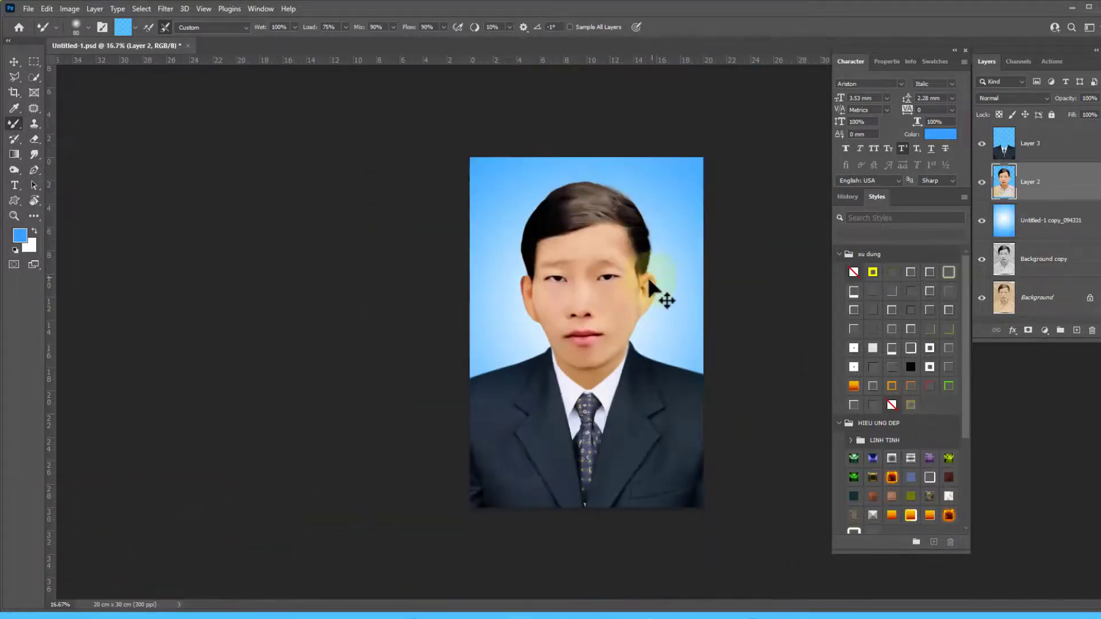
pyautogui.hotkey('ctrl', '-')
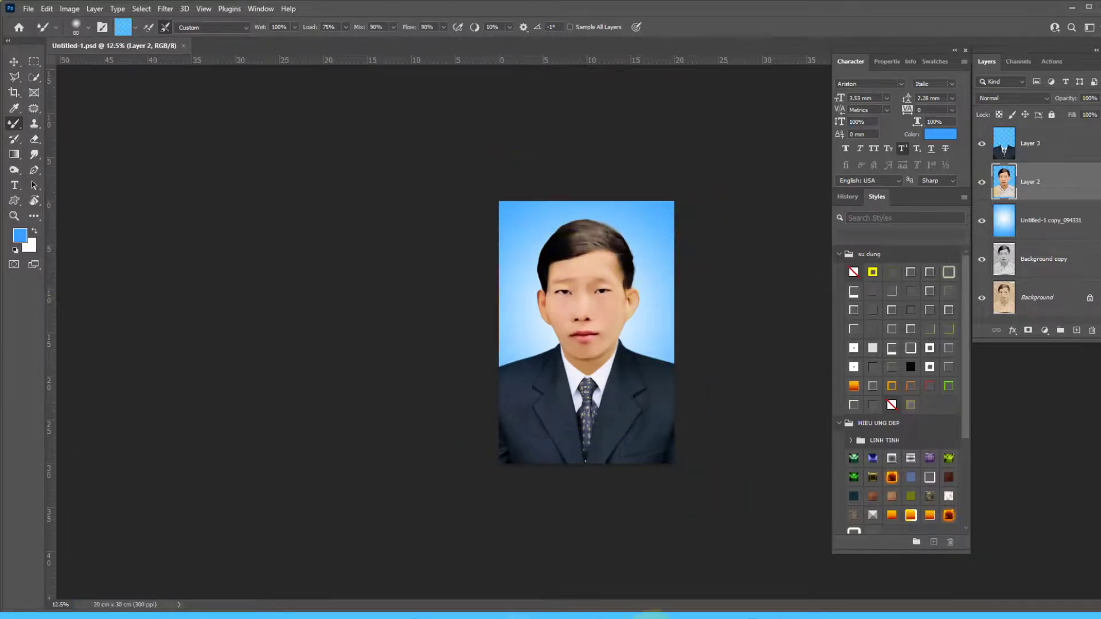
pyautogui.scroll(1, 580, 448)
pyautogui.hotkey('alt', 'Tab')
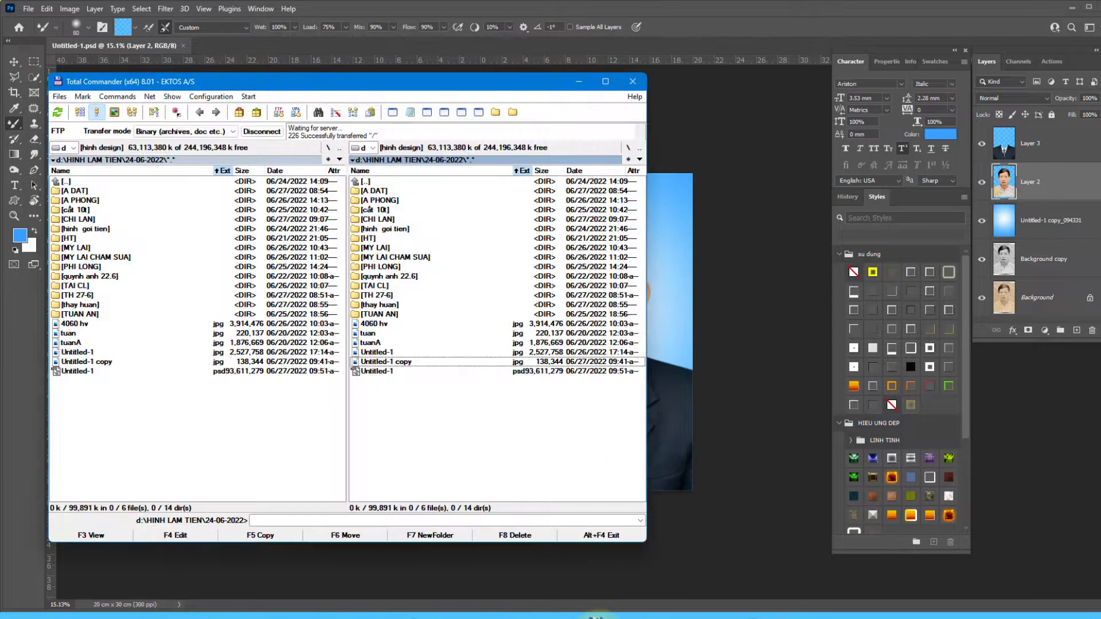
pyautogui.doubleClick(380, 352)
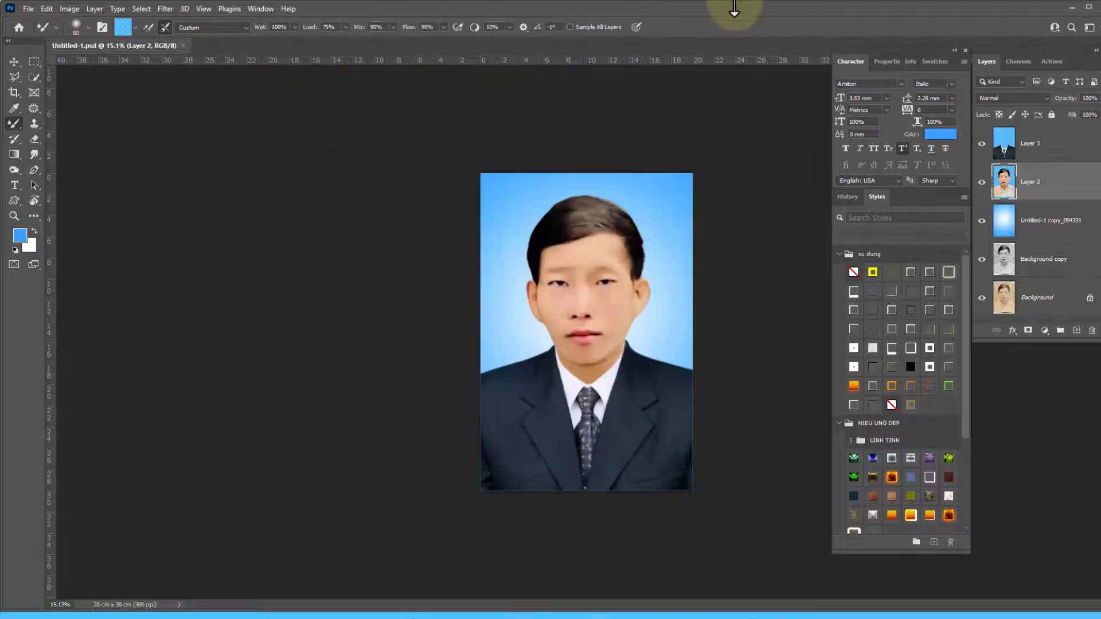
# - Make the restored portrait active and pan its face into view
pyautogui.press('v')
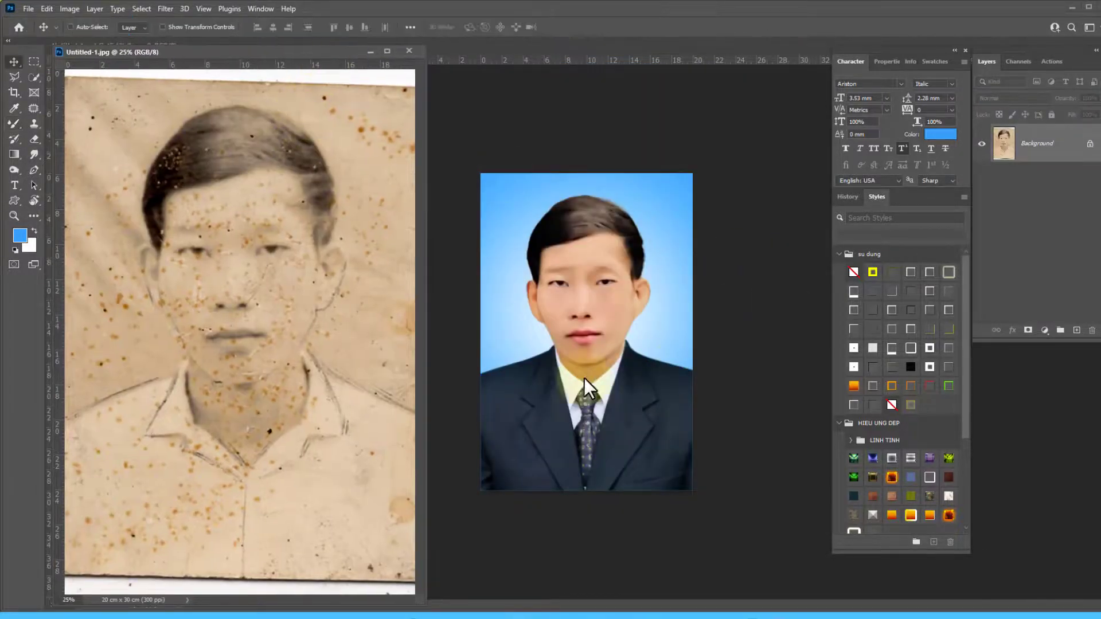
pyautogui.click(584, 377)
pyautogui.scroll(1, 600, 362)
pyautogui.scroll(2, 550, 269)
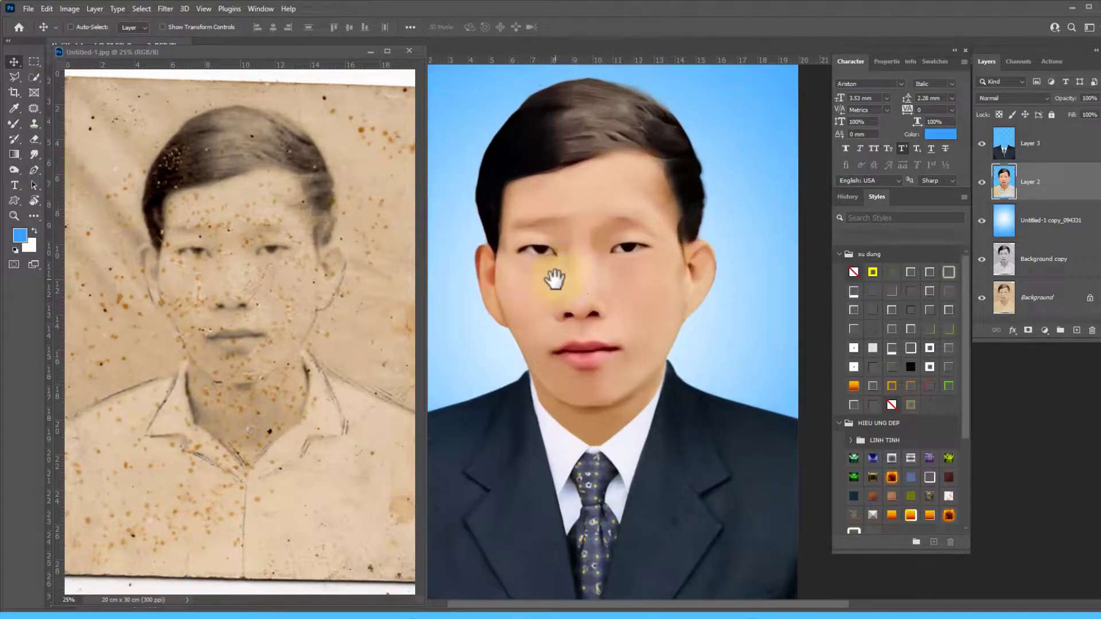
pyautogui.moveTo(576, 289); pyautogui.dragTo(627, 275)
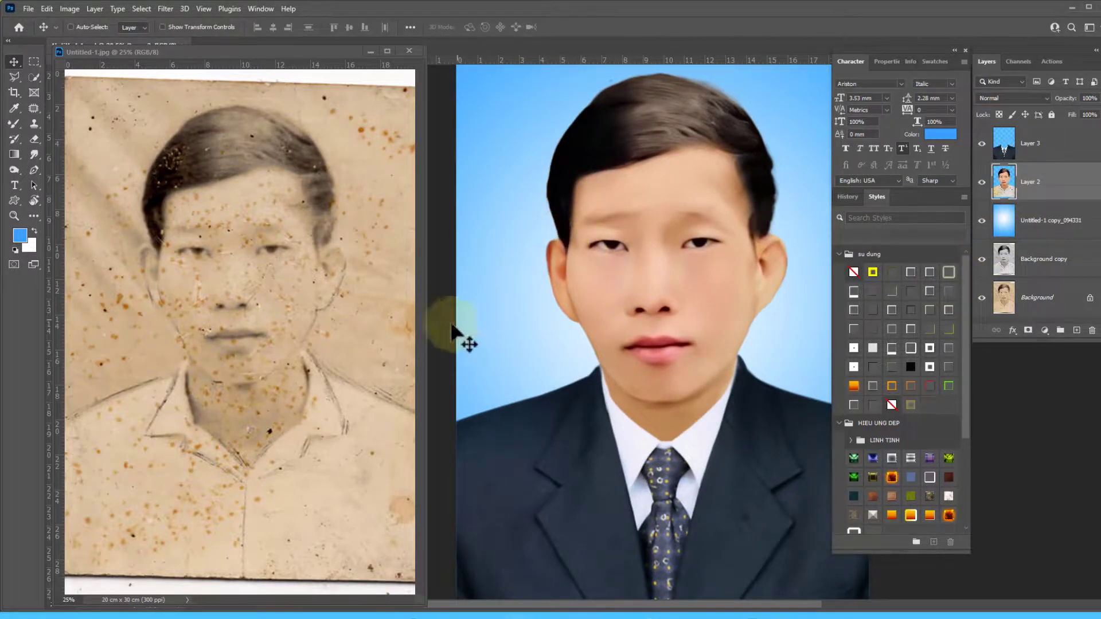
pyautogui.rightClick(632, 294)
pyautogui.click(632, 294)
# - Blend skin tones across the left forehead to the right temple with the Mixer Brush
pyautogui.press('b')
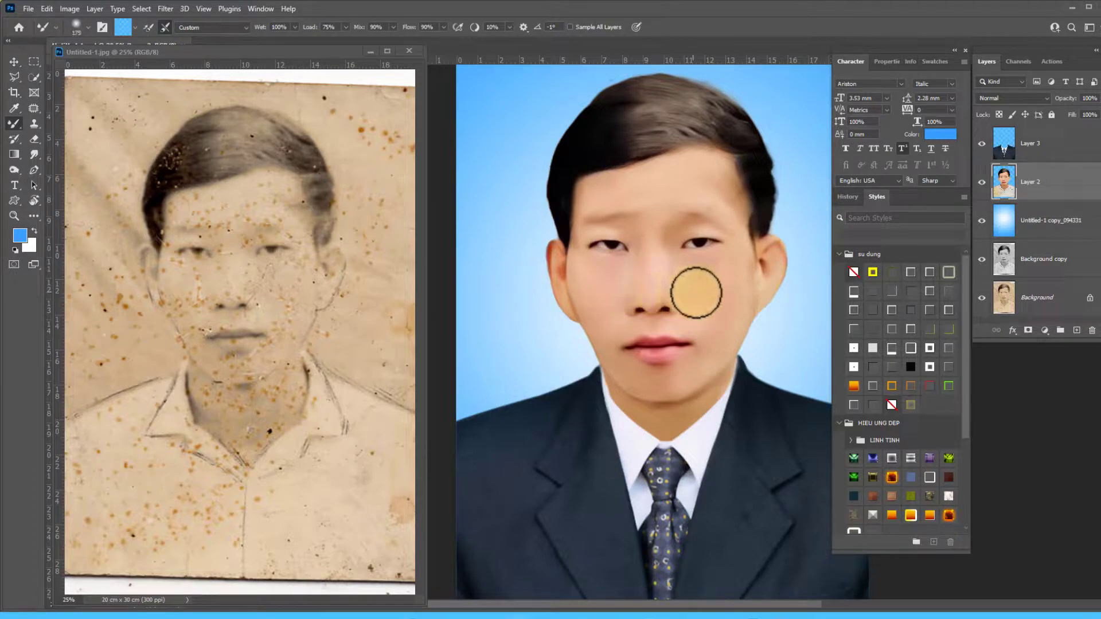
pyautogui.moveTo(655, 286); pyautogui.dragTo(677, 278)
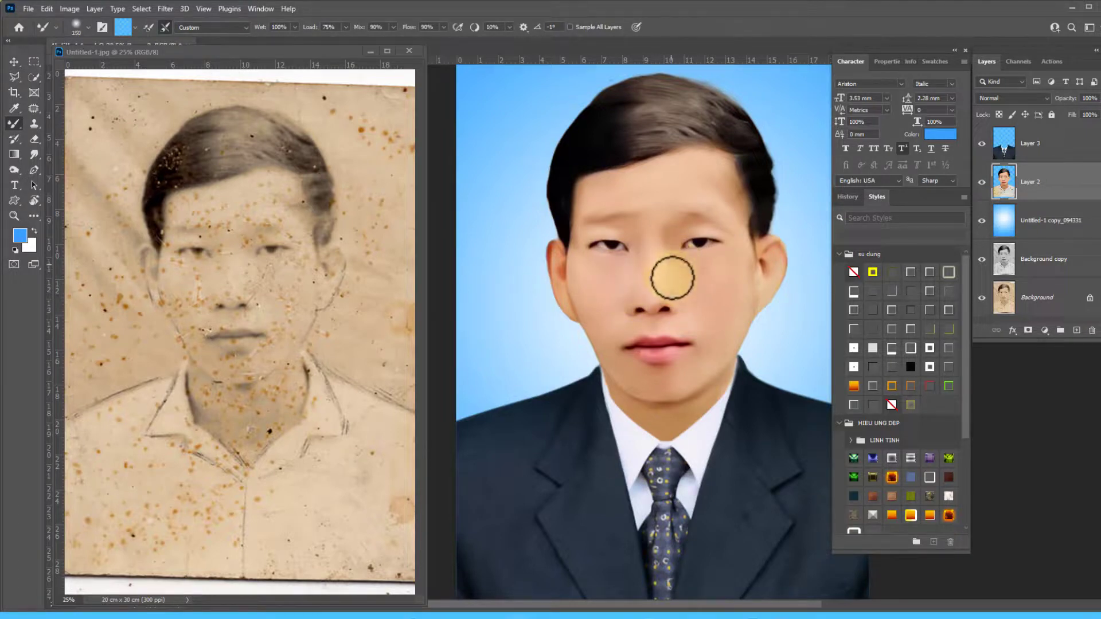
pyautogui.press('[')
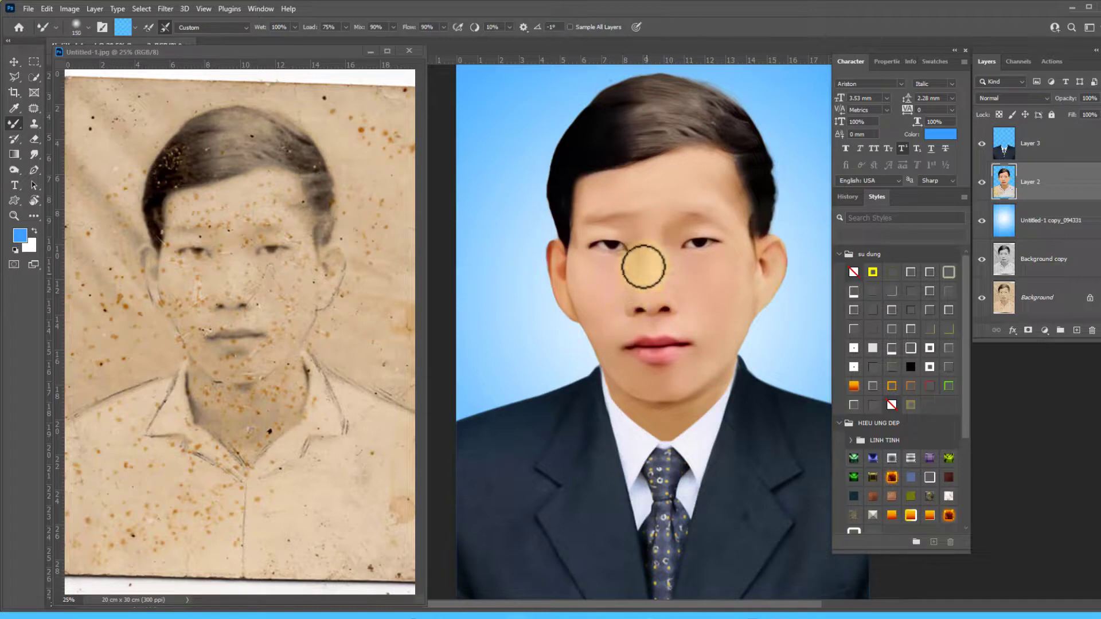
pyautogui.moveTo(627, 221); pyautogui.dragTo(590, 216)
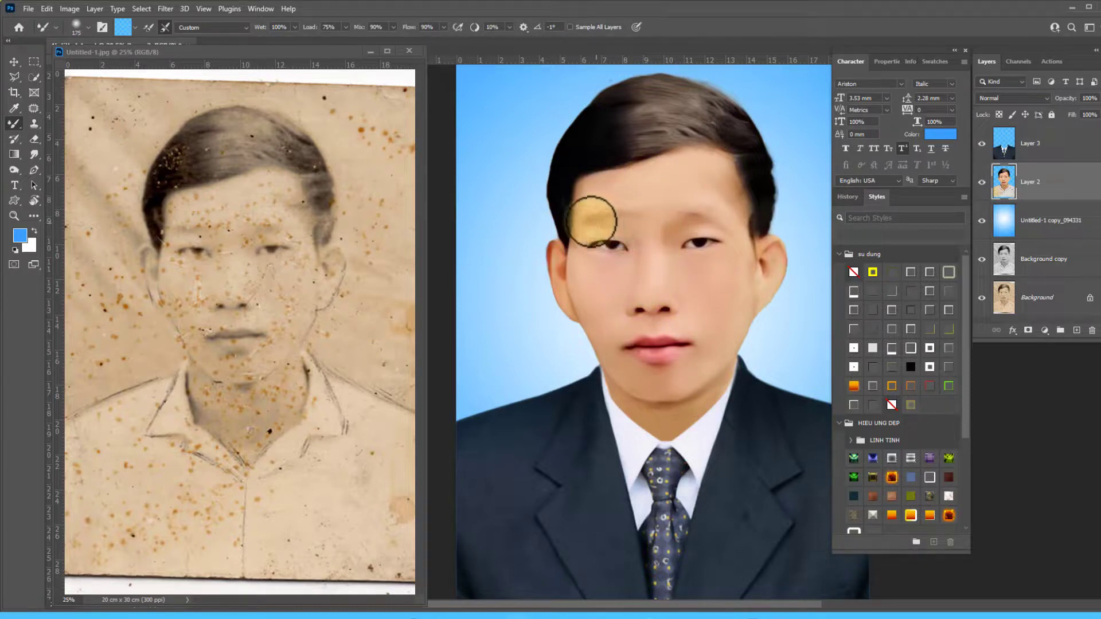
pyautogui.moveTo(635, 187)
pyautogui.mouseDown()
pyautogui.moveTo(735, 197)
pyautogui.moveTo(748, 240)
pyautogui.moveTo(751, 218)
pyautogui.mouseUp()
pyautogui.press('[')
pyautogui.press('[')
pyautogui.press('[')
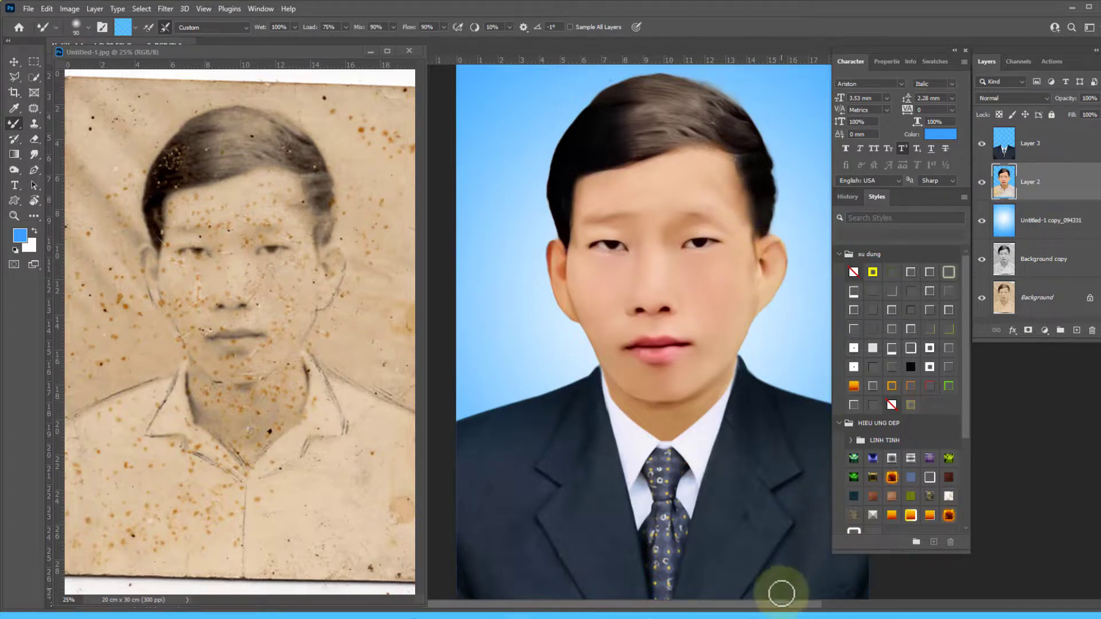
# - Glance at the HitPaw comparison, then select the suit's Layer 3
pyautogui.click(753, 615)
pyautogui.click(753, 614)
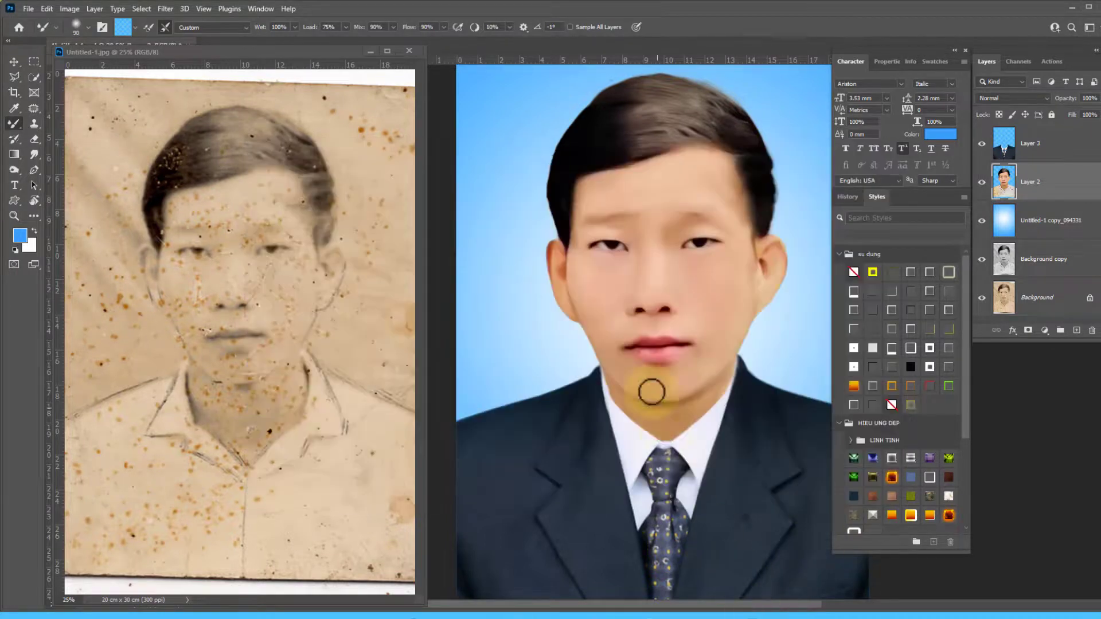
pyautogui.click(1067, 148)
# - Darken the suit on Layer 3 with a Levels adjustment
pyautogui.hotkey('ctrl', 'l')
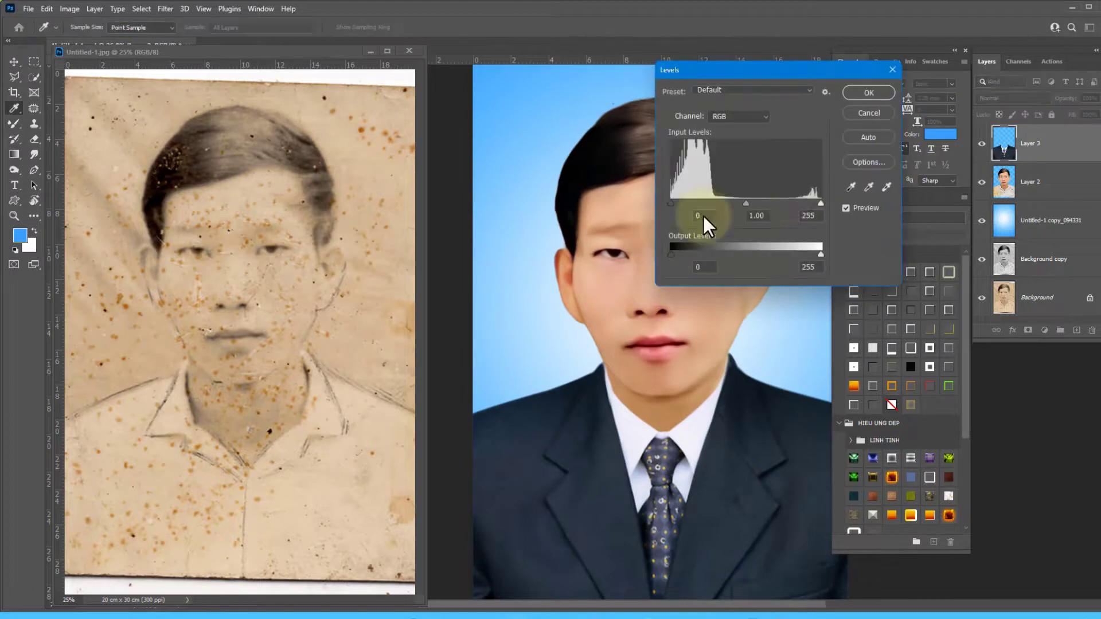
pyautogui.moveTo(746, 203); pyautogui.dragTo(751, 203)
pyautogui.press('Return')
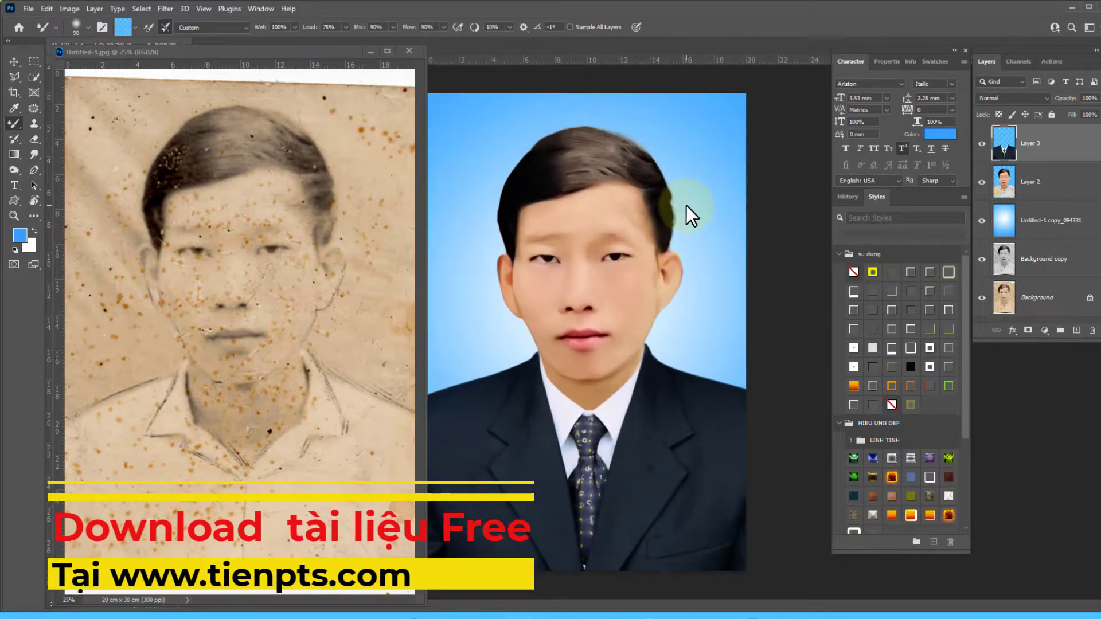
# - Blend the hair edge near the right ear and both cheeks up toward the eyes
pyautogui.moveTo(687, 207)
pyautogui.mouseDown()
pyautogui.moveTo(630, 204)
pyautogui.moveTo(683, 254)
pyautogui.mouseUp()
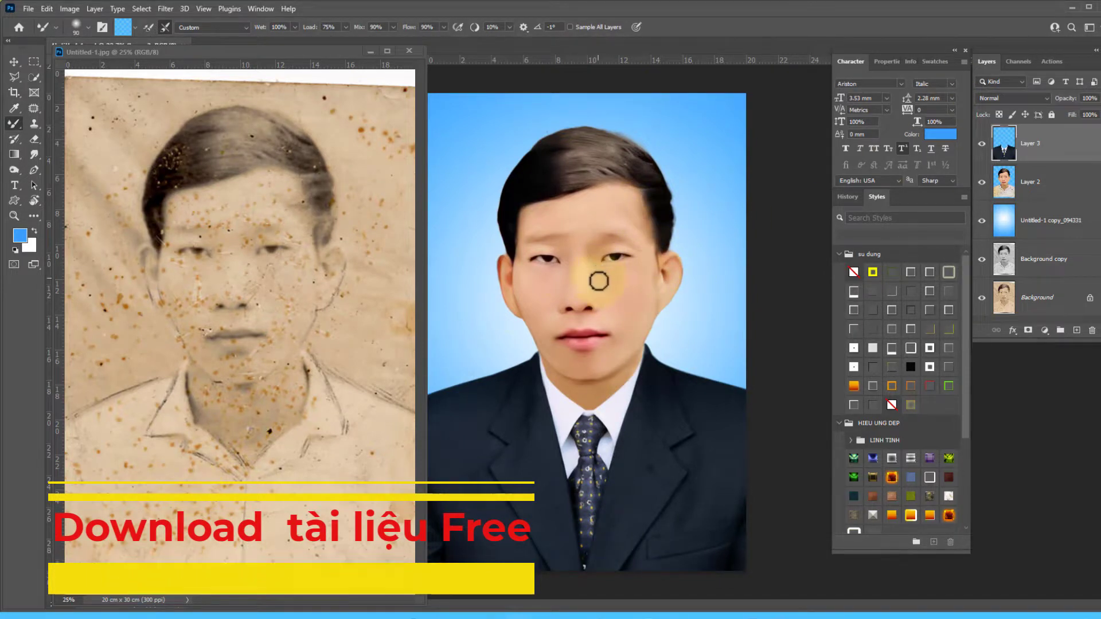
pyautogui.moveTo(596, 275)
pyautogui.mouseDown()
pyautogui.moveTo(609, 323)
pyautogui.moveTo(604, 255)
pyautogui.mouseUp()
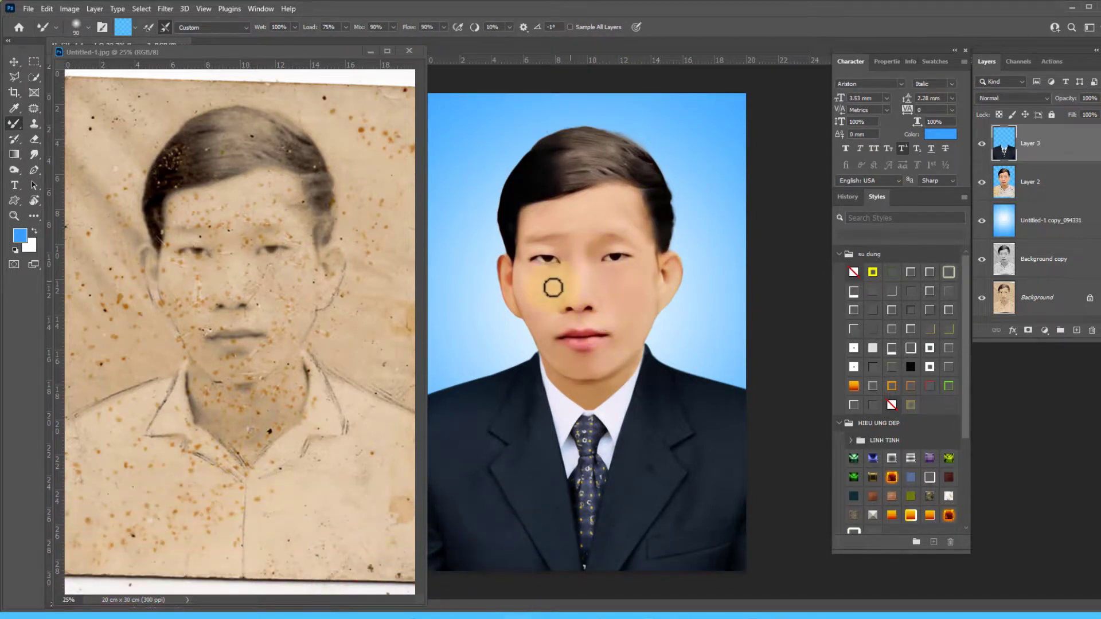
pyautogui.moveTo(552, 288); pyautogui.dragTo(551, 258)
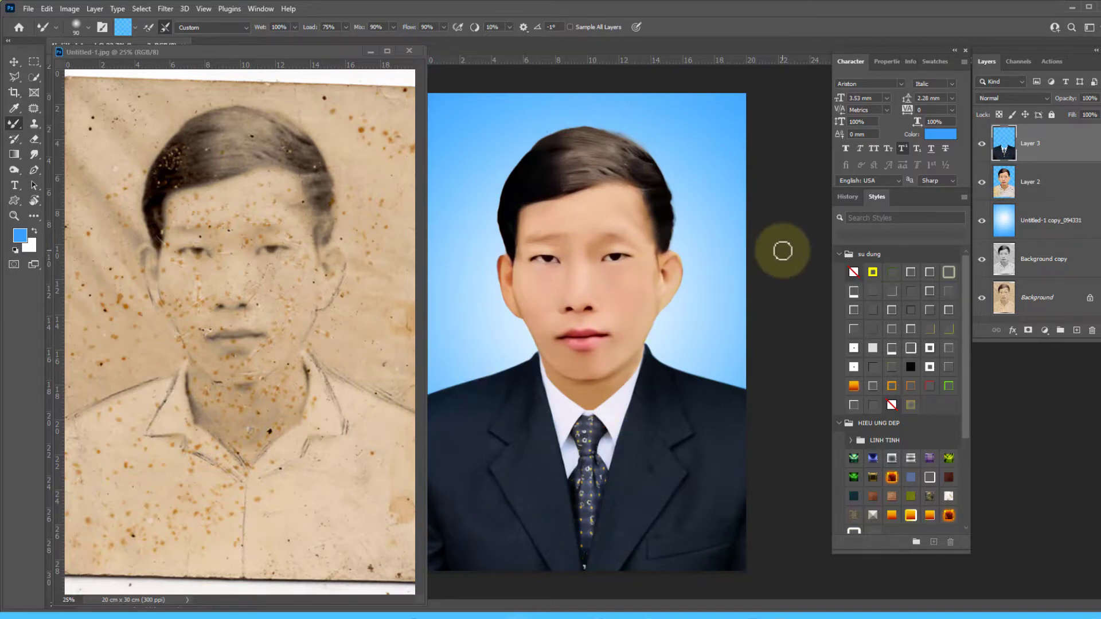
pyautogui.scroll(-1, 782, 249)
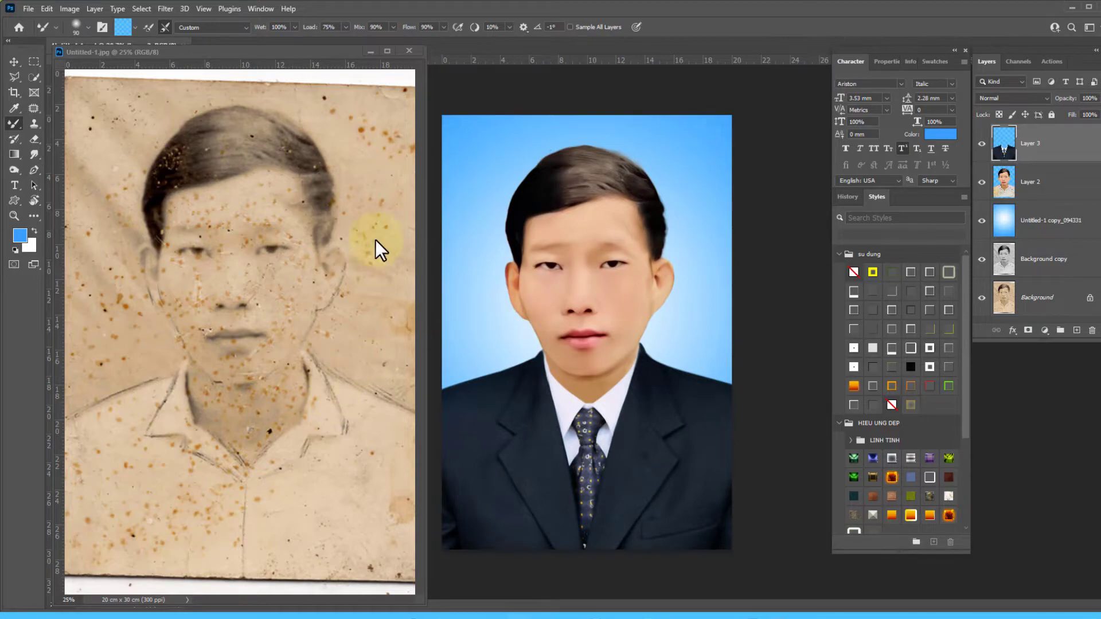